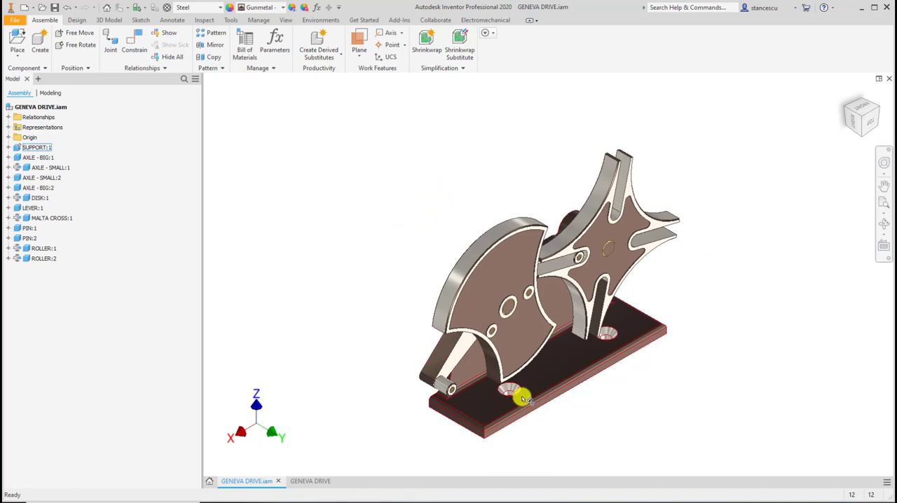
Start placing a Content Center part and open the Fasteners > Bolts > Countersunk category.
{"action": "scroll", "coordinate": [526, 390], "scroll_direction": "up", "scroll_amount": 3}
{"action": "scroll", "coordinate": [555, 363], "scroll_direction": "up", "scroll_amount": 2}
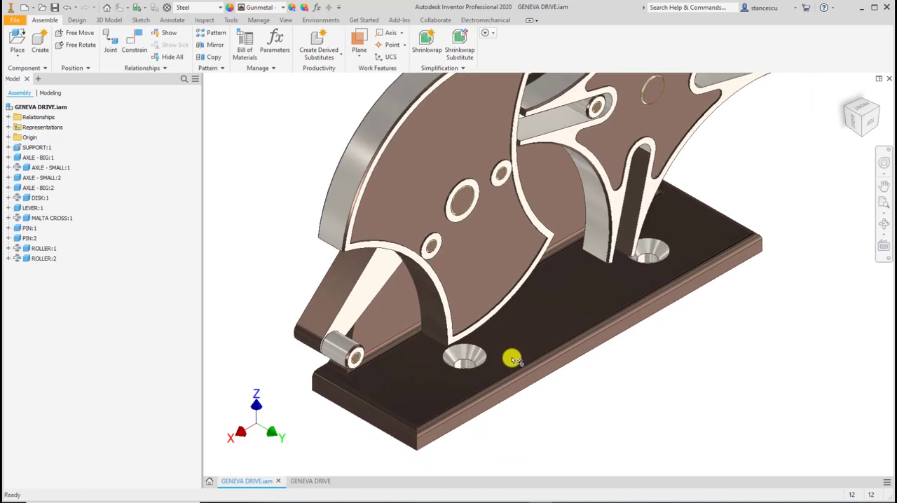
{"action": "scroll", "coordinate": [510, 359], "scroll_direction": "up", "scroll_amount": 2}
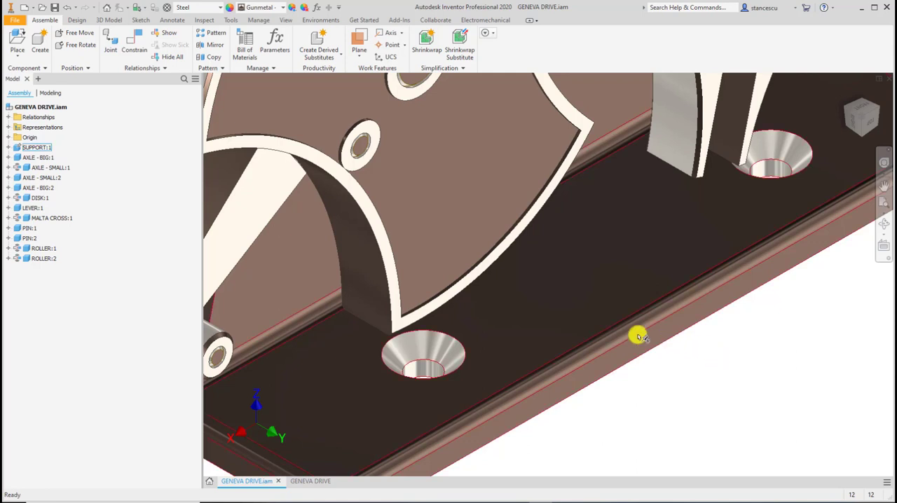
{"action": "left_click", "coordinate": [19, 58]}
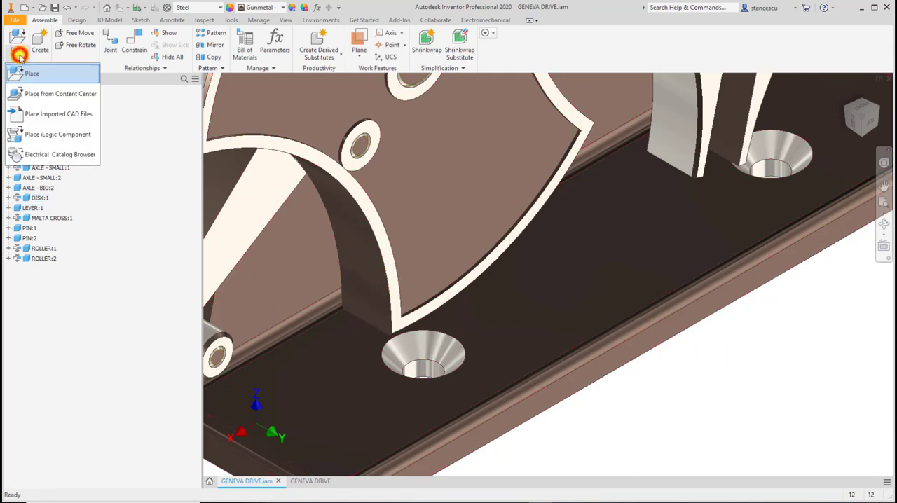
{"action": "left_click", "coordinate": [50, 95]}
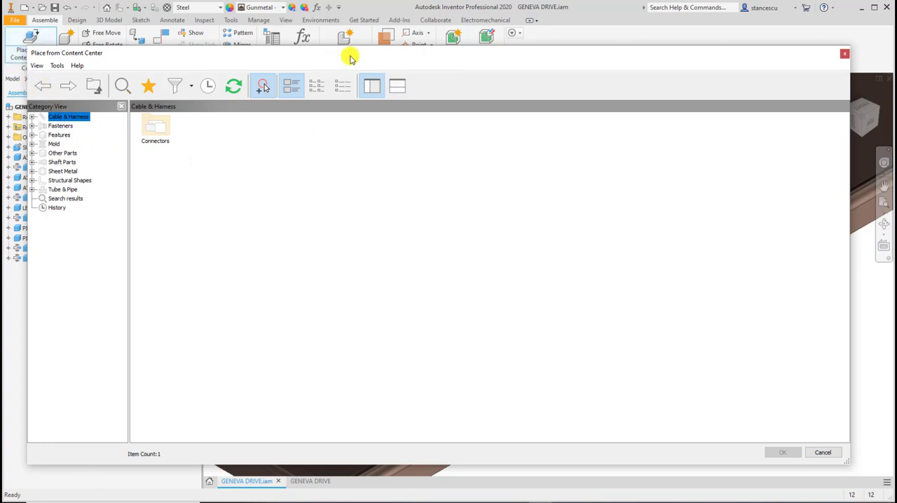
{"action": "mouse_move", "coordinate": [356, 54]}
{"action": "left_mouse_down"}
{"action": "mouse_move", "coordinate": [370, 47]}
{"action": "mouse_move", "coordinate": [351, 50]}
{"action": "mouse_move", "coordinate": [357, 54]}
{"action": "left_mouse_up"}
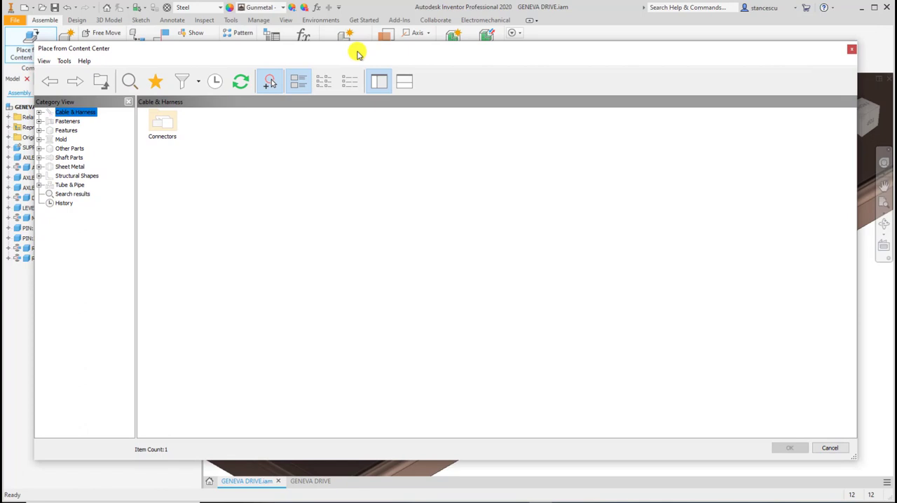
{"action": "left_click", "coordinate": [67, 123]}
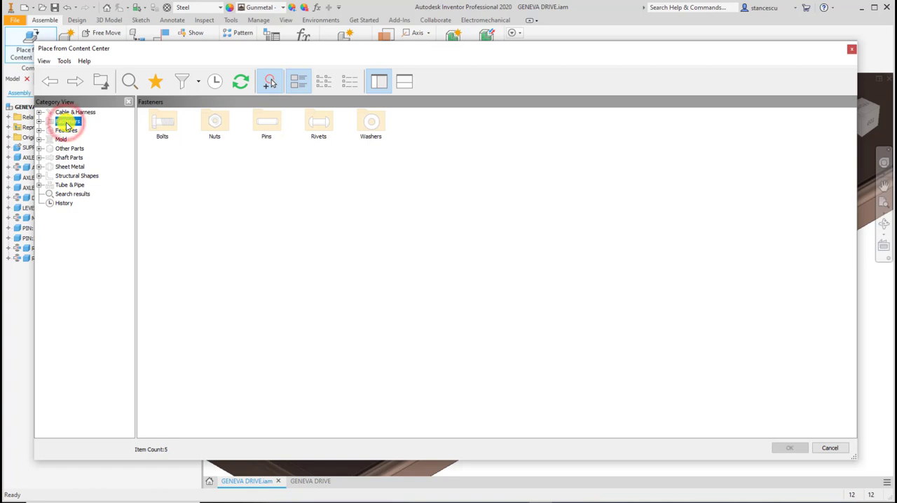
{"action": "double_click", "coordinate": [164, 124]}
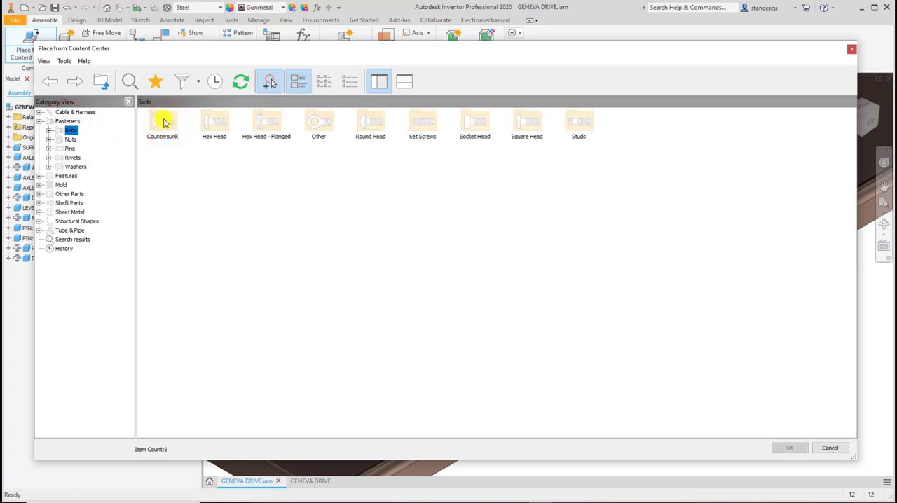
{"action": "double_click", "coordinate": [163, 126]}
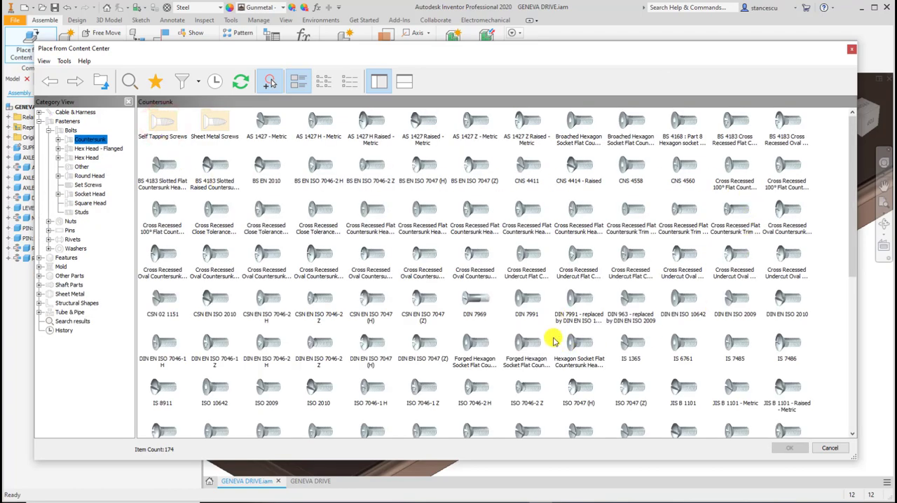
Browse the countersunk bolts and choose the DIN EN ISO 7046-1 Z screw for placement.
{"action": "scroll", "coordinate": [550, 336], "scroll_direction": "down", "scroll_amount": 10}
{"action": "scroll", "coordinate": [550, 336], "scroll_direction": "up", "scroll_amount": 10}
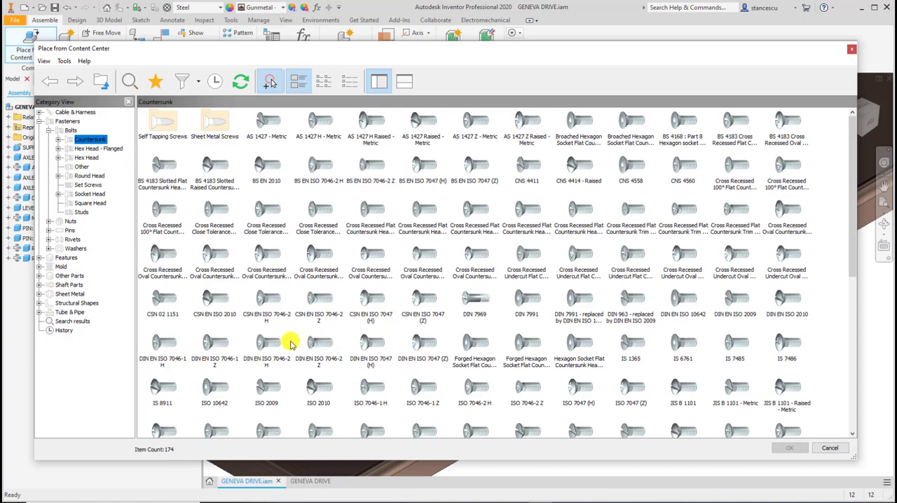
{"action": "left_click", "coordinate": [213, 342]}
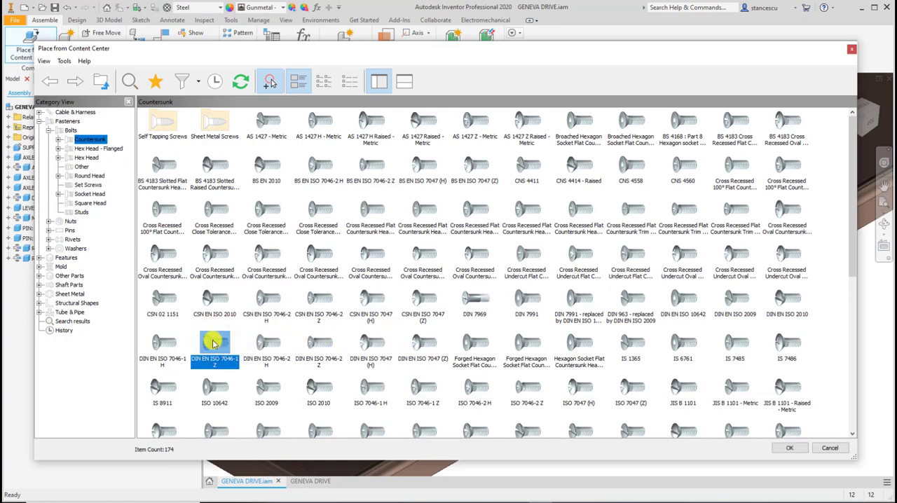
{"action": "double_click", "coordinate": [214, 343]}
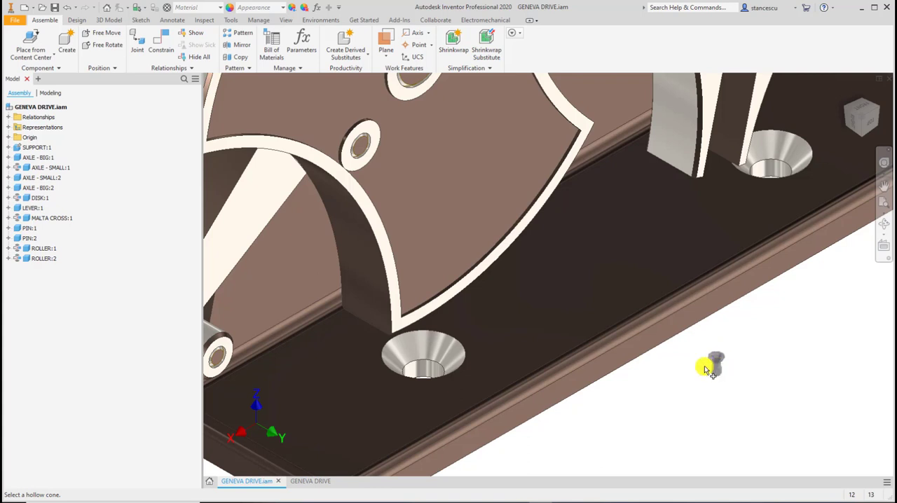
Place DIN EN ISO 7046-1 Z M5 x 6 screws in both countersunk holes of the support base, and undo the placement.
{"action": "left_click", "coordinate": [430, 360]}
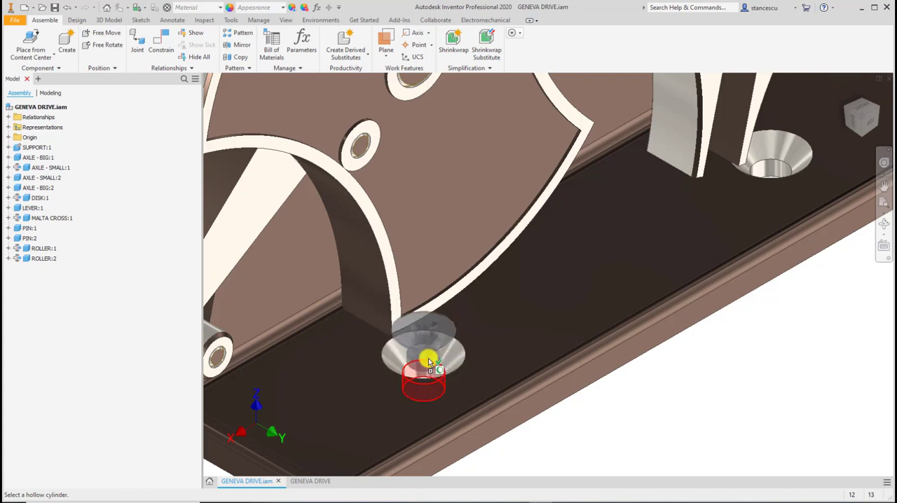
{"action": "left_click", "coordinate": [428, 358]}
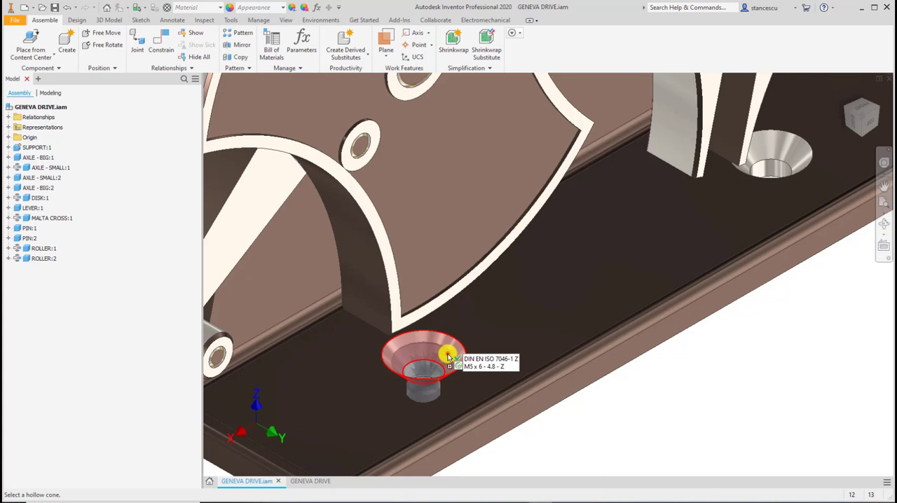
{"action": "left_click", "coordinate": [447, 355]}
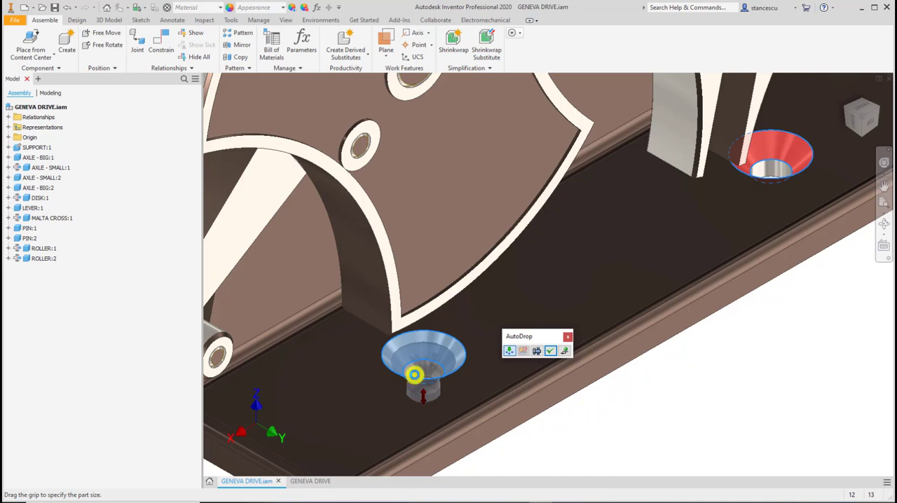
{"action": "left_click", "coordinate": [549, 351]}
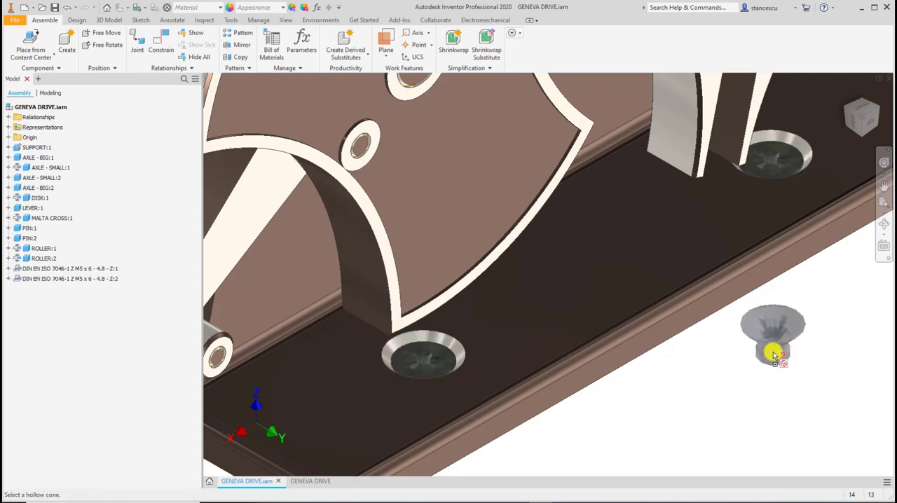
{"action": "right_click", "coordinate": [771, 353]}
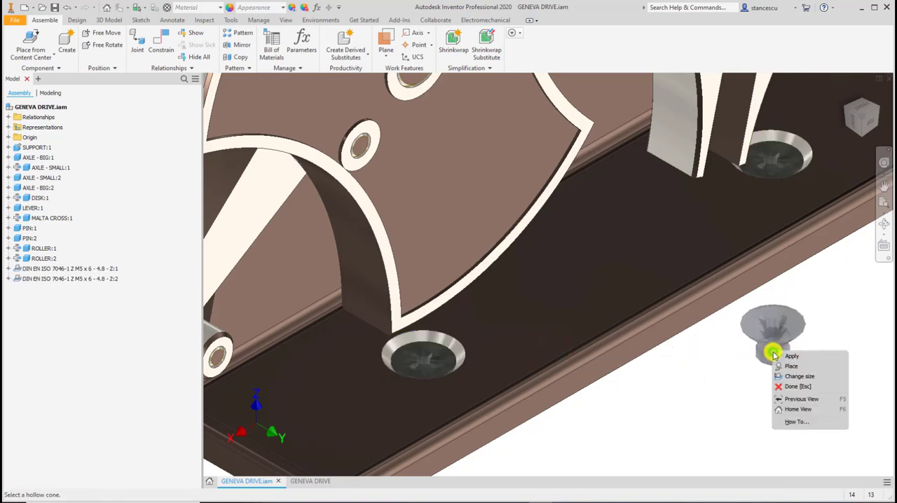
{"action": "left_click", "coordinate": [802, 387]}
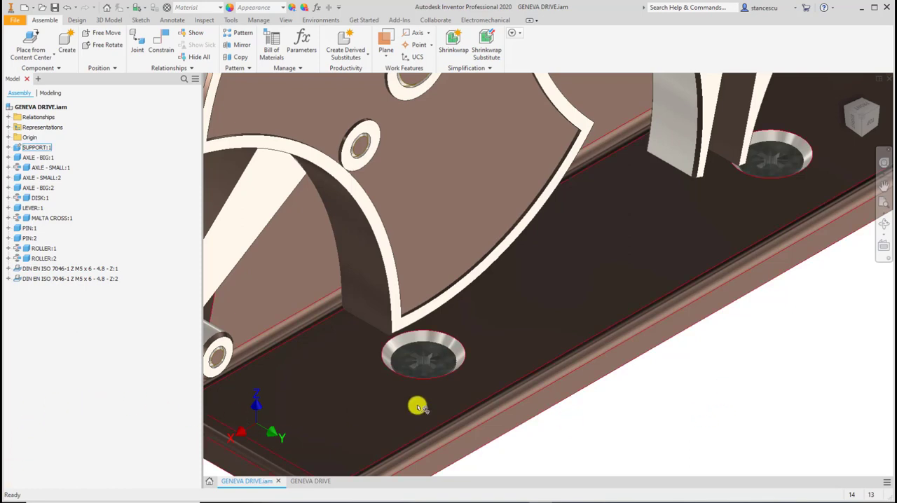
{"action": "left_click", "coordinate": [67, 9]}
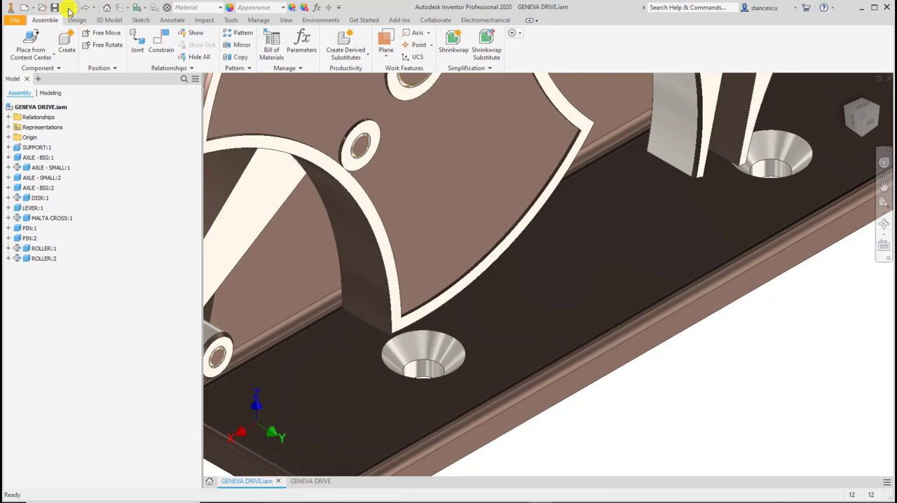
Edit the support part in place and set the through diameter of its countersunk holes to 6.2 mm.
{"action": "double_click", "coordinate": [486, 332]}
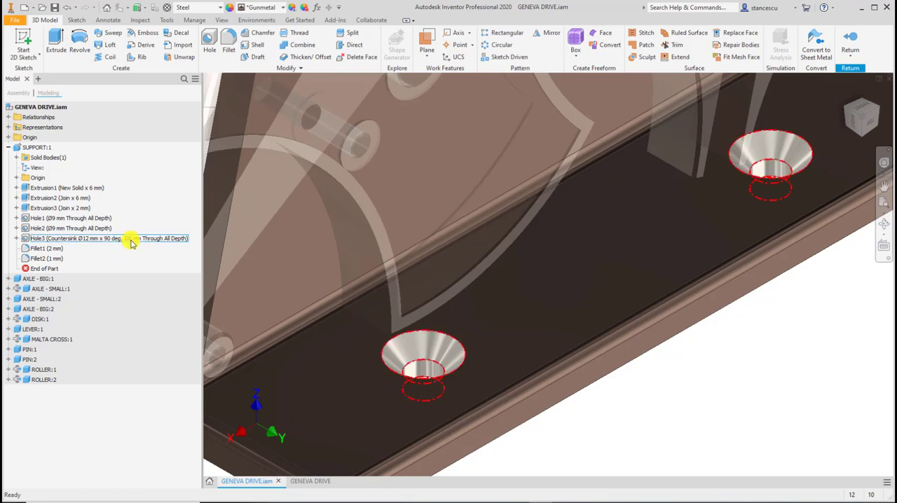
{"action": "double_click", "coordinate": [26, 240]}
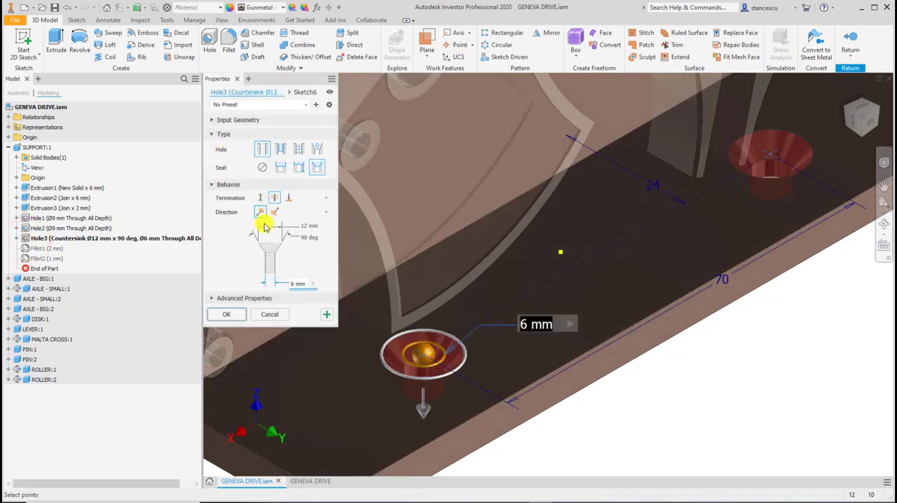
{"action": "left_click", "coordinate": [293, 285]}
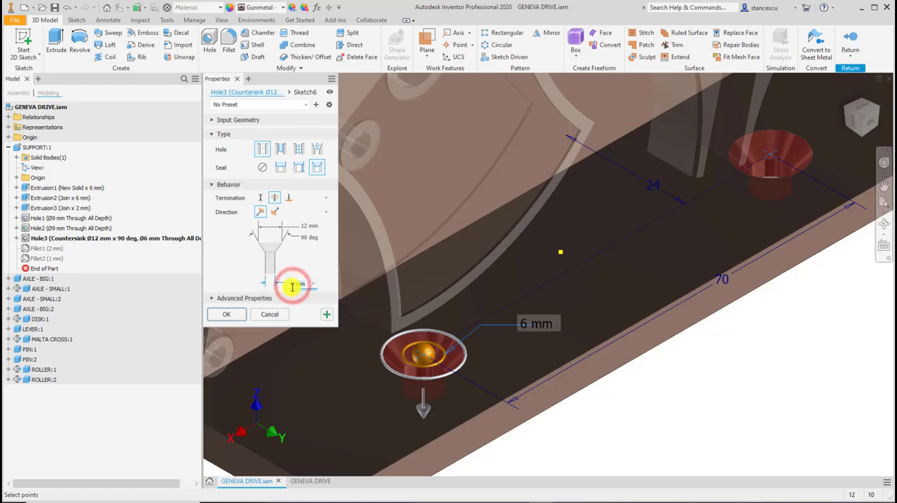
{"action": "type", "text": "6"}
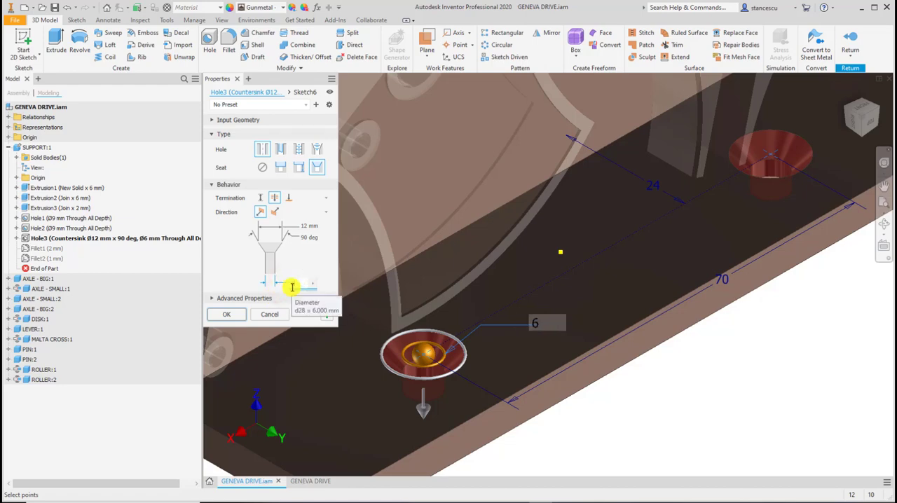
{"action": "type", "text": ",2"}
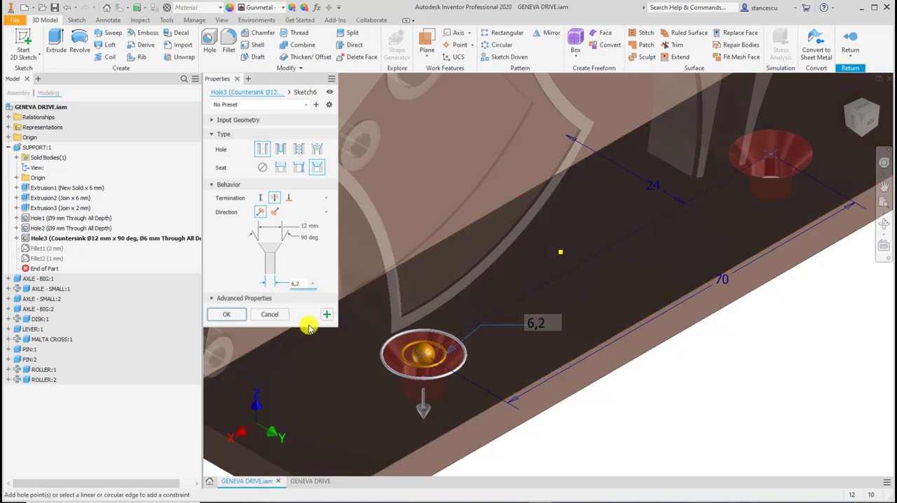
{"action": "left_click", "coordinate": [238, 315]}
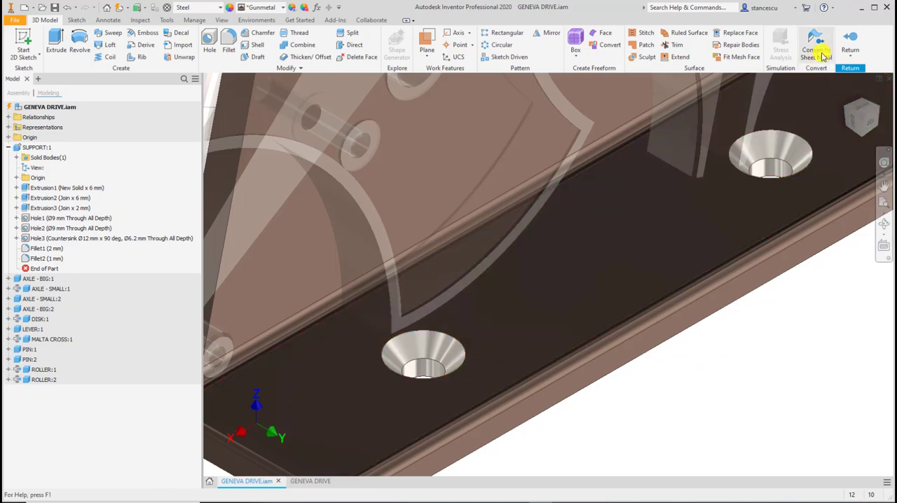
Return to the assembly and save GENEVA DRIVE.iam together with the modified SUPPORT.ipt.
{"action": "left_click", "coordinate": [848, 41]}
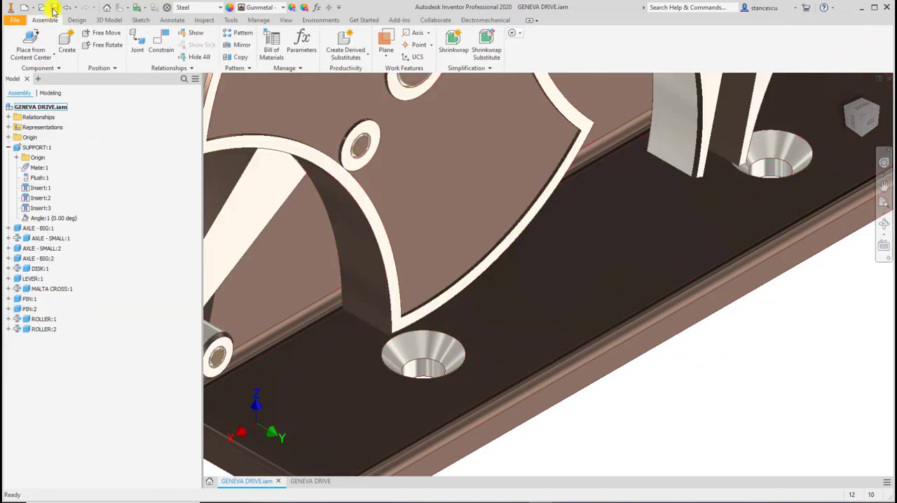
{"action": "left_click", "coordinate": [54, 10]}
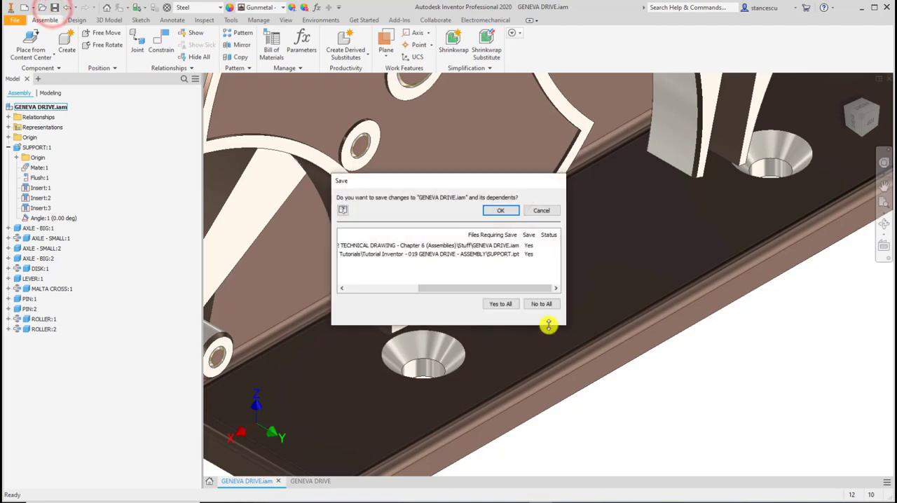
{"action": "left_click", "coordinate": [511, 211]}
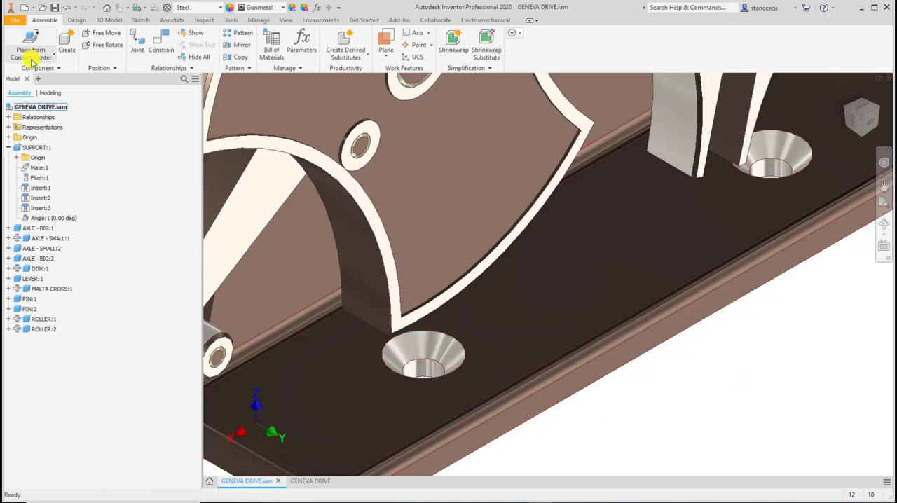
Insert a DIN EN ISO 7046-1 Z screw from the Content Center into the support's countersunk hole below the disk.
{"action": "left_click", "coordinate": [53, 56]}
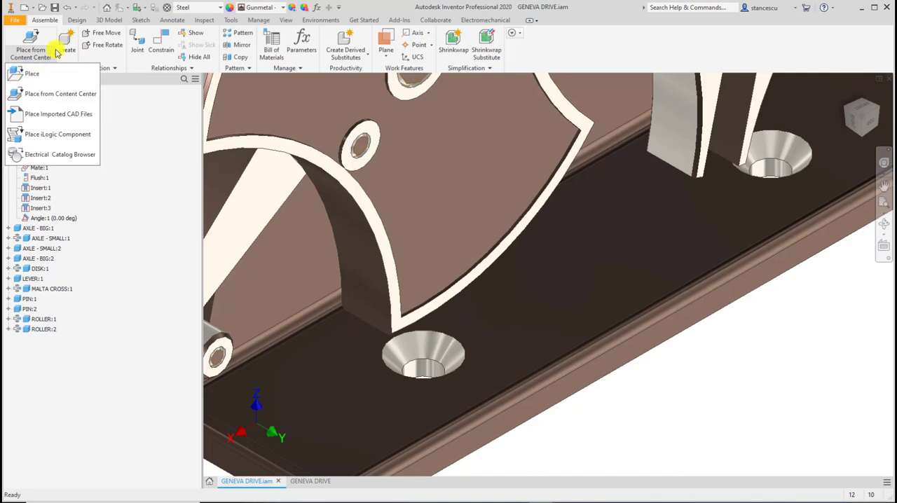
{"action": "left_click", "coordinate": [33, 43]}
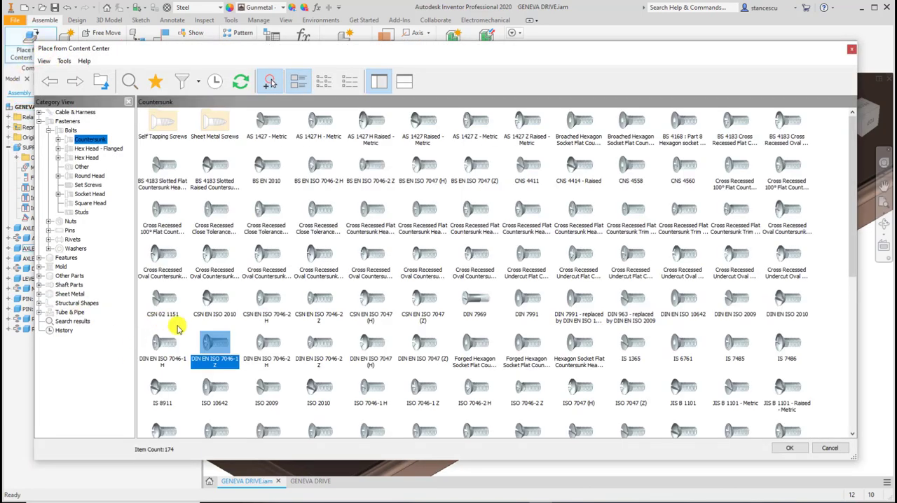
{"action": "double_click", "coordinate": [216, 344]}
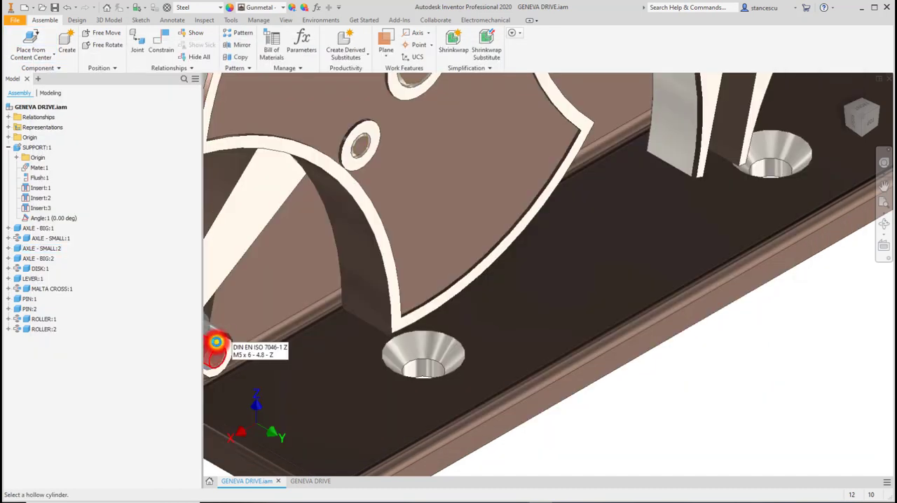
{"action": "left_click", "coordinate": [433, 351]}
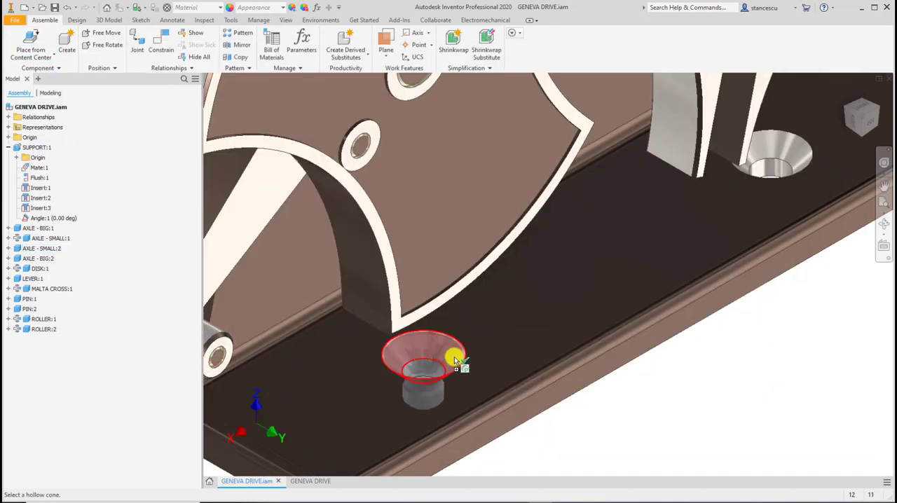
{"action": "left_click", "coordinate": [455, 361]}
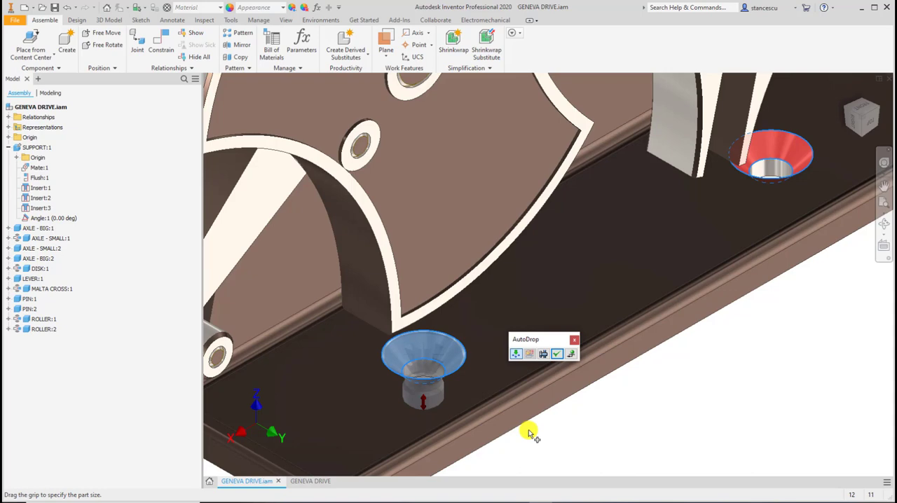
Size the countersunk screw to M6 x 14 and insert it in both countersunk holes of the support base.
{"action": "middle_click_drag", "start_coordinate": [528, 427], "coordinate": [519, 403], "text": "shift"}
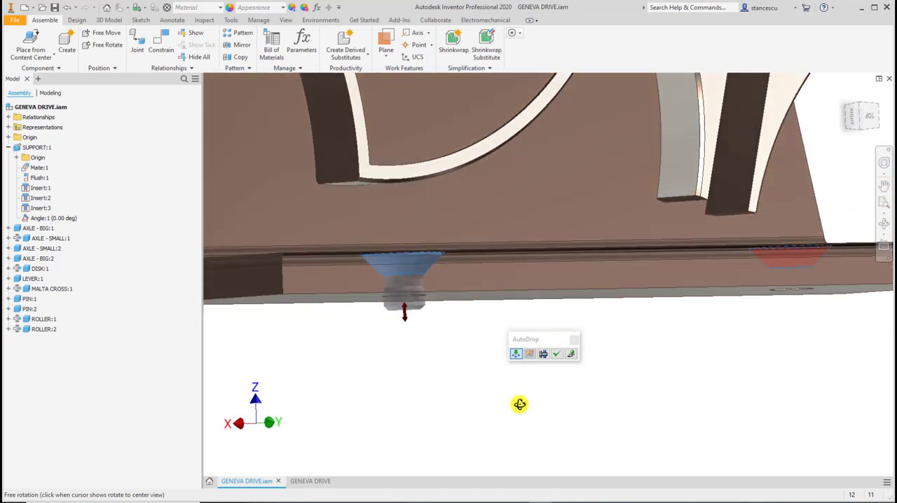
{"action": "left_click_drag", "start_coordinate": [407, 321], "coordinate": [411, 372]}
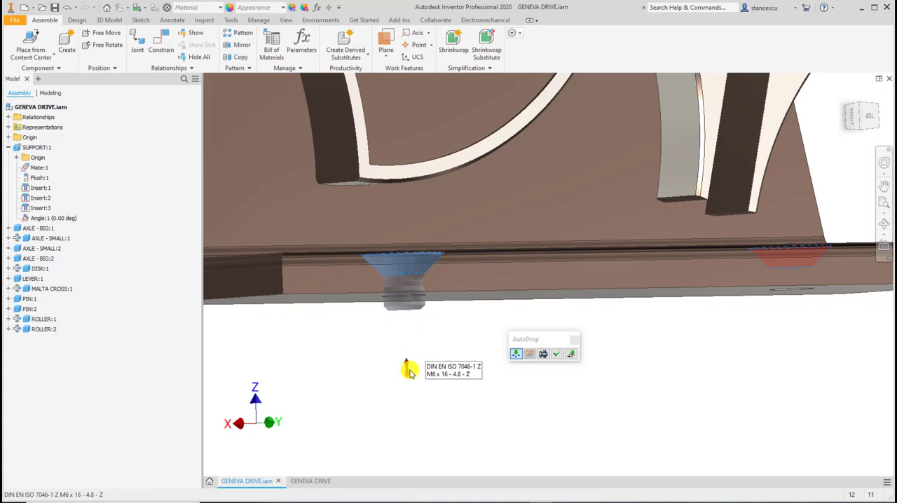
{"action": "left_click_drag", "start_coordinate": [411, 372], "coordinate": [408, 360]}
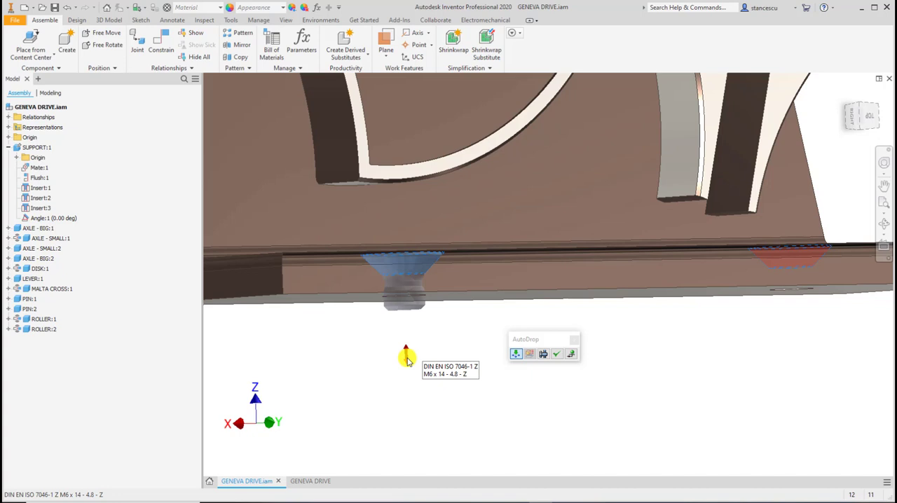
{"action": "left_click_drag", "start_coordinate": [407, 359], "coordinate": [407, 360]}
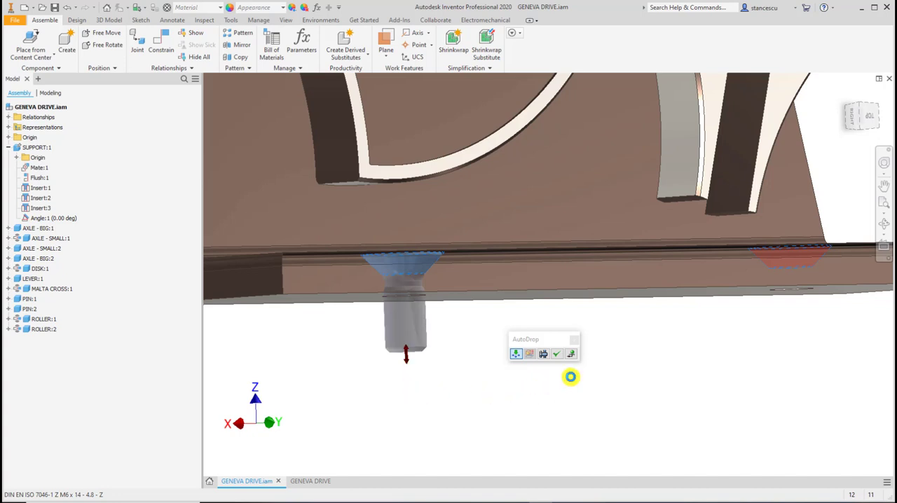
{"action": "middle_click_drag", "start_coordinate": [587, 390], "coordinate": [594, 404], "text": "shift"}
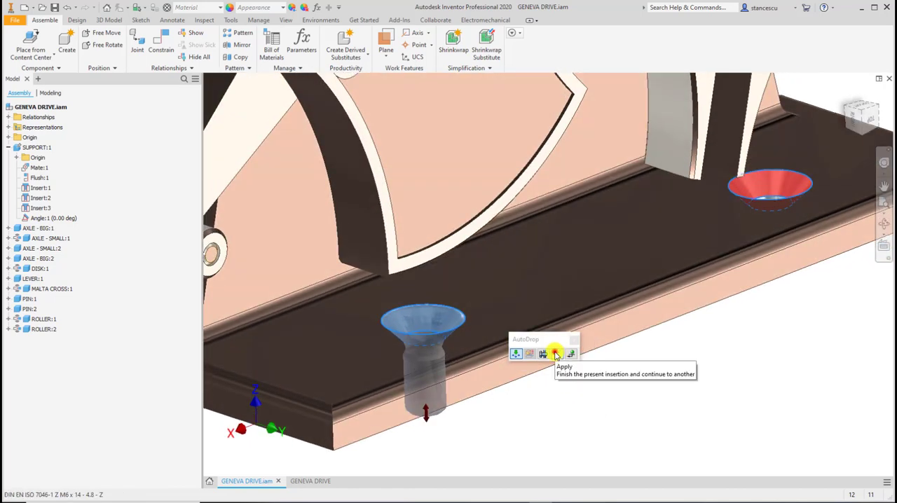
{"action": "left_click", "coordinate": [554, 353]}
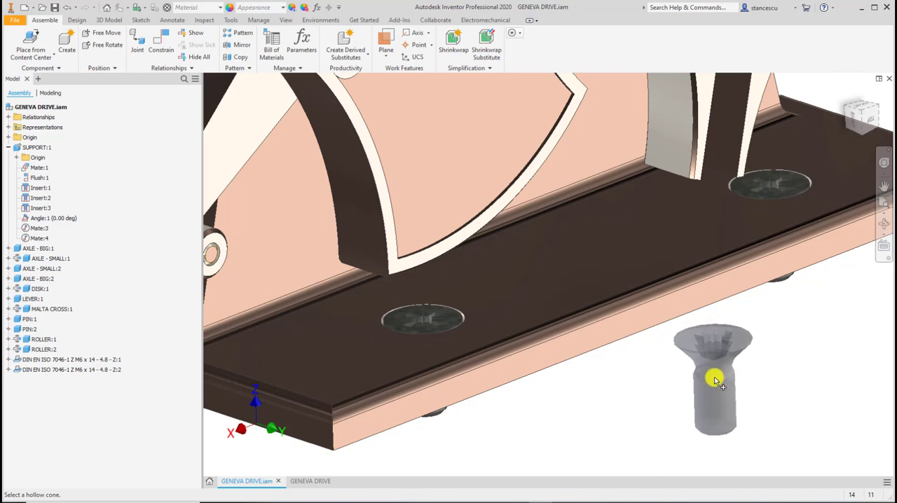
{"action": "key", "text": "Escape"}
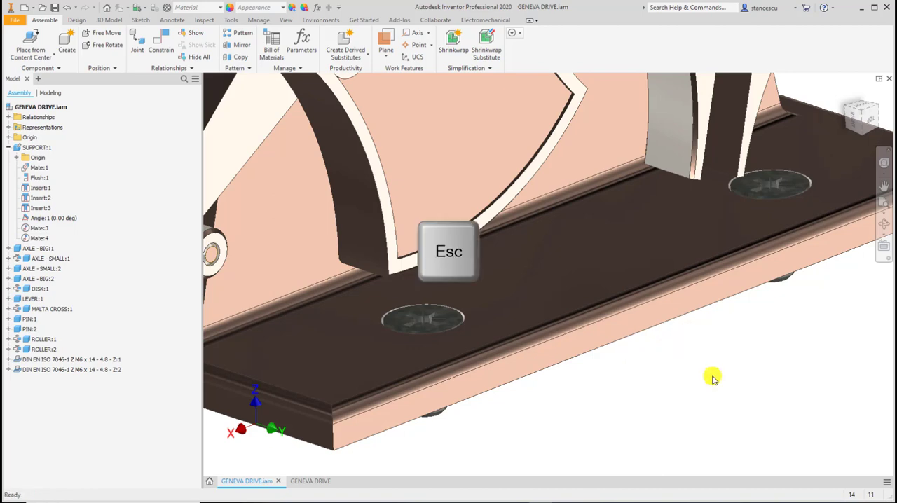
Create a new drawing from the metric STAS_BTB.idw template.
{"action": "middle_click_drag", "start_coordinate": [700, 375], "coordinate": [660, 395], "text": "shift"}
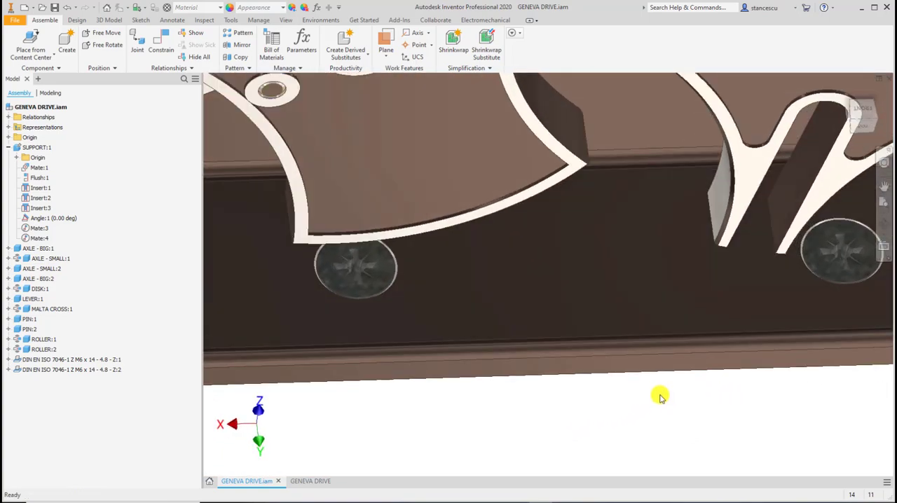
{"action": "key", "text": "F6"}
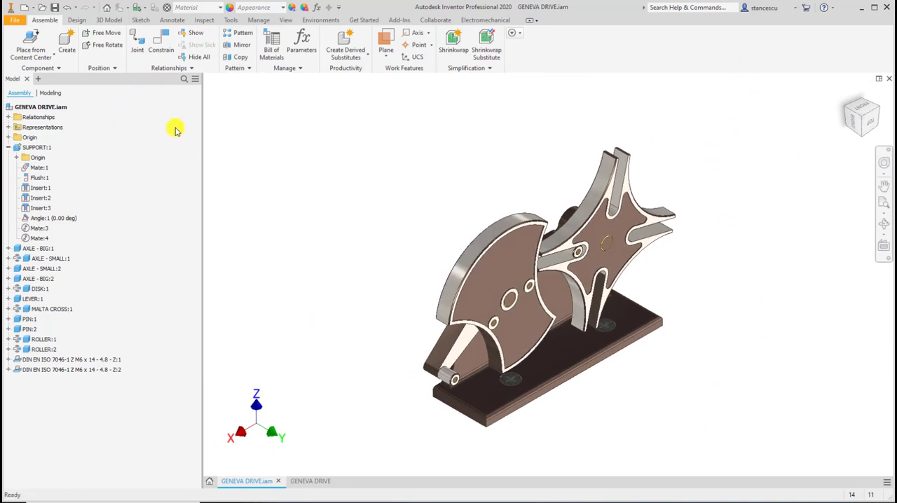
{"action": "left_click", "coordinate": [25, 8]}
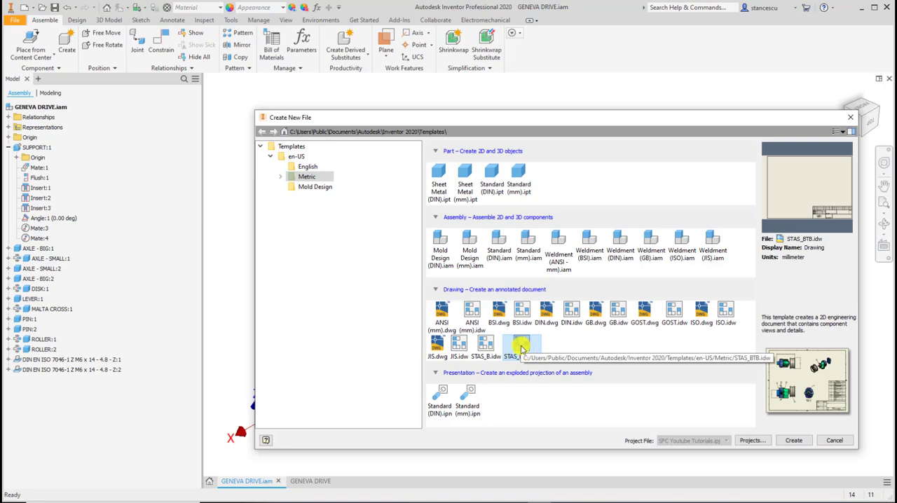
{"action": "double_click", "coordinate": [522, 344]}
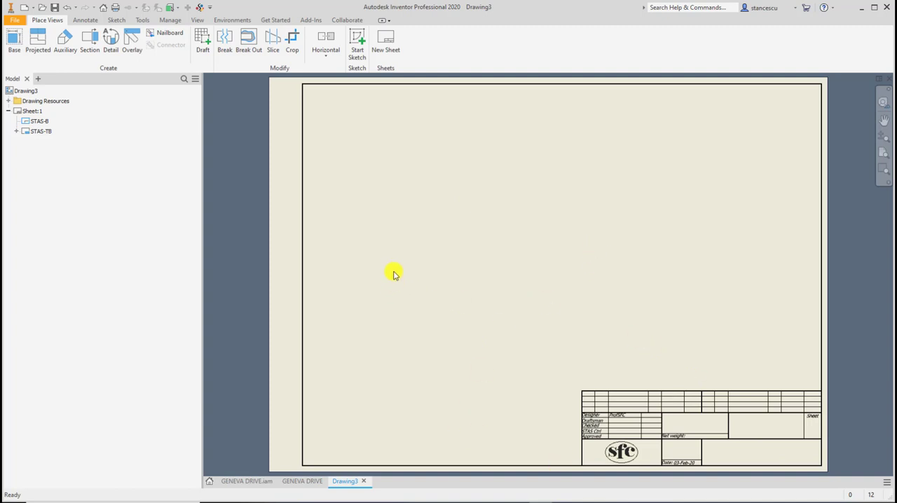
Place a 1:1 base view of GENEVA DRIVE.iam in the sheet's upper-left area, with the disk and Malta cross facing forward above the horizontal support base.
{"action": "left_click", "coordinate": [14, 41]}
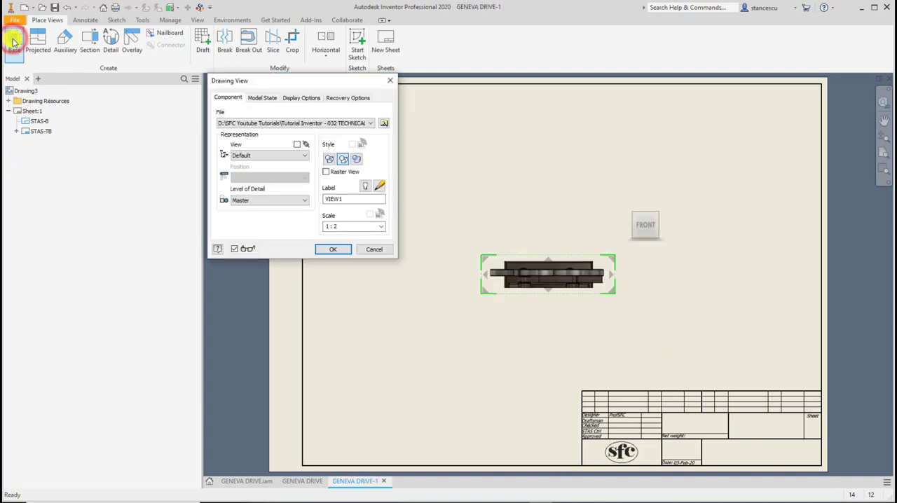
{"action": "left_click", "coordinate": [645, 241]}
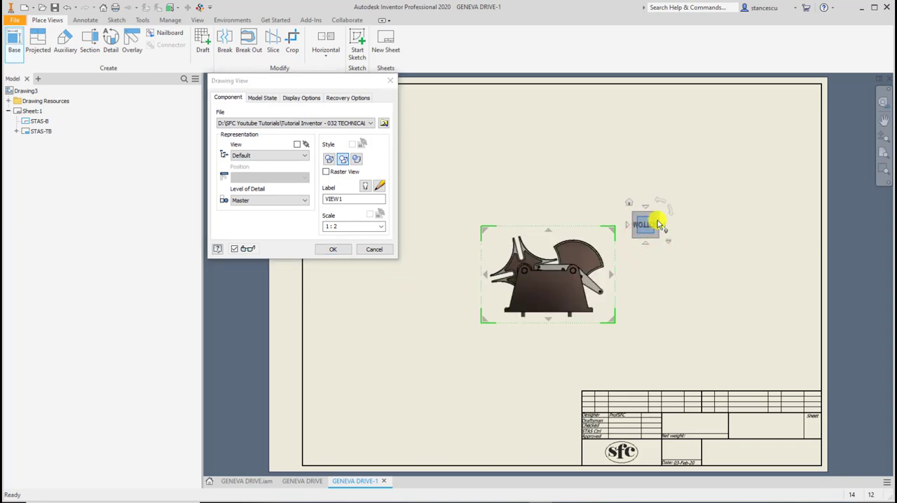
{"action": "left_click", "coordinate": [665, 224]}
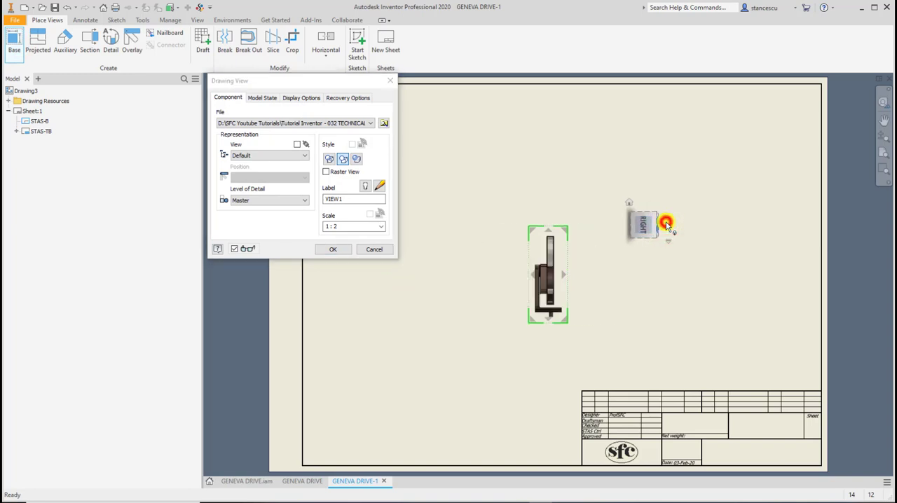
{"action": "left_click", "coordinate": [665, 224]}
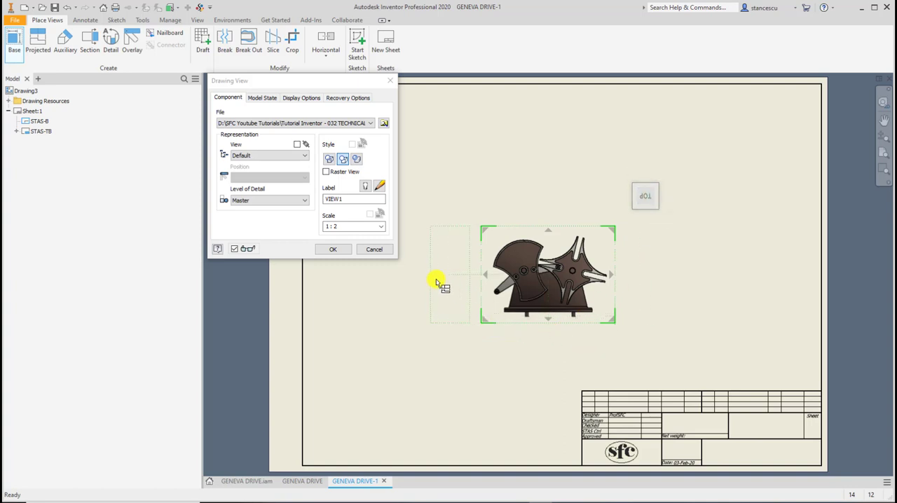
{"action": "left_click", "coordinate": [382, 226]}
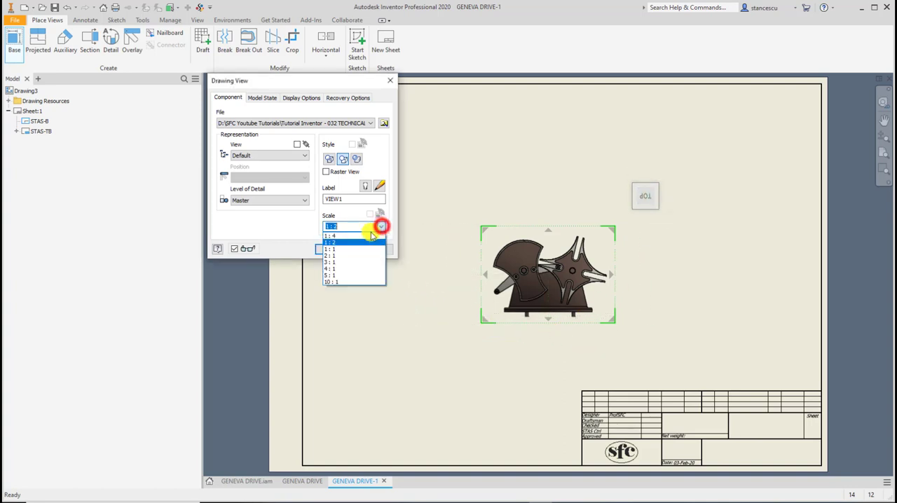
{"action": "left_click", "coordinate": [336, 248]}
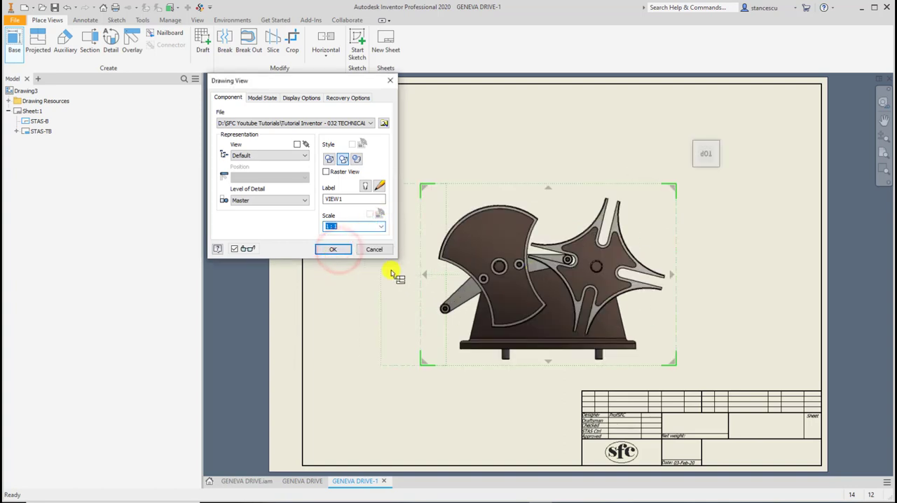
{"action": "mouse_move", "coordinate": [660, 233]}
{"action": "left_mouse_down"}
{"action": "mouse_move", "coordinate": [579, 192]}
{"action": "mouse_move", "coordinate": [545, 195]}
{"action": "left_mouse_up"}
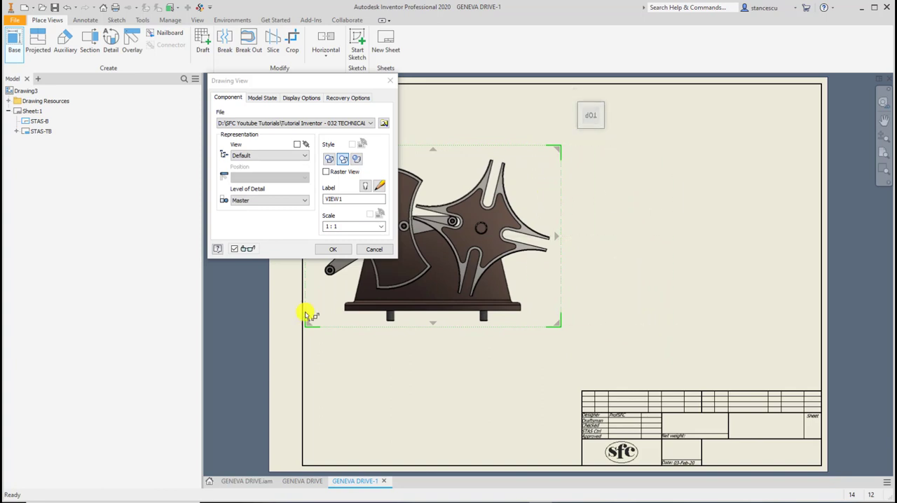
{"action": "left_click", "coordinate": [332, 250]}
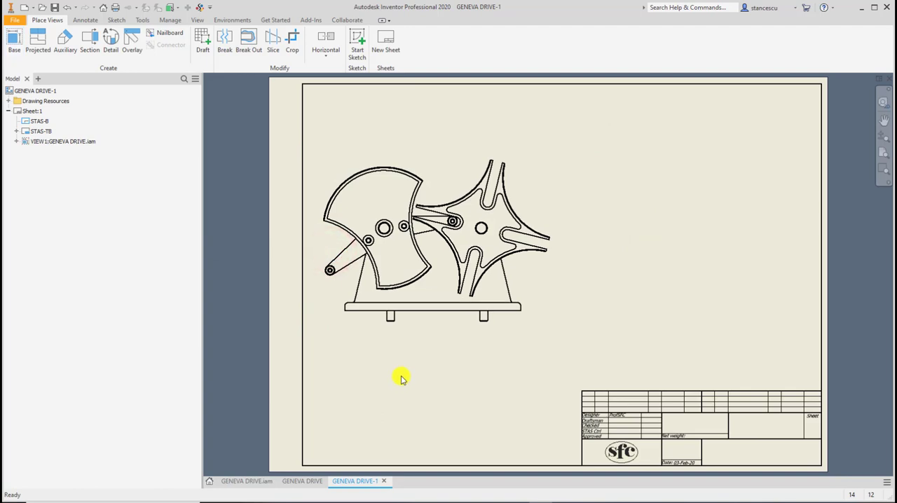
Change the base view's style to show hidden lines.
{"action": "scroll", "coordinate": [423, 337], "scroll_direction": "up", "scroll_amount": 4}
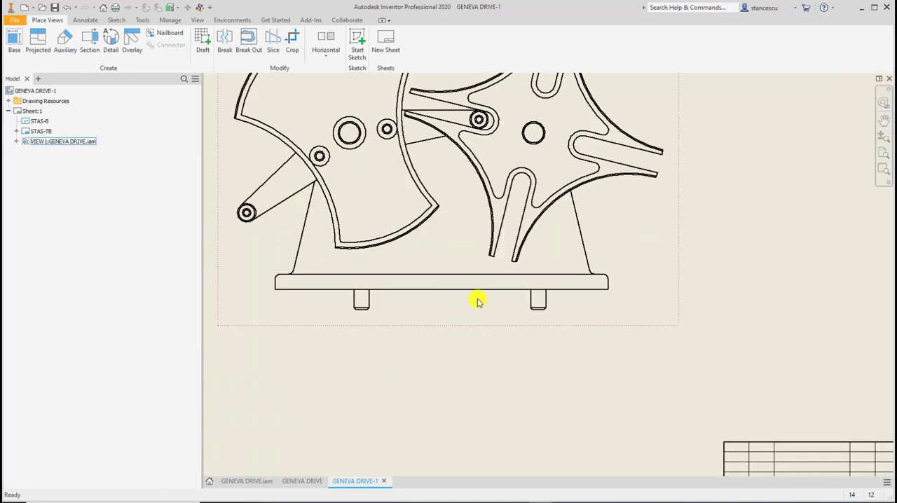
{"action": "scroll", "coordinate": [484, 308], "scroll_direction": "up", "scroll_amount": 4}
{"action": "scroll", "coordinate": [513, 343], "scroll_direction": "down", "scroll_amount": 3}
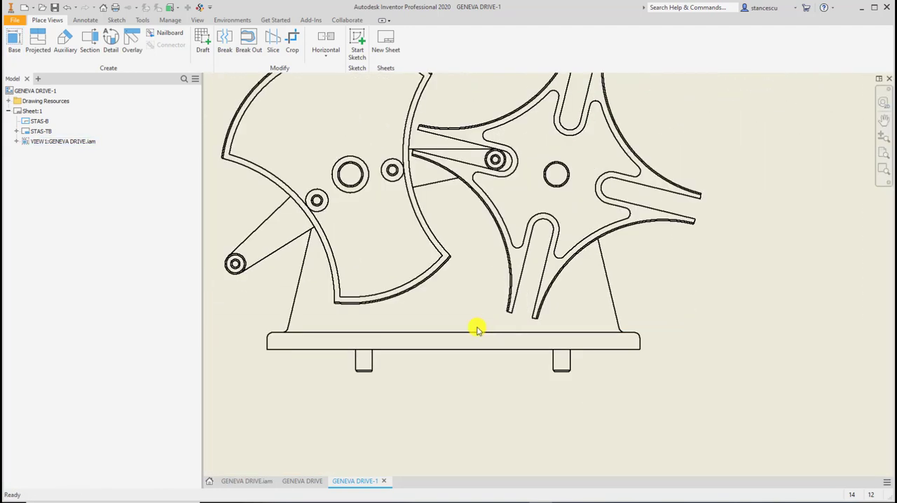
{"action": "middle_click_drag", "start_coordinate": [476, 329], "coordinate": [505, 348]}
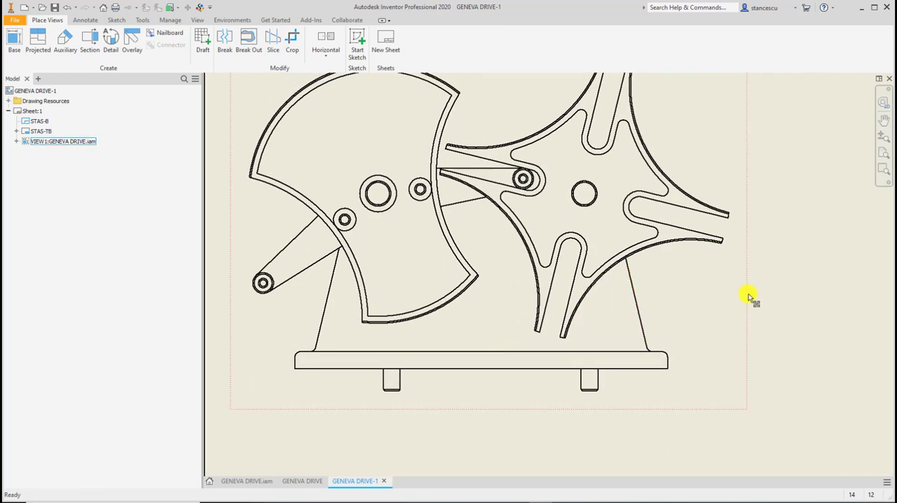
{"action": "double_click", "coordinate": [748, 297]}
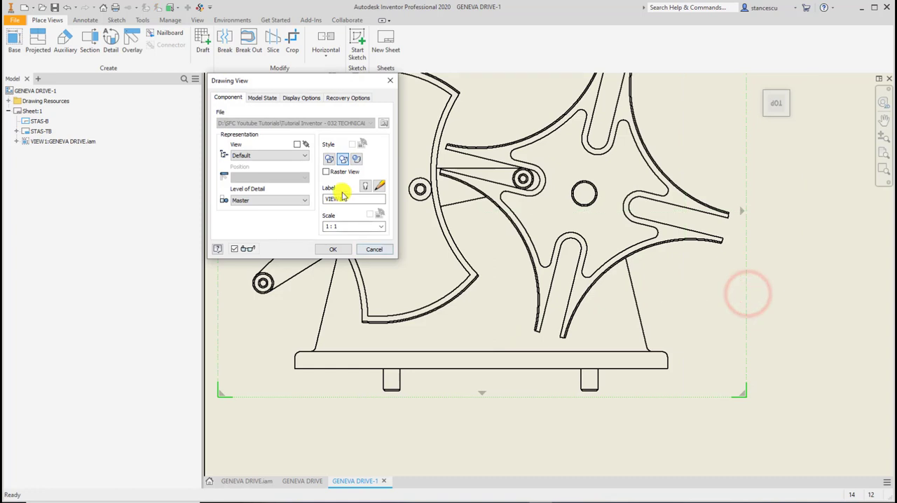
{"action": "left_click", "coordinate": [328, 159]}
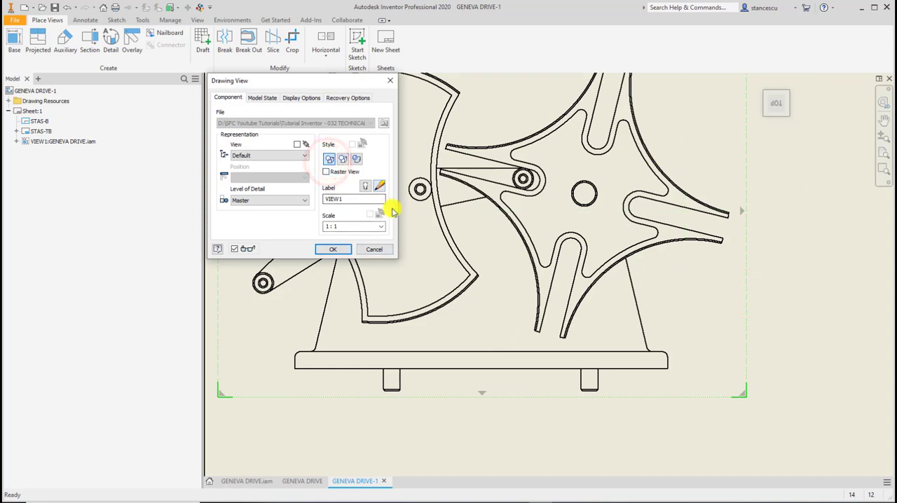
{"action": "left_click", "coordinate": [334, 250]}
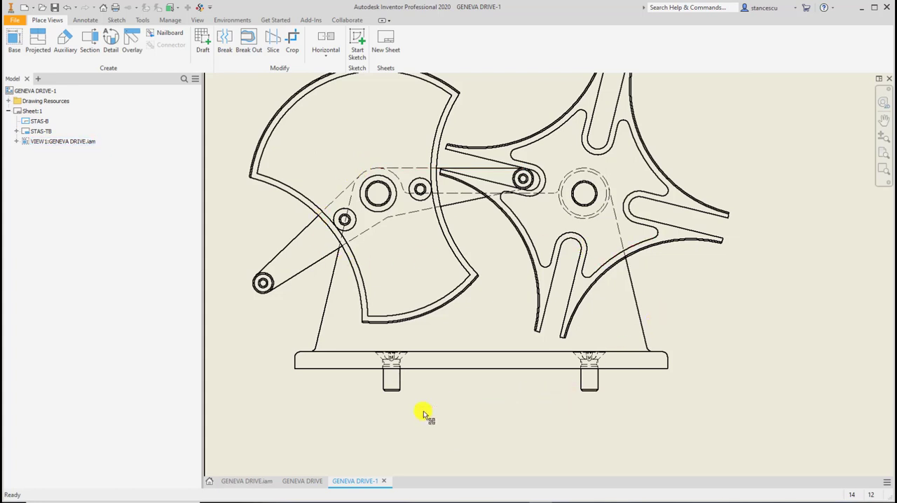
Enable the Thread Feature display option for the base view and check the screws in the support base.
{"action": "scroll", "coordinate": [434, 375], "scroll_direction": "up", "scroll_amount": 5}
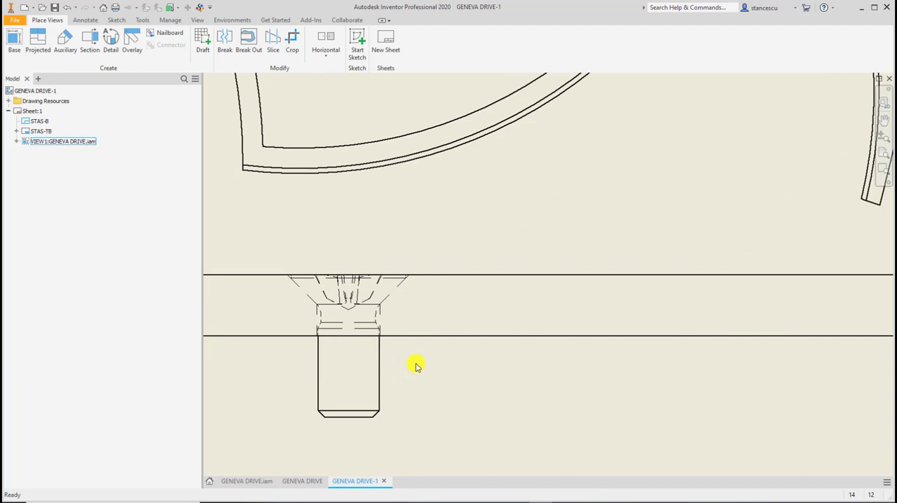
{"action": "scroll", "coordinate": [427, 366], "scroll_direction": "down", "scroll_amount": 2}
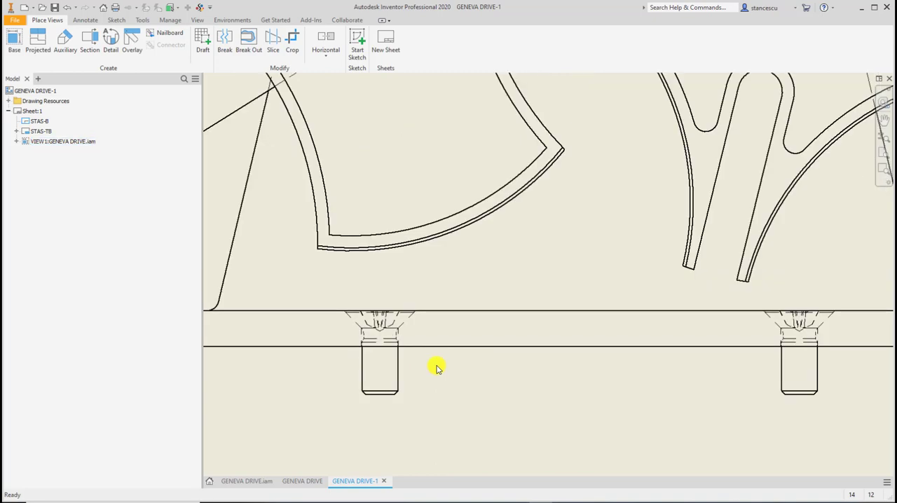
{"action": "scroll", "coordinate": [494, 394], "scroll_direction": "down", "scroll_amount": 3}
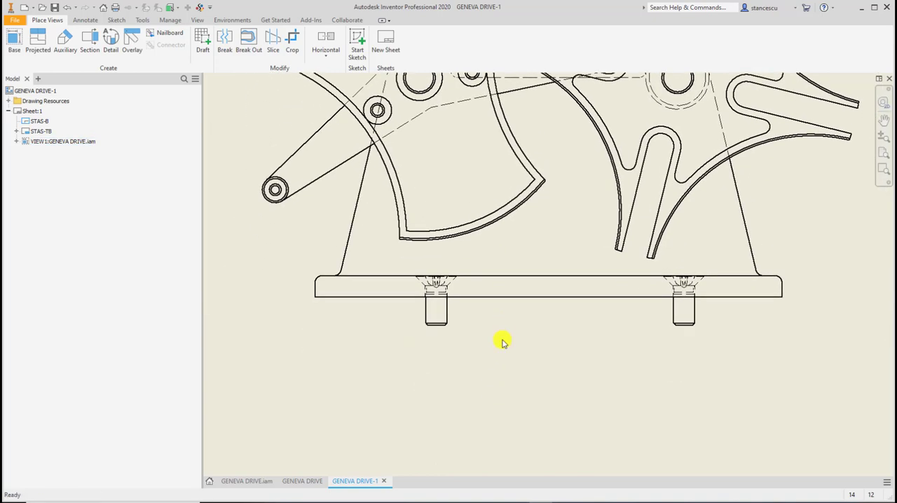
{"action": "scroll", "coordinate": [527, 380], "scroll_direction": "down", "scroll_amount": 2}
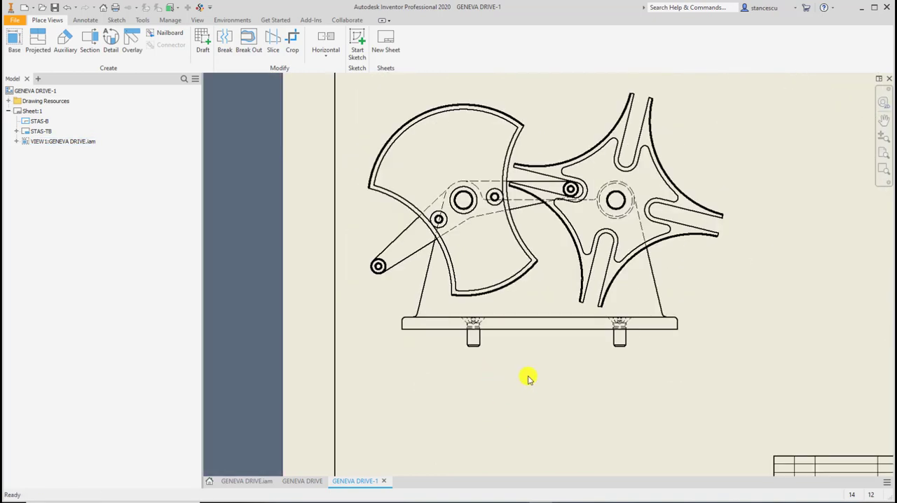
{"action": "double_click", "coordinate": [731, 305]}
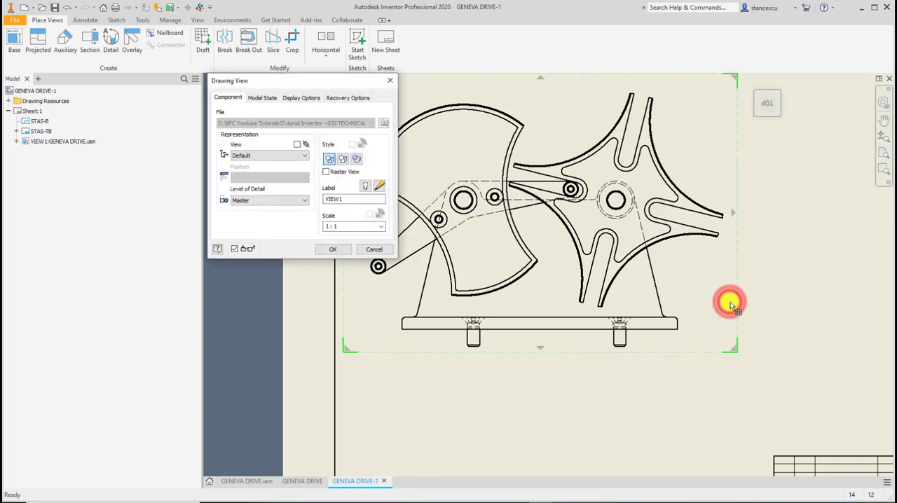
{"action": "left_click", "coordinate": [290, 97]}
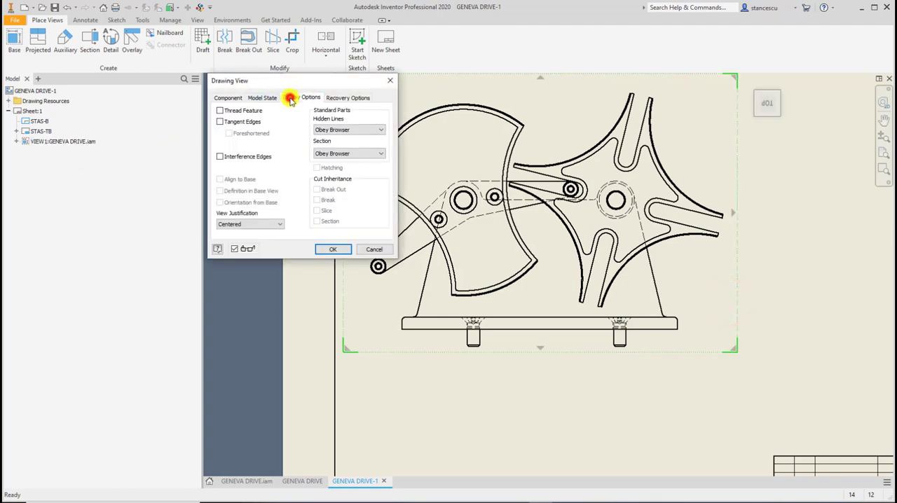
{"action": "left_click", "coordinate": [220, 110]}
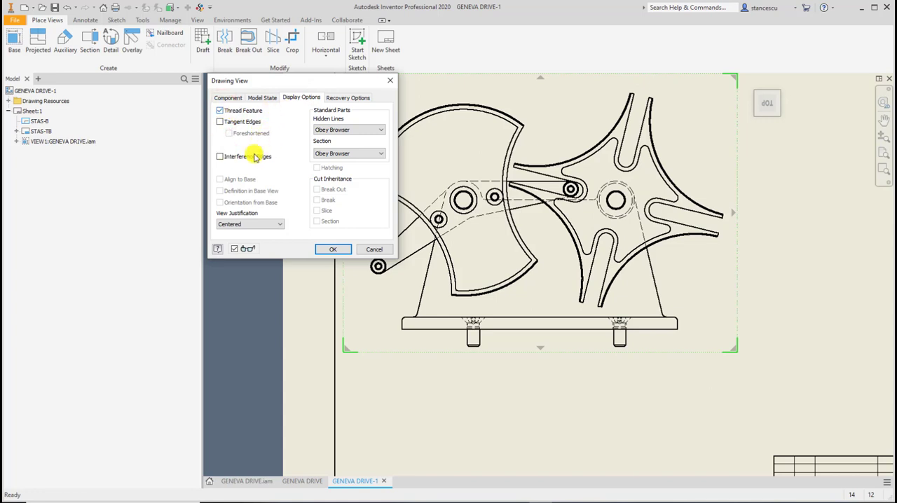
{"action": "left_click", "coordinate": [330, 250]}
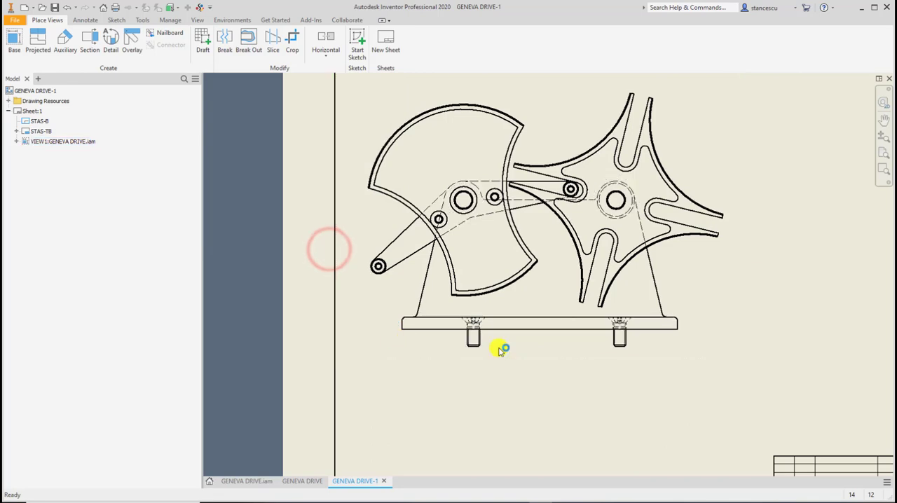
{"action": "scroll", "coordinate": [483, 341], "scroll_direction": "down", "scroll_amount": 5}
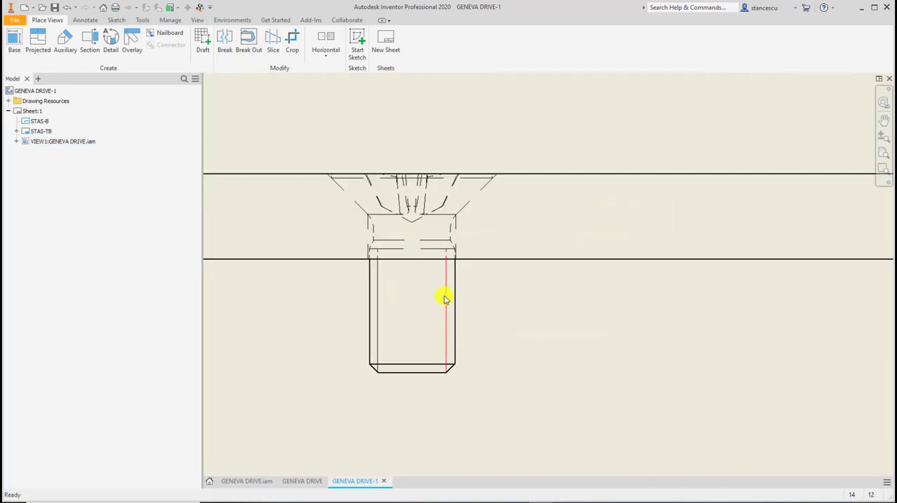
{"action": "scroll", "coordinate": [445, 297], "scroll_direction": "up", "scroll_amount": 4}
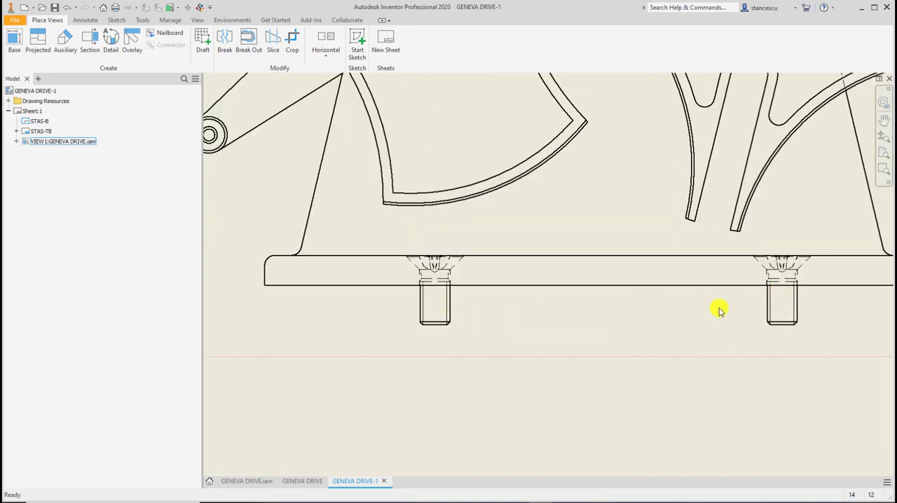
Move the Geneva drive base view up and slightly right, closer to the top edge of the sheet's border.
{"action": "scroll", "coordinate": [713, 309], "scroll_direction": "up", "scroll_amount": 2}
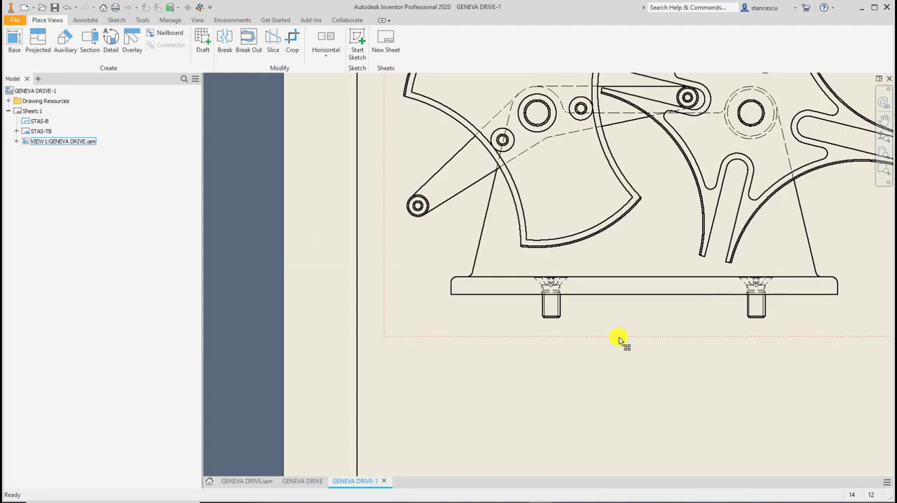
{"action": "mouse_move", "coordinate": [619, 337]}
{"action": "middle_mouse_down"}
{"action": "mouse_move", "coordinate": [517, 379]}
{"action": "mouse_move", "coordinate": [468, 320]}
{"action": "mouse_move", "coordinate": [450, 320]}
{"action": "middle_mouse_up"}
{"action": "scroll", "coordinate": [566, 372], "scroll_direction": "up", "scroll_amount": 3}
{"action": "scroll", "coordinate": [460, 332], "scroll_direction": "up", "scroll_amount": 3}
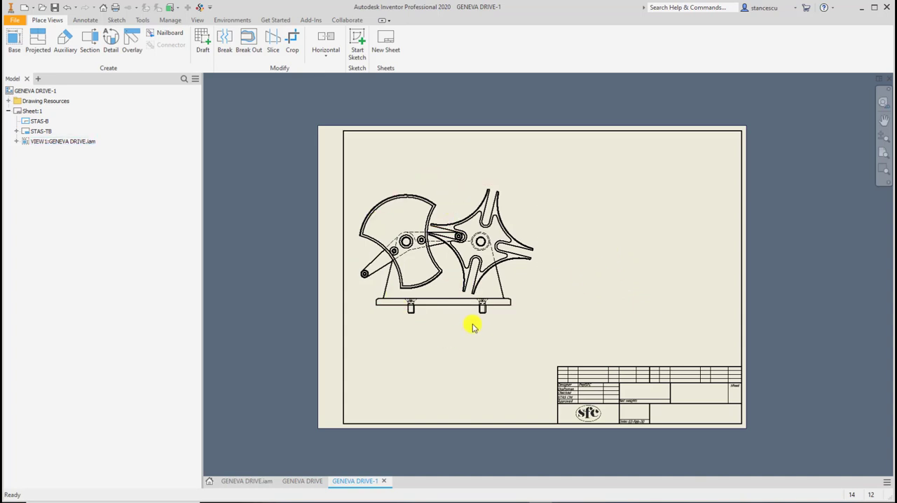
{"action": "left_click", "coordinate": [532, 210]}
{"action": "mouse_move", "coordinate": [532, 209]}
{"action": "left_mouse_down"}
{"action": "mouse_move", "coordinate": [615, 185]}
{"action": "mouse_move", "coordinate": [550, 194]}
{"action": "mouse_move", "coordinate": [556, 203]}
{"action": "mouse_move", "coordinate": [554, 190]}
{"action": "left_mouse_up"}
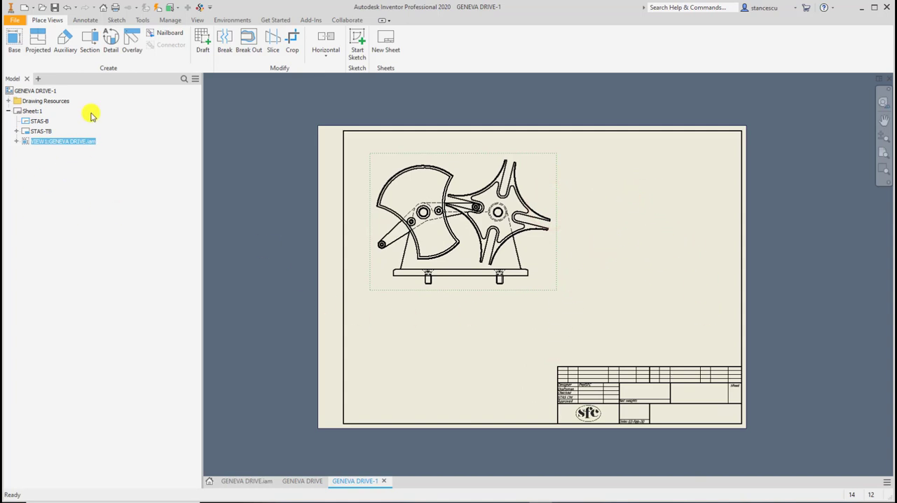
Try the A2 size for the drawing sheet and undo the size change.
{"action": "right_click", "coordinate": [15, 116]}
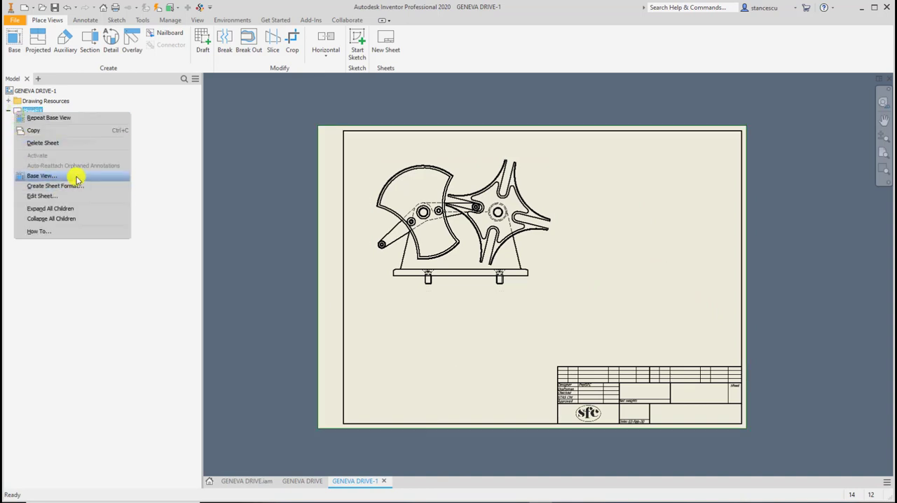
{"action": "left_click", "coordinate": [41, 197]}
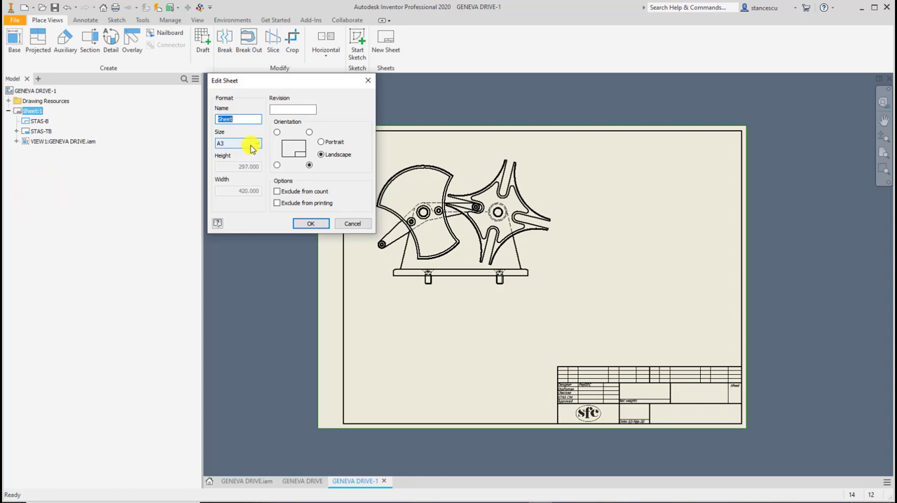
{"action": "left_click", "coordinate": [253, 145]}
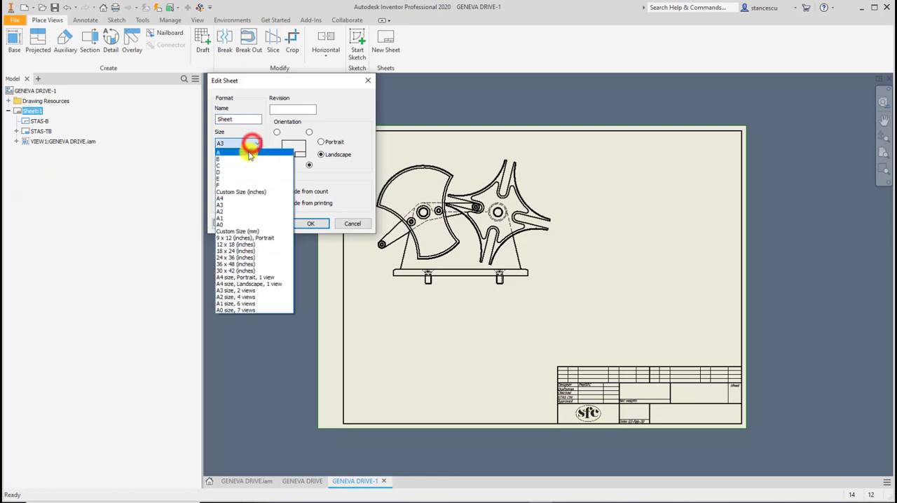
{"action": "left_click", "coordinate": [235, 211]}
{"action": "left_click", "coordinate": [307, 223]}
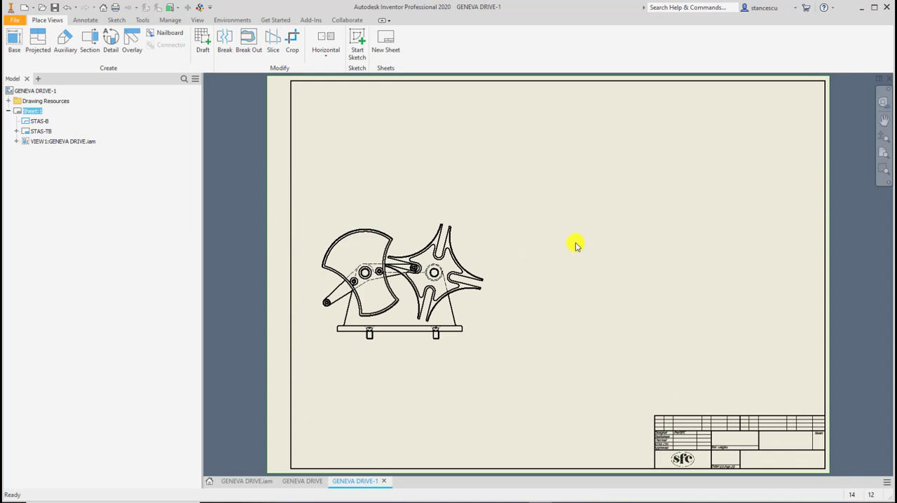
{"action": "key", "text": "ctrl+z"}
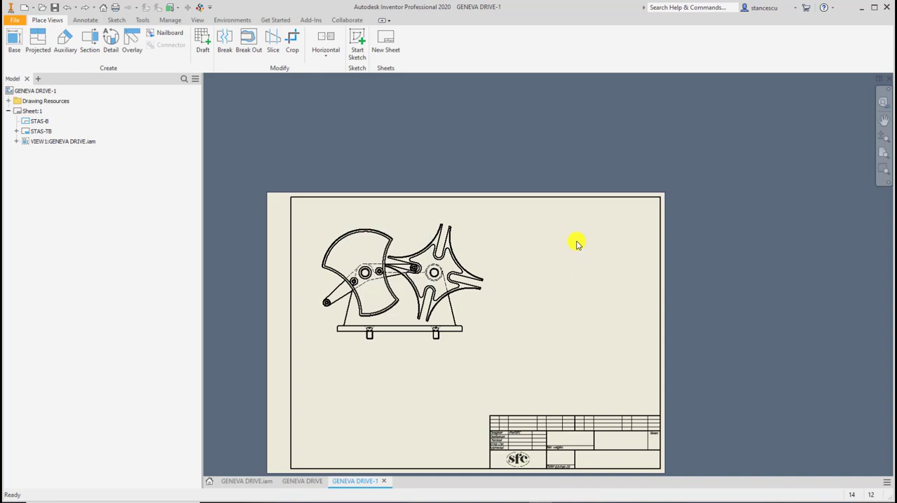
Place a structured, first-level parts list of the base view directly above the title block, enabling the BOM view in the assembly.
{"action": "key", "text": "Home"}
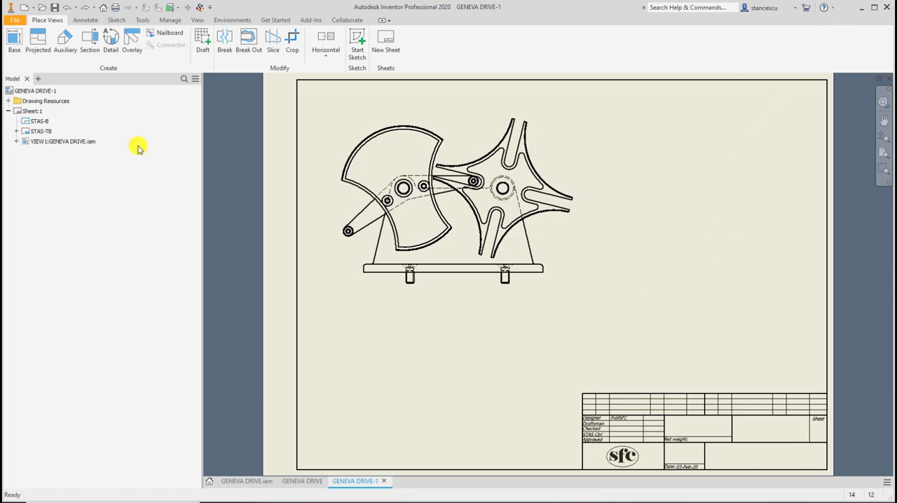
{"action": "left_click", "coordinate": [86, 21]}
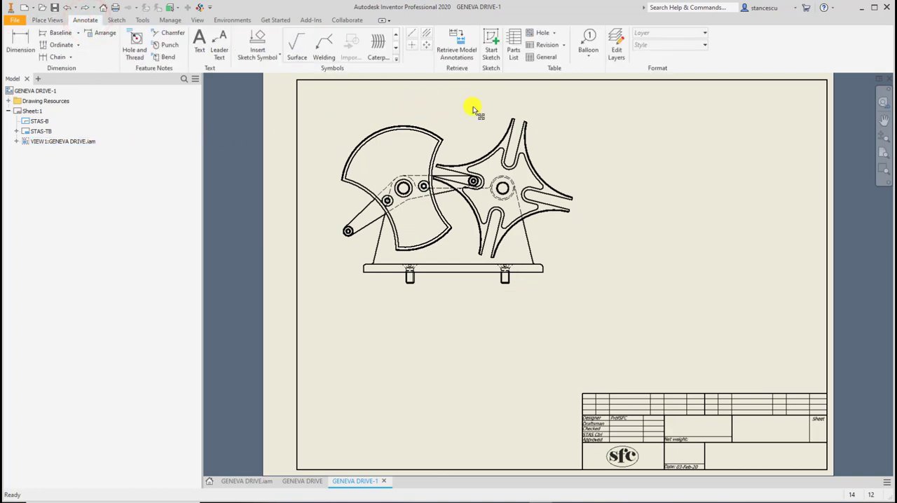
{"action": "left_click", "coordinate": [514, 43]}
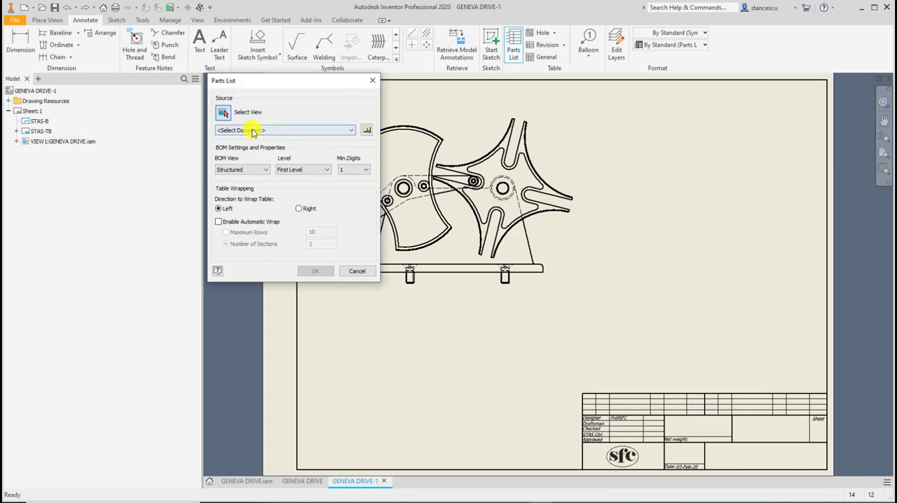
{"action": "left_click_drag", "start_coordinate": [280, 82], "coordinate": [210, 168]}
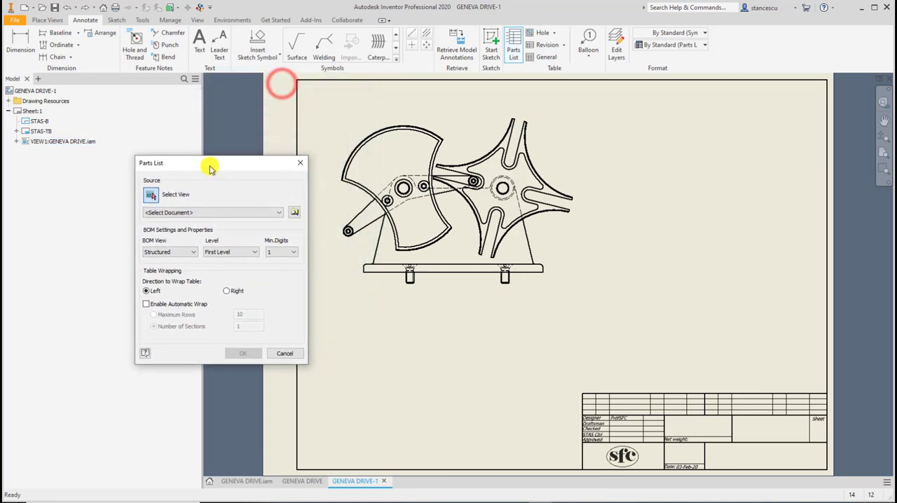
{"action": "left_click", "coordinate": [150, 199]}
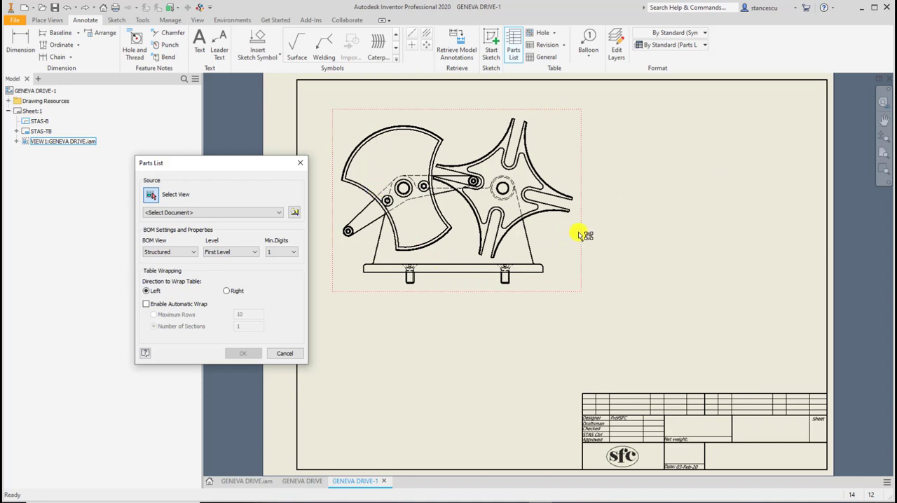
{"action": "left_click", "coordinate": [580, 235]}
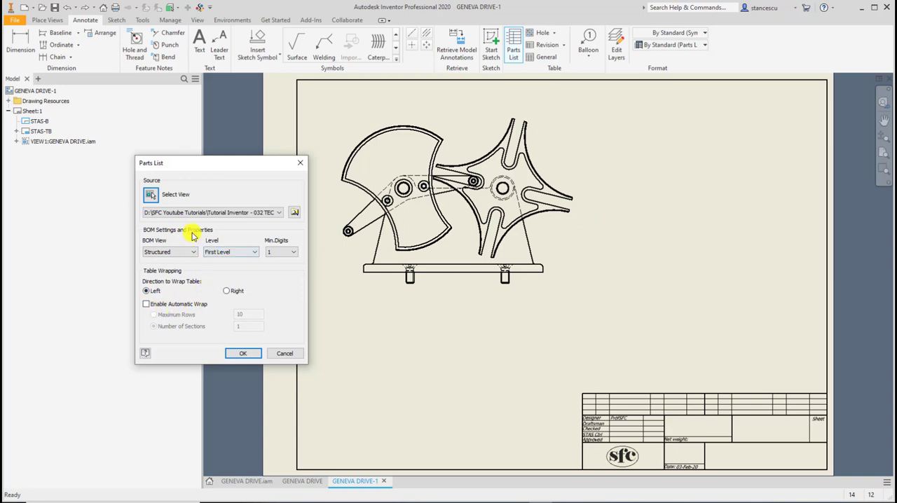
{"action": "left_click", "coordinate": [242, 353]}
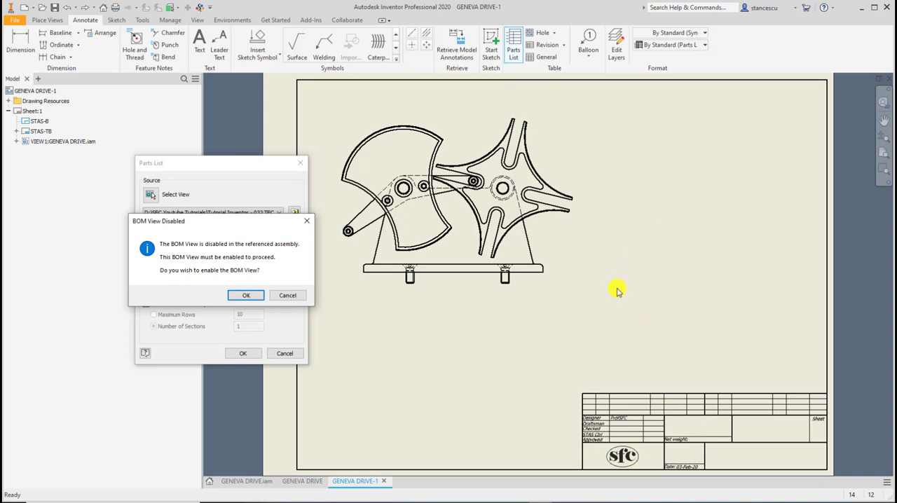
{"action": "left_click", "coordinate": [244, 297]}
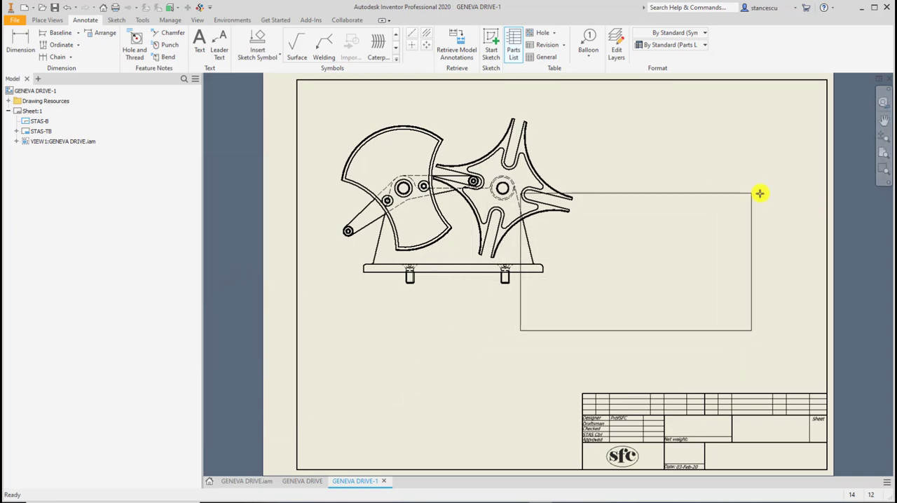
{"action": "left_click", "coordinate": [827, 255]}
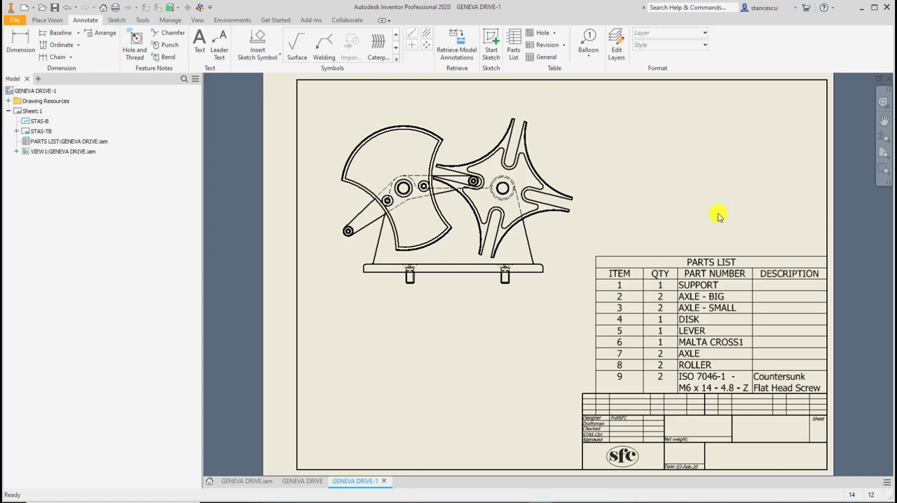
{"action": "left_click", "coordinate": [722, 259]}
{"action": "left_click", "coordinate": [723, 207]}
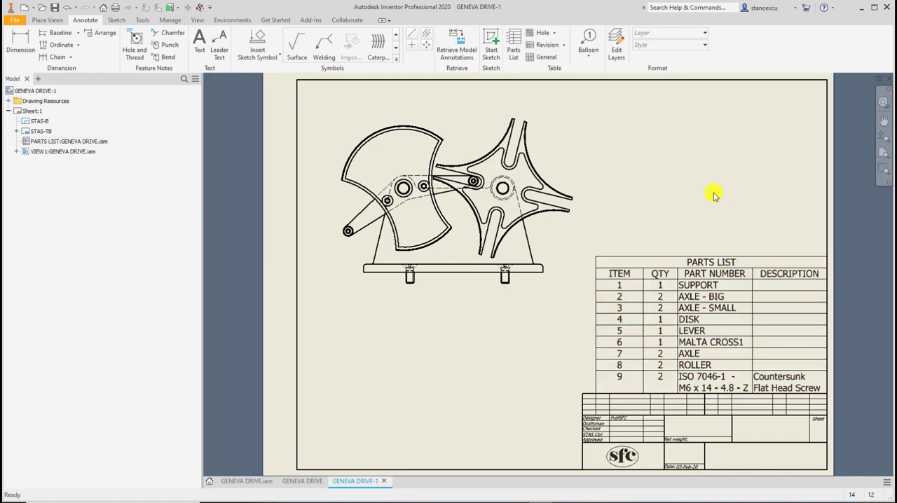
Turn off the title in the Parts List (ISO) style and save the style change.
{"action": "left_click", "coordinate": [201, 8]}
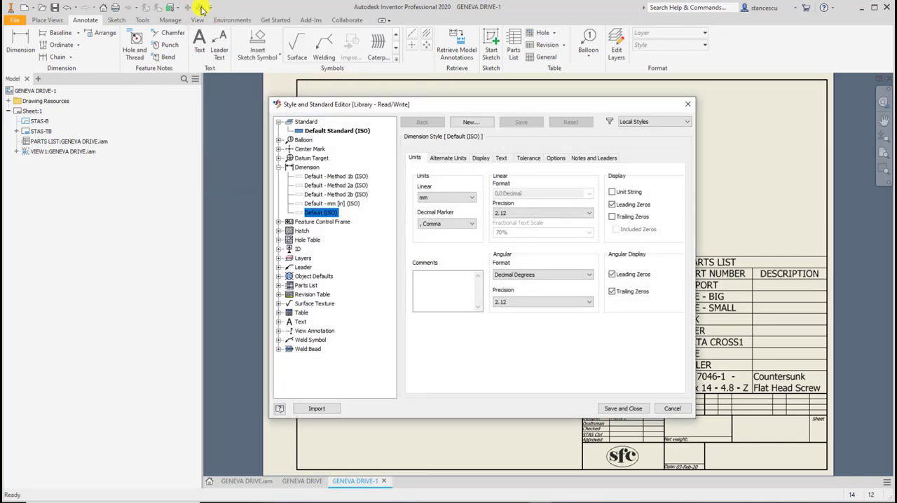
{"action": "left_click", "coordinate": [278, 167]}
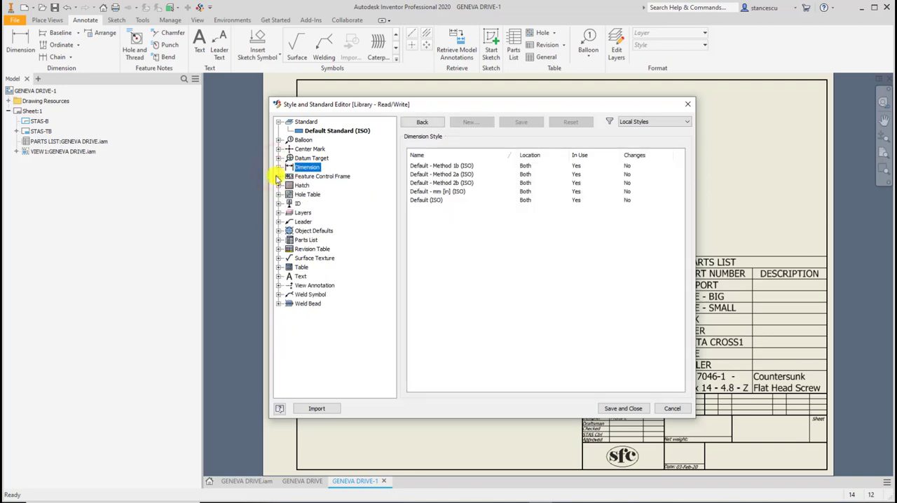
{"action": "left_click", "coordinate": [278, 240]}
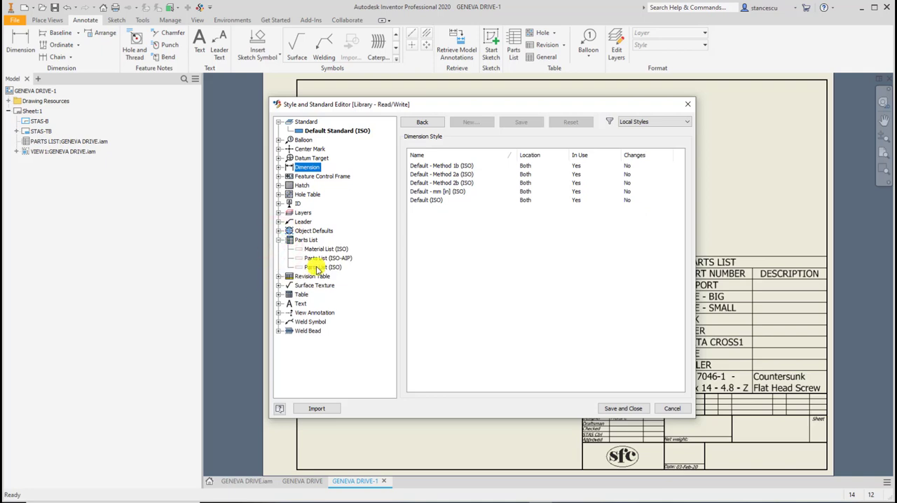
{"action": "left_click", "coordinate": [317, 268]}
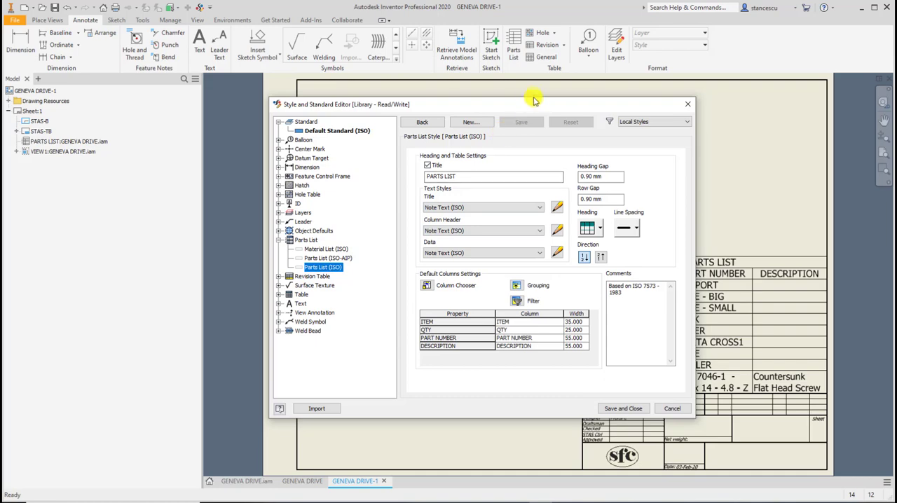
{"action": "left_click_drag", "start_coordinate": [532, 107], "coordinate": [403, 105]}
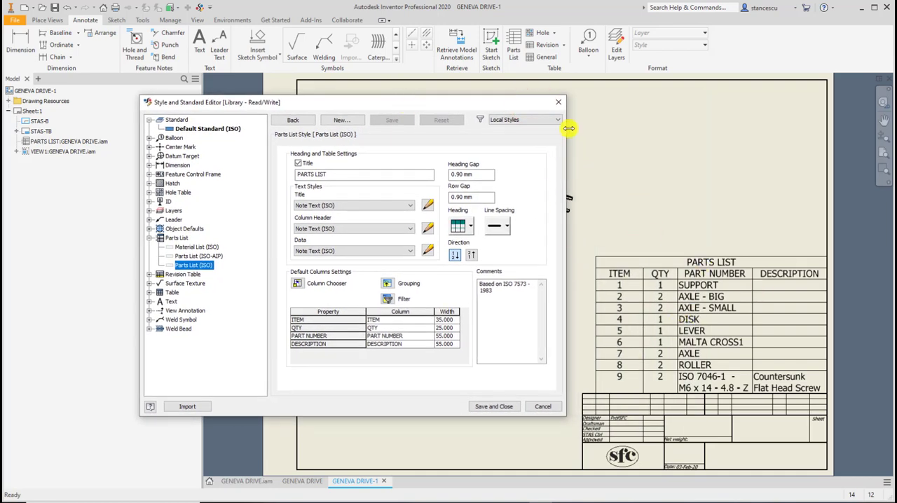
{"action": "left_click", "coordinate": [300, 164]}
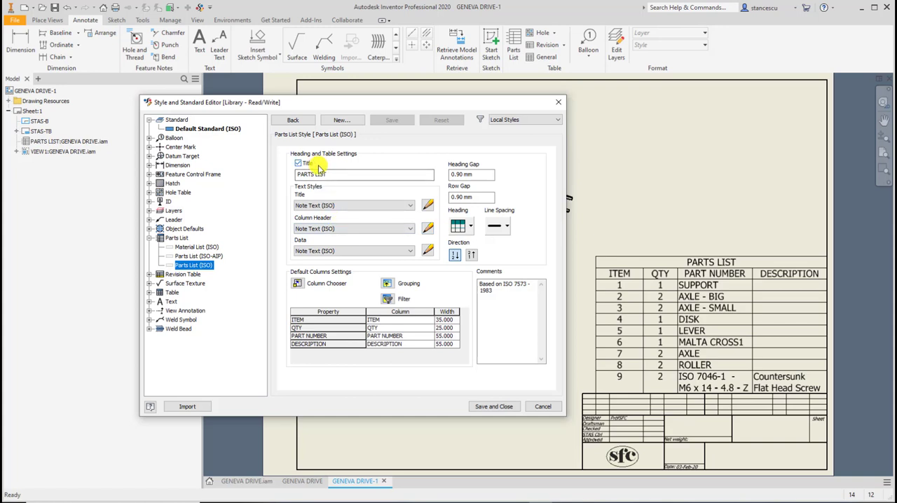
{"action": "left_click", "coordinate": [300, 163]}
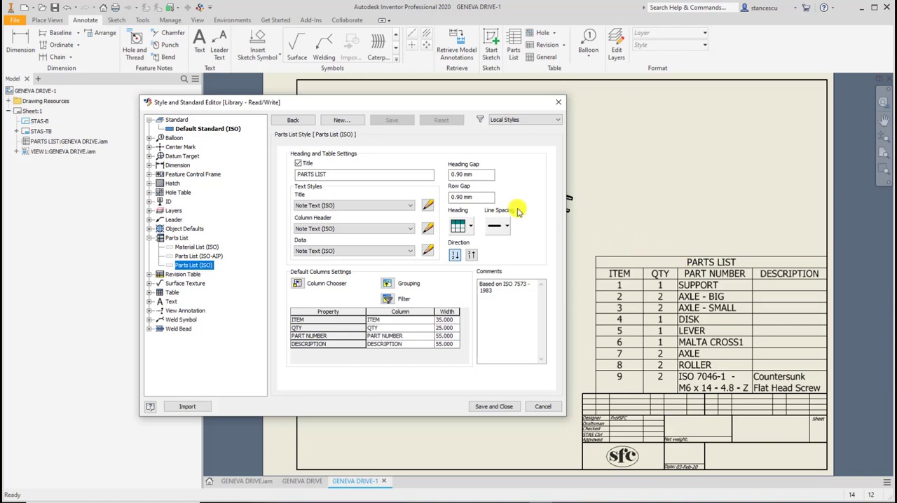
{"action": "left_click", "coordinate": [298, 164]}
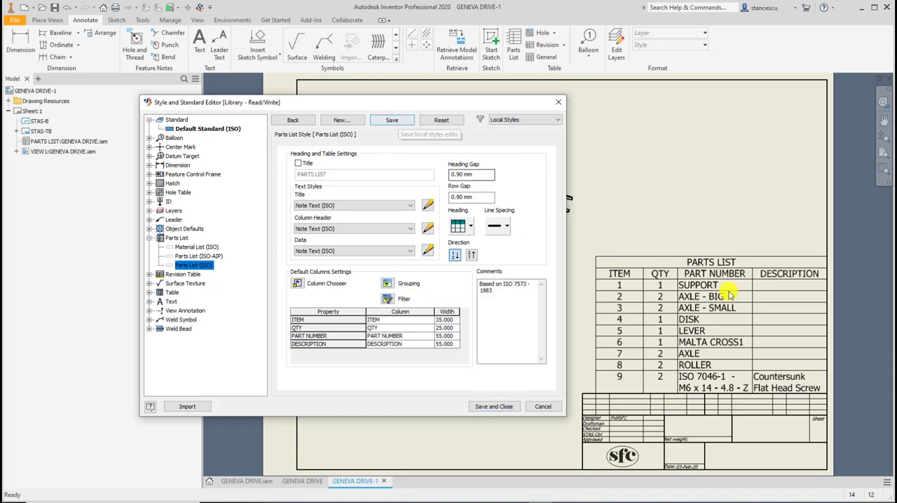
{"action": "left_click", "coordinate": [387, 121]}
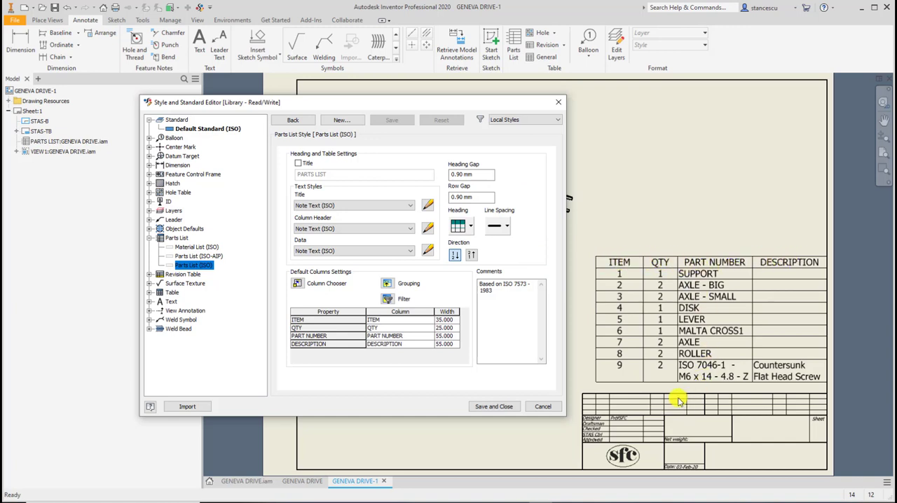
Set the Parts List (ISO) heading below the rows and the direction to add new parts to top, saving the style and closing the editor.
{"action": "left_click", "coordinate": [469, 226]}
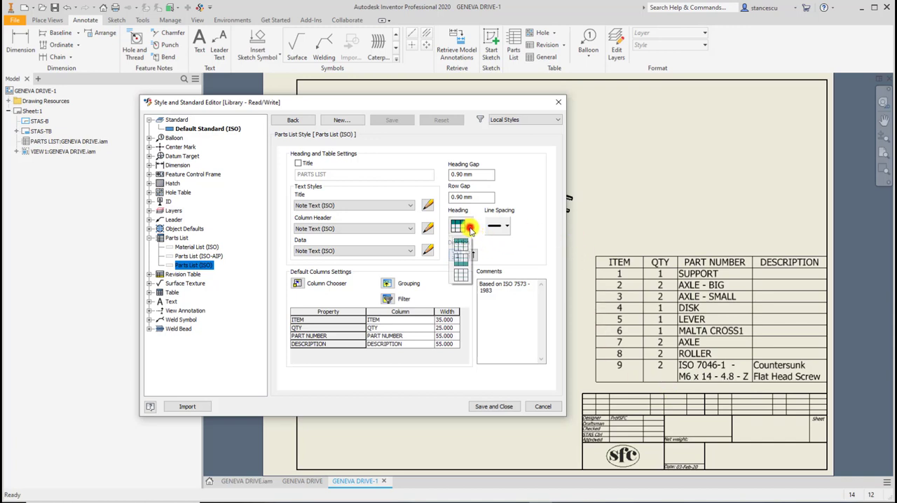
{"action": "left_click", "coordinate": [460, 263]}
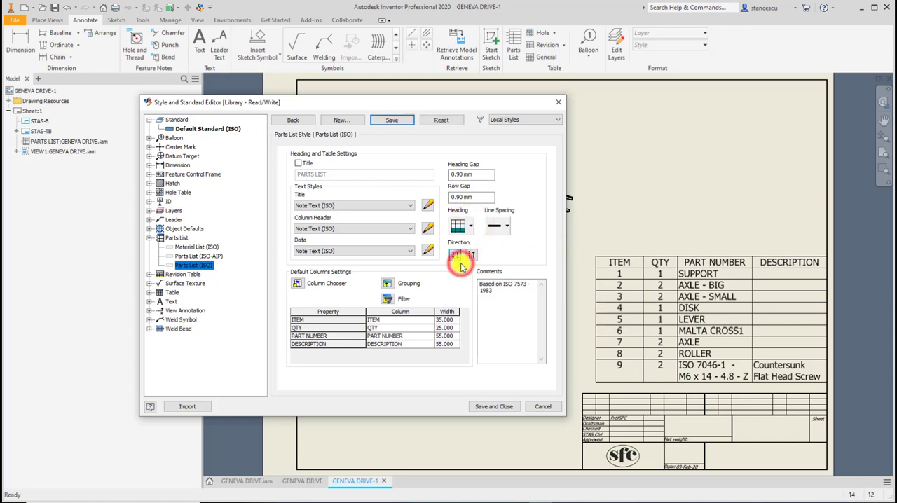
{"action": "left_click", "coordinate": [392, 120]}
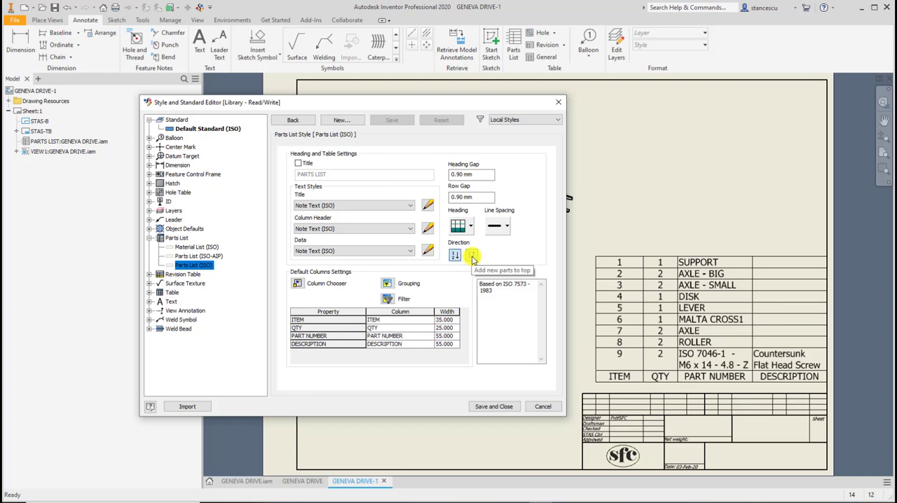
{"action": "left_click", "coordinate": [472, 256]}
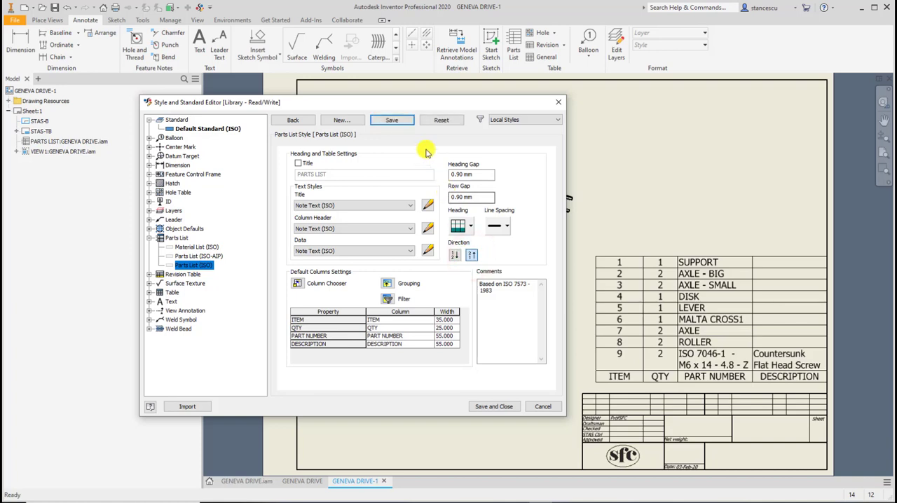
{"action": "left_click", "coordinate": [393, 120]}
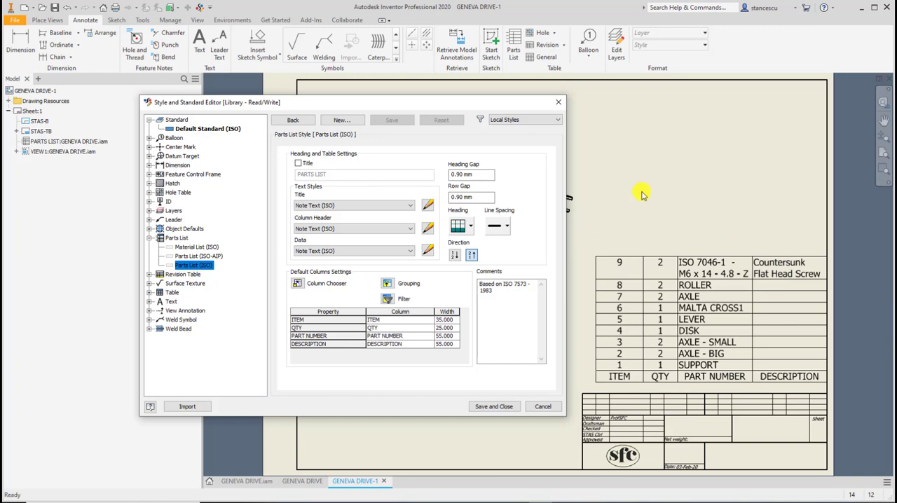
{"action": "left_click", "coordinate": [493, 409]}
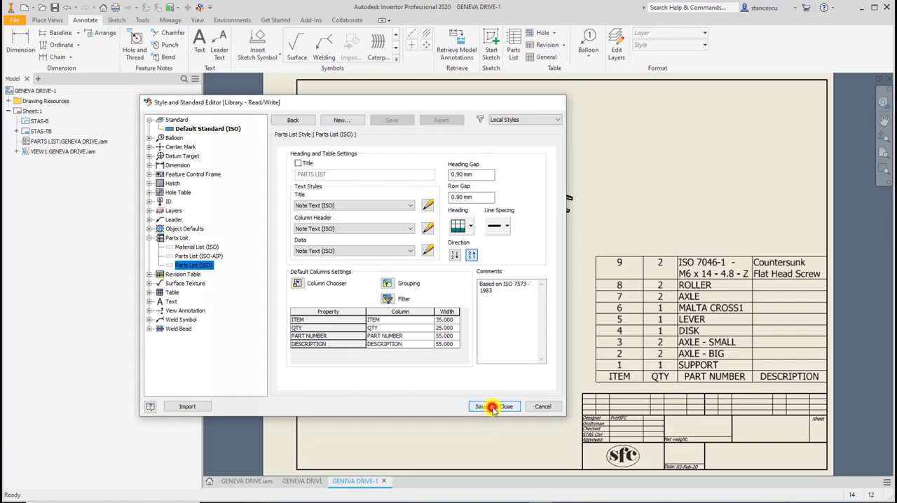
Try to resize the parts list by its lower corner and upper edge handles.
{"action": "left_click", "coordinate": [783, 322]}
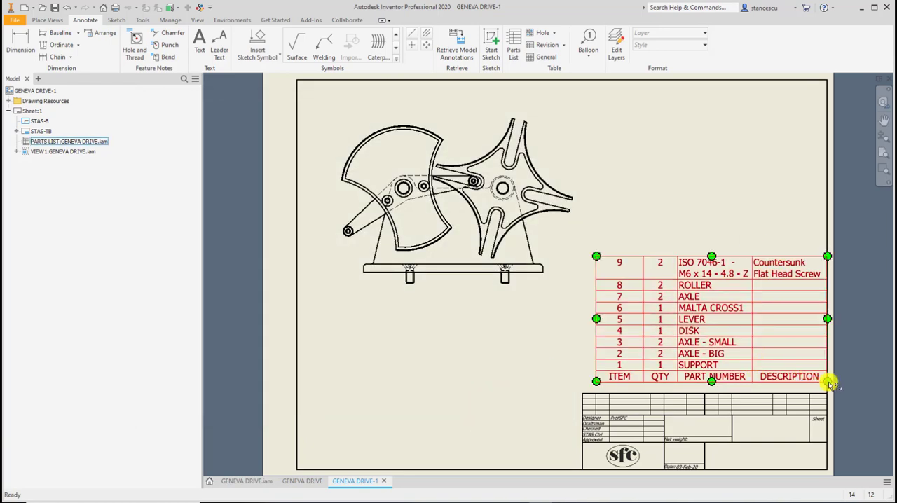
{"action": "left_click_drag", "start_coordinate": [828, 382], "coordinate": [807, 360]}
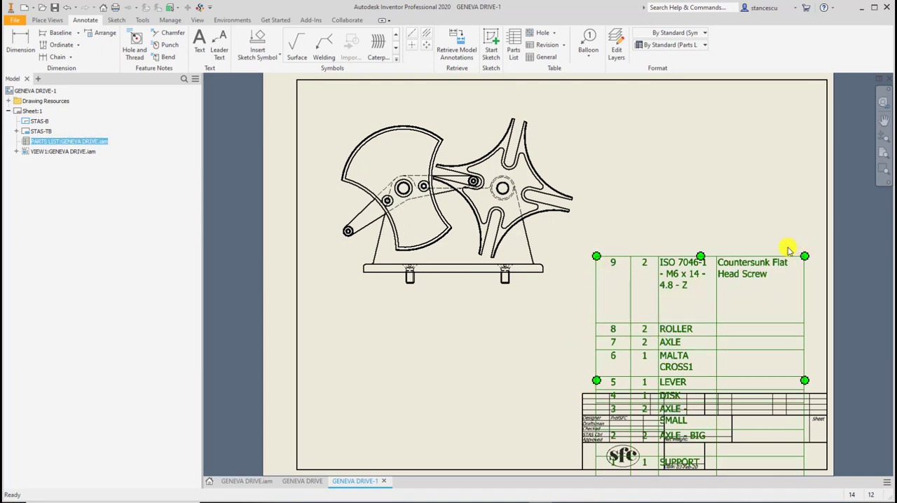
{"action": "left_click_drag", "start_coordinate": [778, 257], "coordinate": [765, 187]}
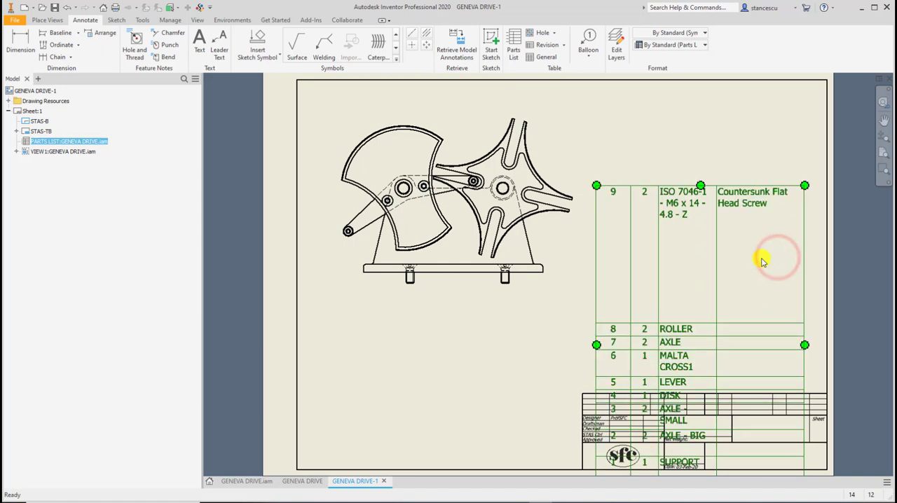
{"action": "left_click", "coordinate": [732, 147]}
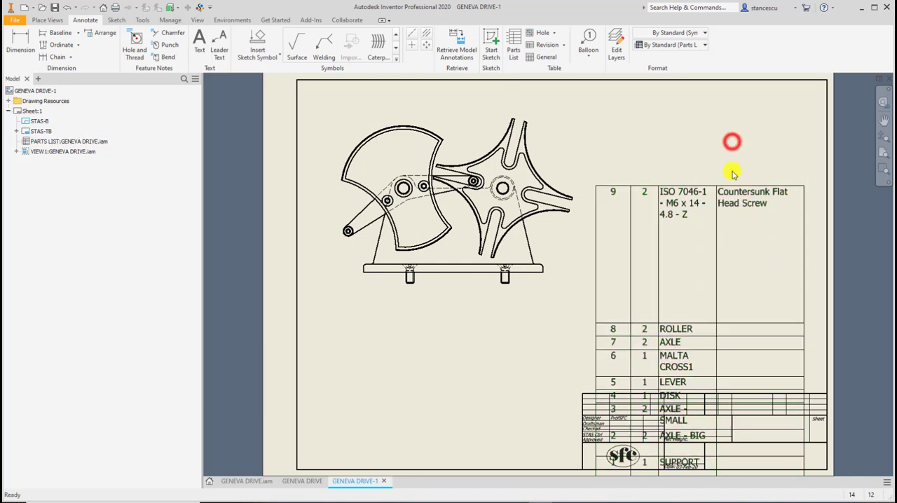
Delete the distorted parts list and place a new structured, first-level list of the base view directly on top of the title block.
{"action": "right_click", "coordinate": [740, 190]}
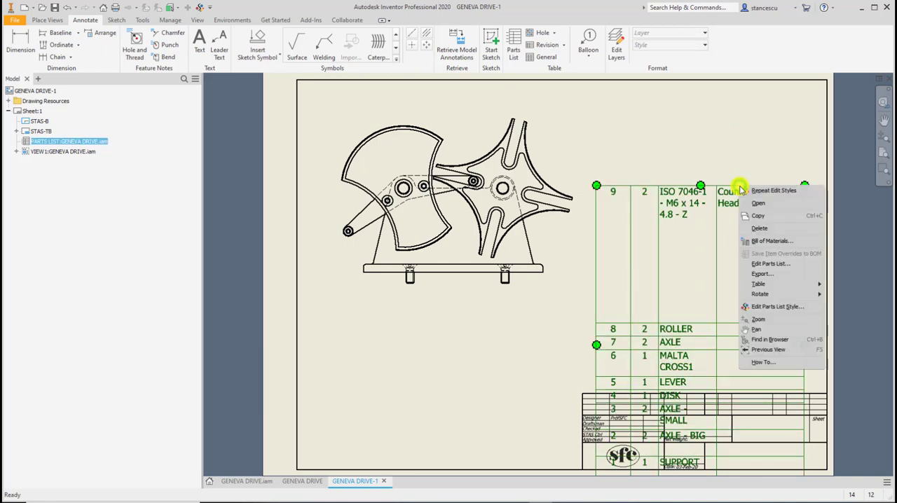
{"action": "left_click", "coordinate": [761, 230]}
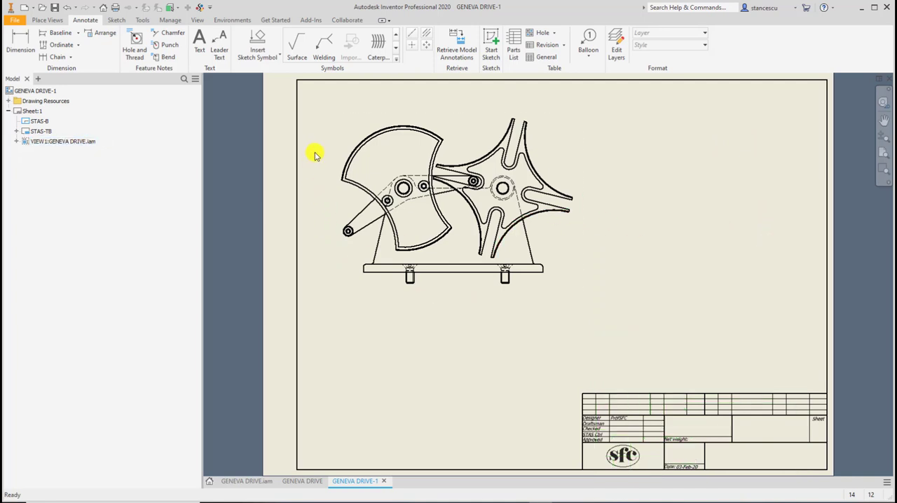
{"action": "left_click", "coordinate": [515, 38]}
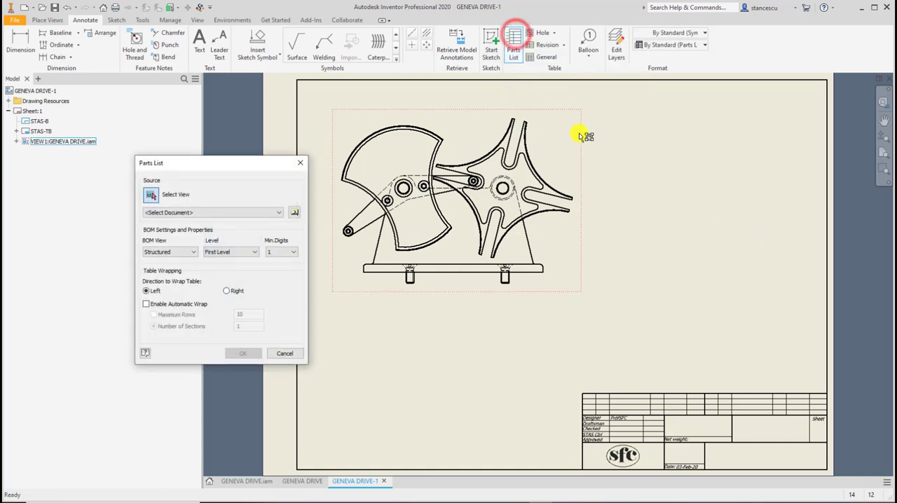
{"action": "left_click", "coordinate": [467, 119]}
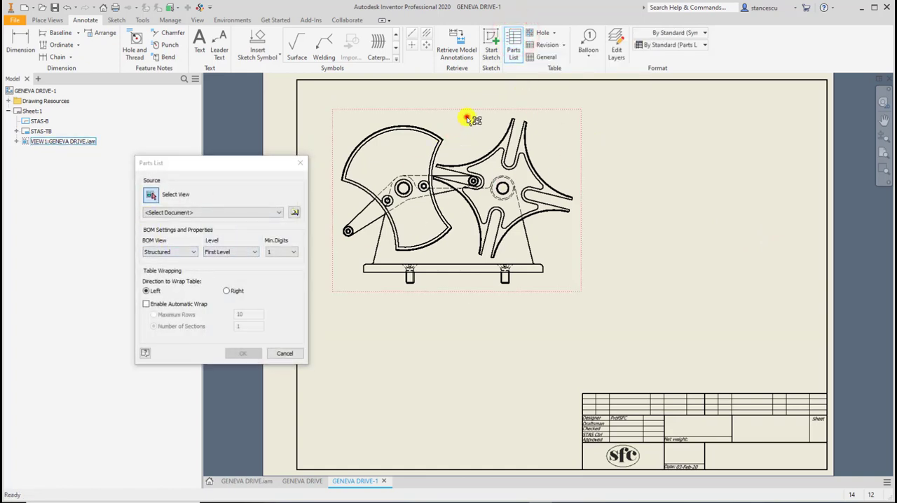
{"action": "left_click", "coordinate": [256, 353]}
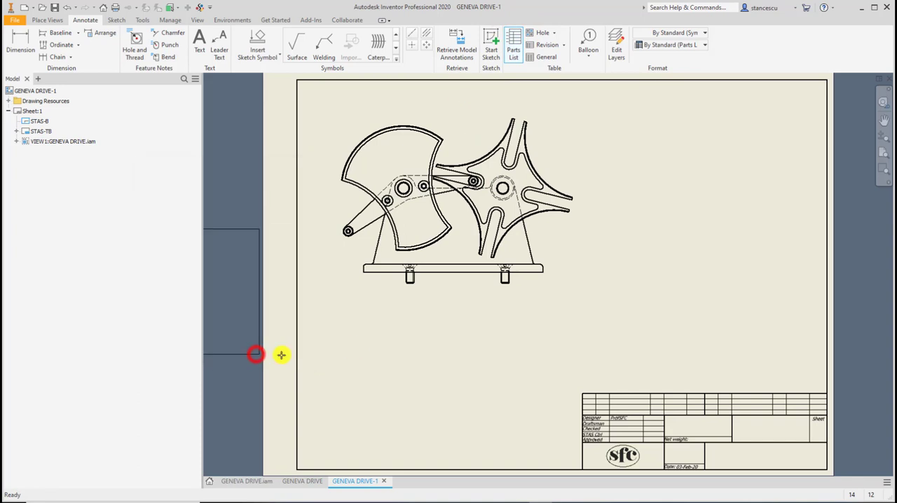
{"action": "left_click", "coordinate": [825, 390]}
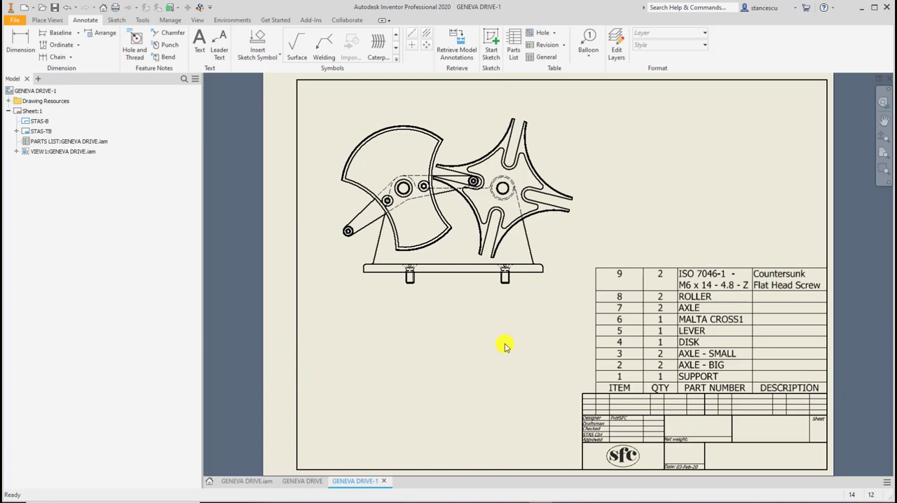
{"action": "left_click", "coordinate": [826, 299]}
{"action": "left_click", "coordinate": [559, 373]}
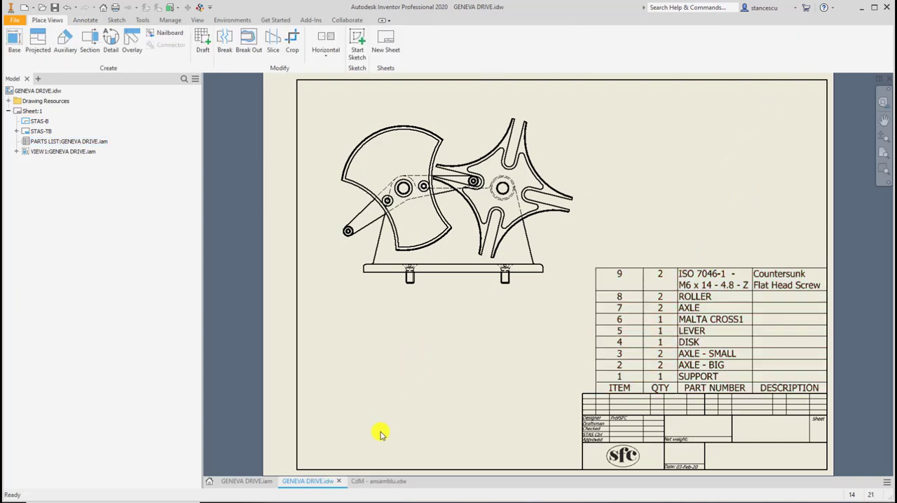
Switch to the CdM - ansamblu.idw drawing and examine the layout of its parts list above the title block.
{"action": "left_click", "coordinate": [385, 482]}
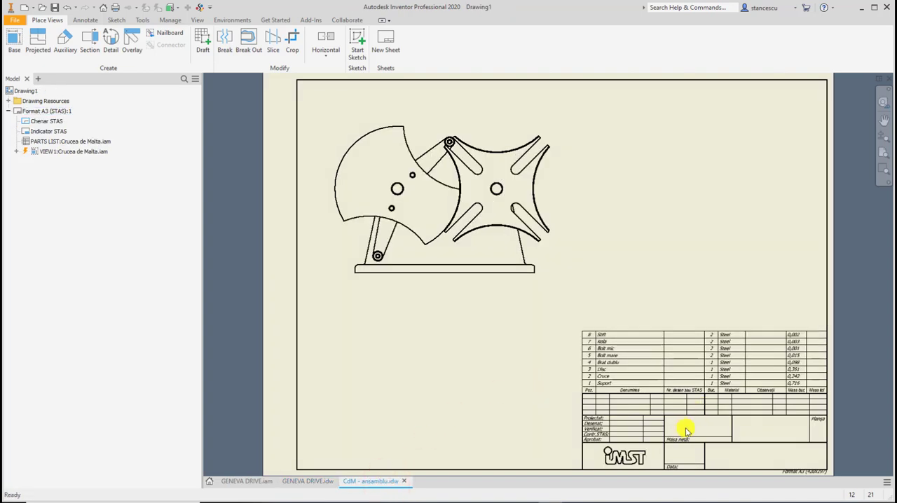
{"action": "scroll", "coordinate": [689, 429], "scroll_direction": "up", "scroll_amount": 3}
{"action": "middle_click_drag", "start_coordinate": [686, 425], "coordinate": [587, 349]}
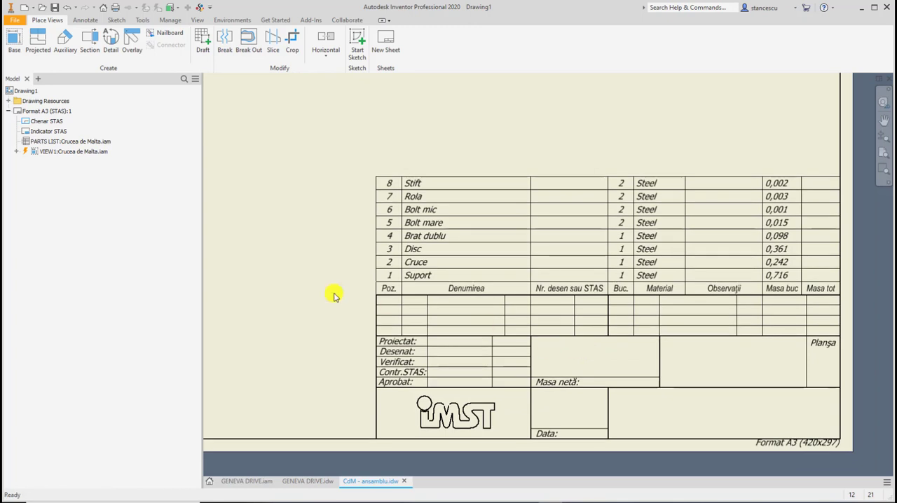
{"action": "left_click", "coordinate": [452, 284]}
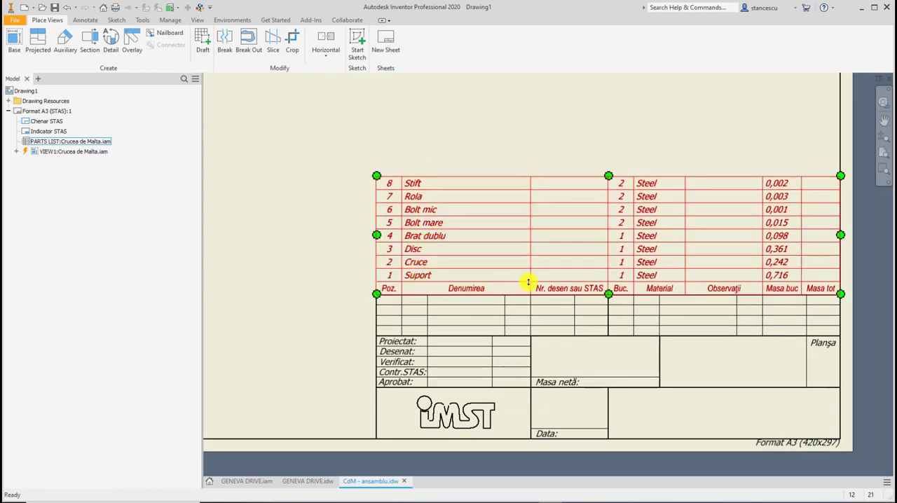
{"action": "key", "text": "Escape"}
{"action": "left_click", "coordinate": [662, 242]}
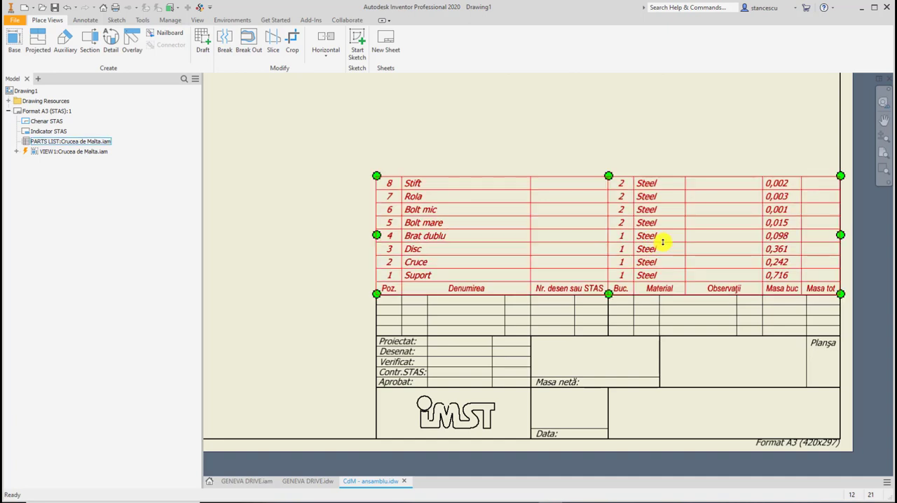
{"action": "left_click", "coordinate": [522, 160]}
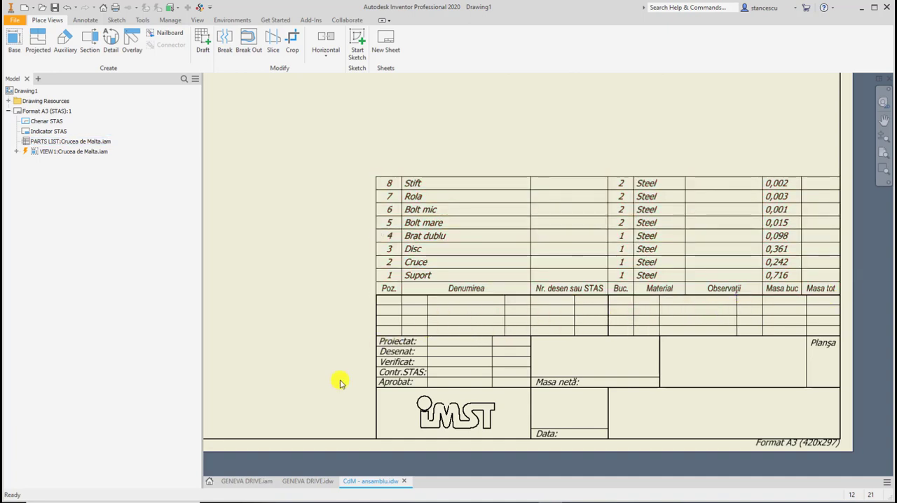
Compare the columns, width and text of the GENEVA DRIVE.idw parts list with those in CdM - ansamblu.idw.
{"action": "left_click", "coordinate": [306, 481]}
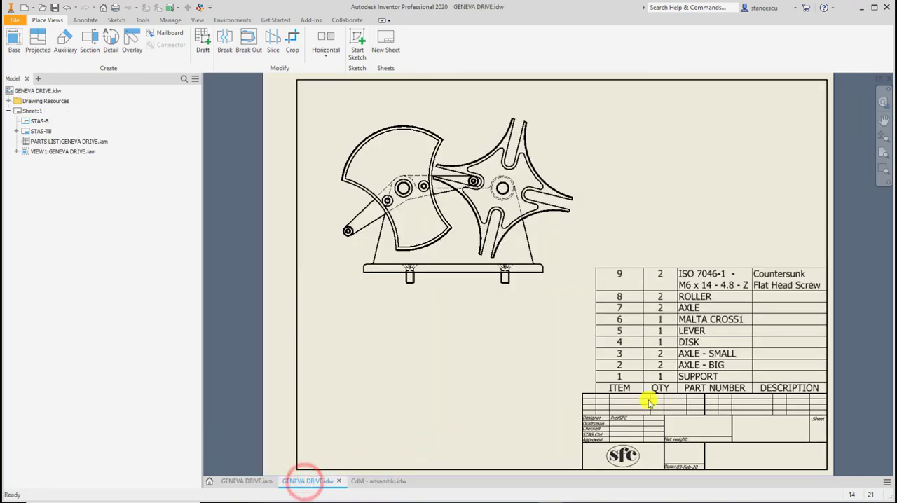
{"action": "scroll", "coordinate": [655, 404], "scroll_direction": "down", "scroll_amount": 3}
{"action": "mouse_move", "coordinate": [662, 381]}
{"action": "middle_mouse_down"}
{"action": "mouse_move", "coordinate": [516, 341]}
{"action": "mouse_move", "coordinate": [486, 321]}
{"action": "middle_mouse_up"}
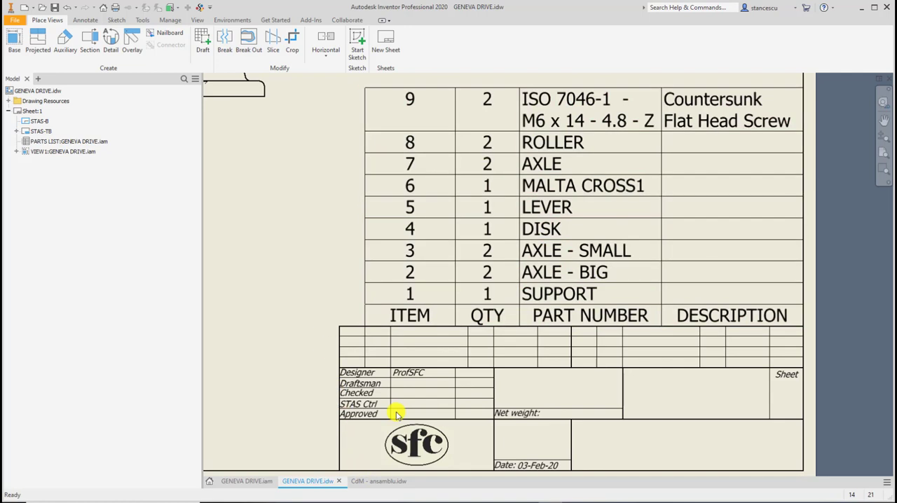
{"action": "left_click", "coordinate": [386, 481]}
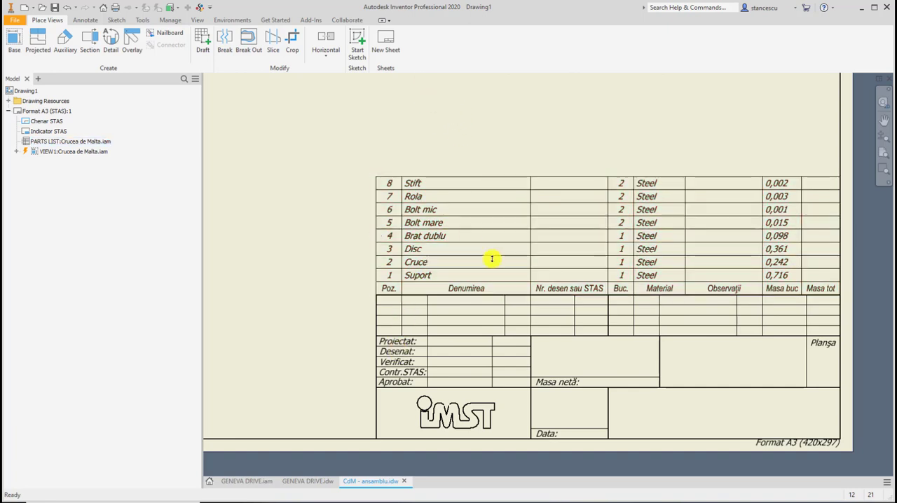
{"action": "left_click", "coordinate": [629, 209]}
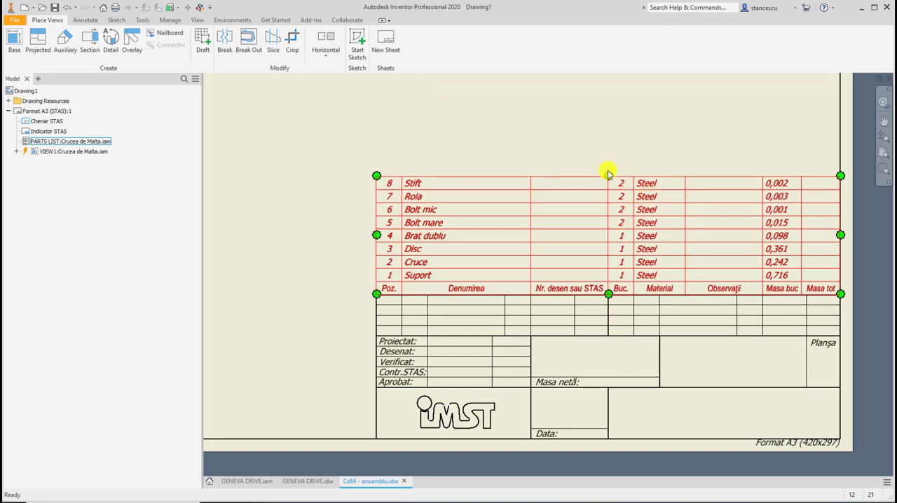
{"action": "left_click", "coordinate": [566, 153]}
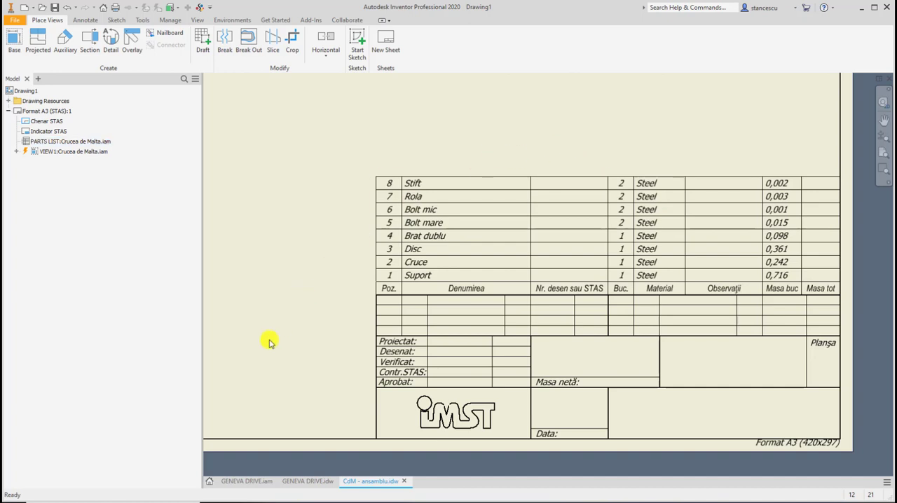
Return to GENEVA DRIVE.idw and create a local text style named SFC-Note Text based on Note Text (ISO).
{"action": "left_click", "coordinate": [311, 481]}
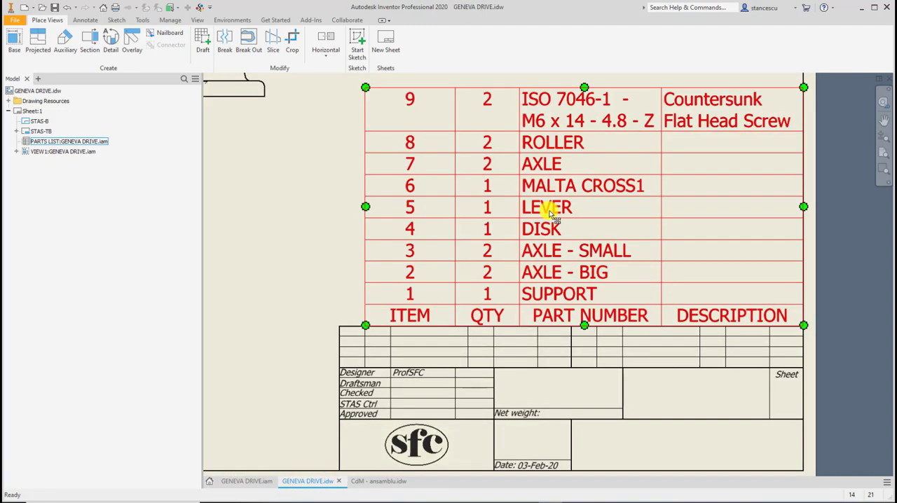
{"action": "left_click", "coordinate": [201, 9]}
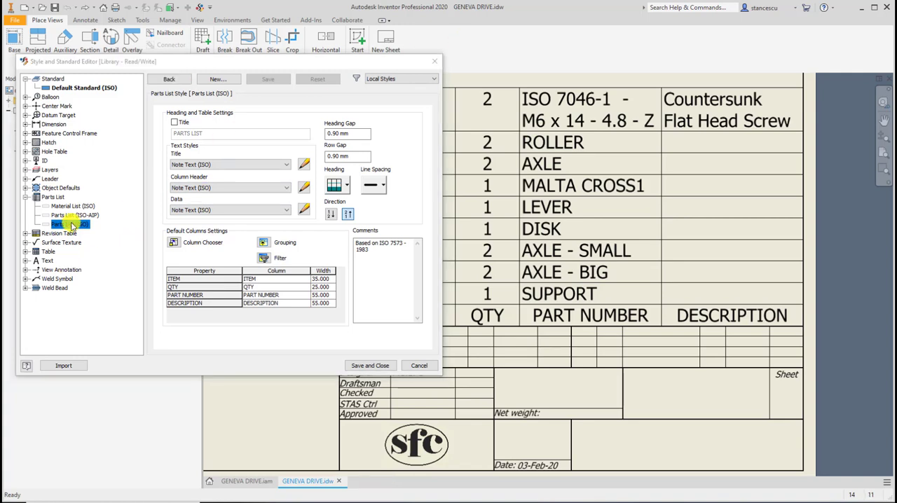
{"action": "left_click", "coordinate": [25, 260]}
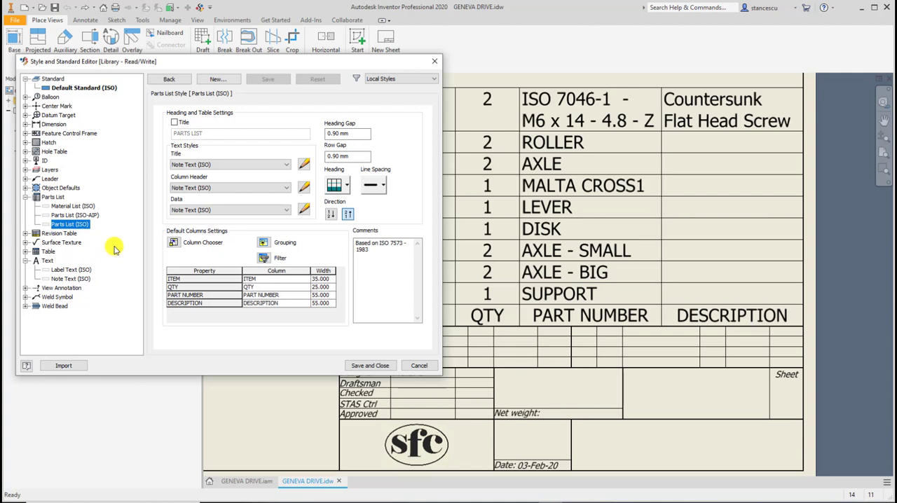
{"action": "left_click", "coordinate": [62, 278]}
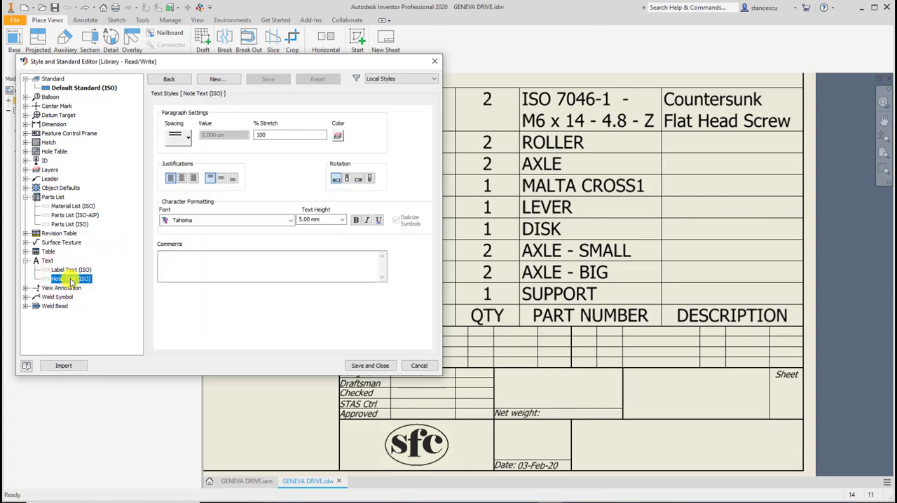
{"action": "right_click", "coordinate": [71, 279]}
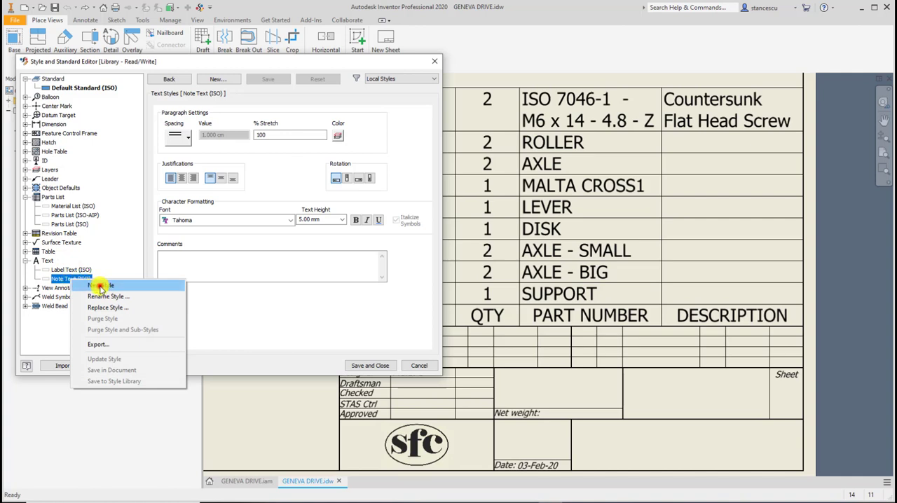
{"action": "left_click", "coordinate": [99, 285]}
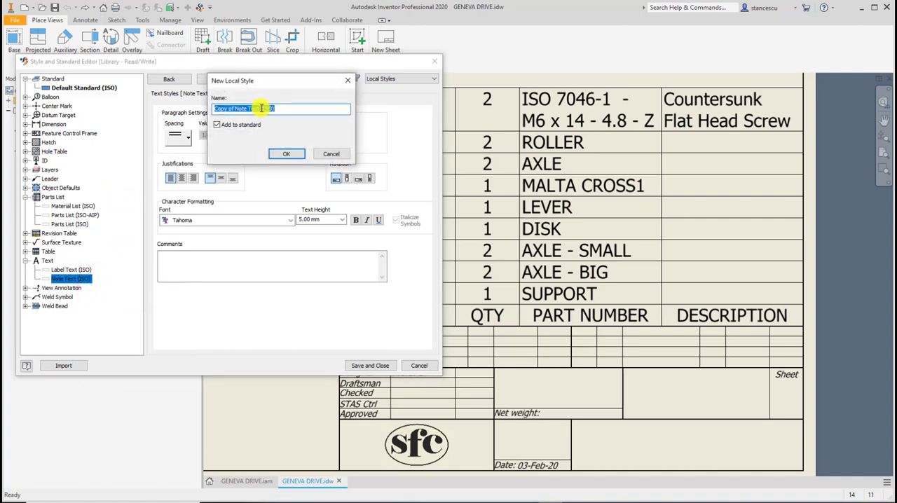
{"action": "type", "text": "S"}
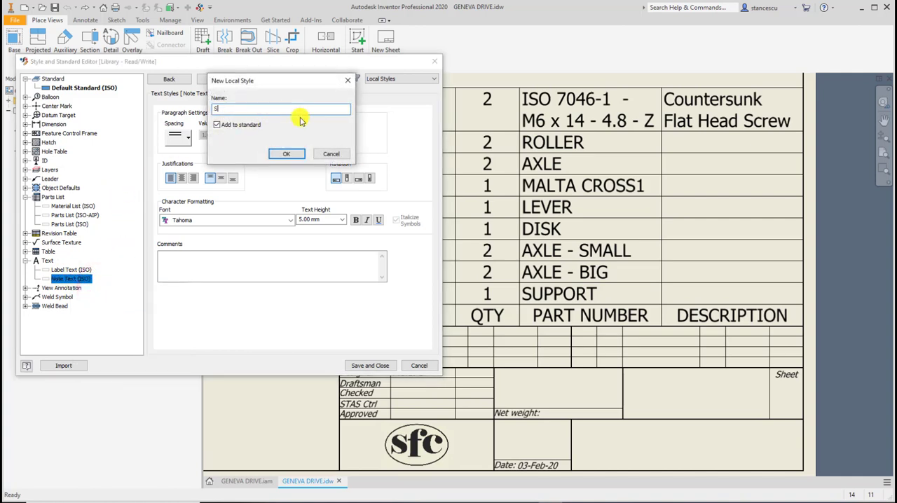
{"action": "type", "text": "FC-Note Text"}
{"action": "left_click", "coordinate": [291, 154]}
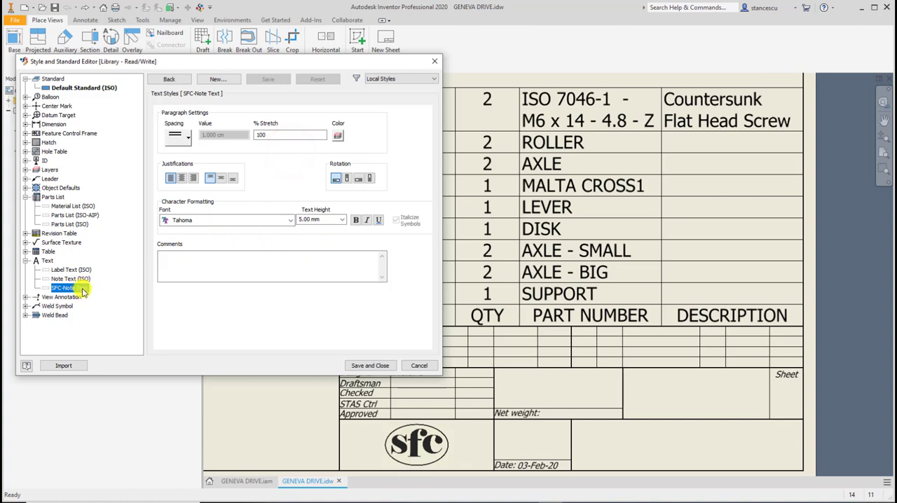
Set the SFC-Note Text style to a 2.50 mm text height and italic, saving the edits while switching to Parts List (ISO).
{"action": "left_click", "coordinate": [342, 220]}
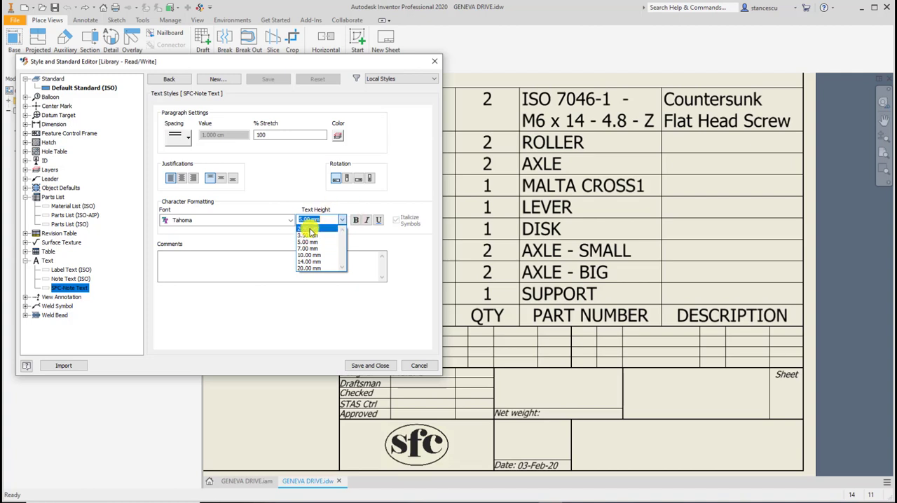
{"action": "left_click", "coordinate": [309, 229]}
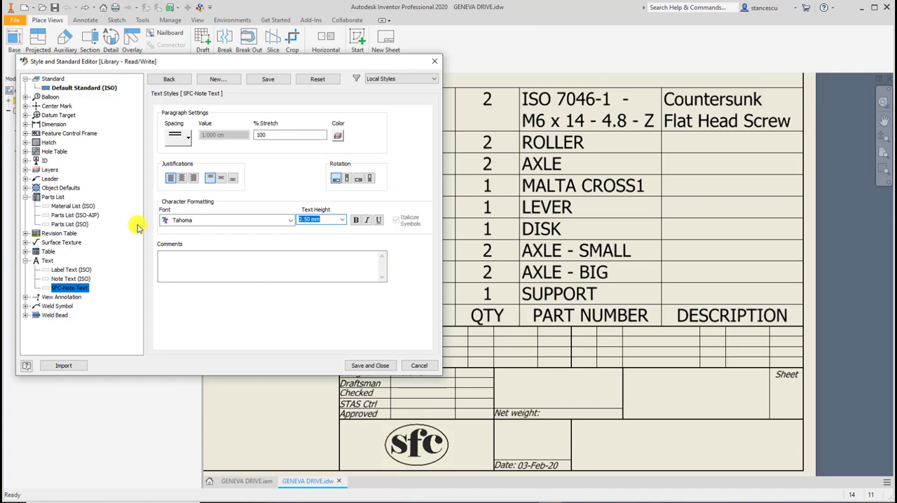
{"action": "left_click", "coordinate": [366, 220]}
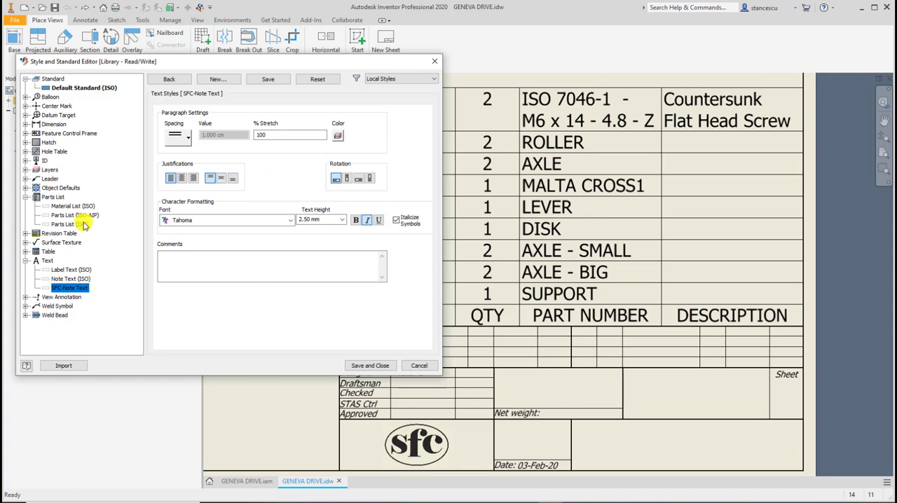
{"action": "left_click", "coordinate": [65, 224]}
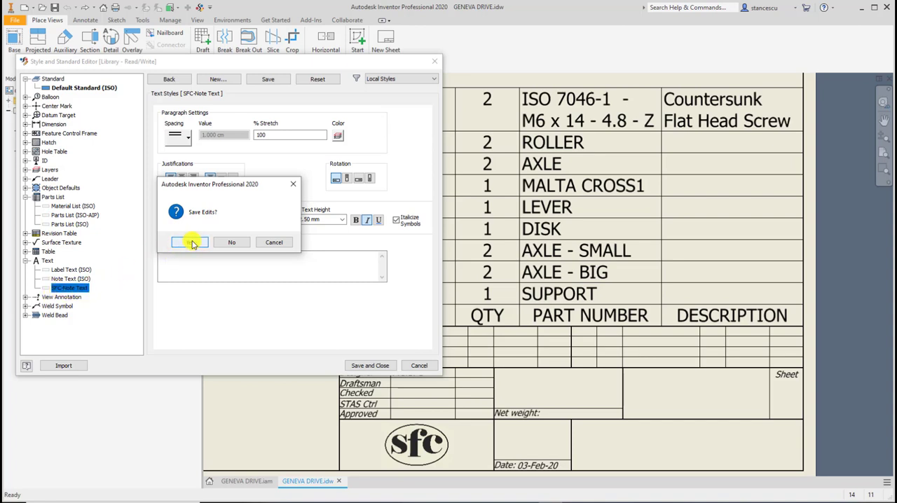
{"action": "left_click", "coordinate": [191, 243]}
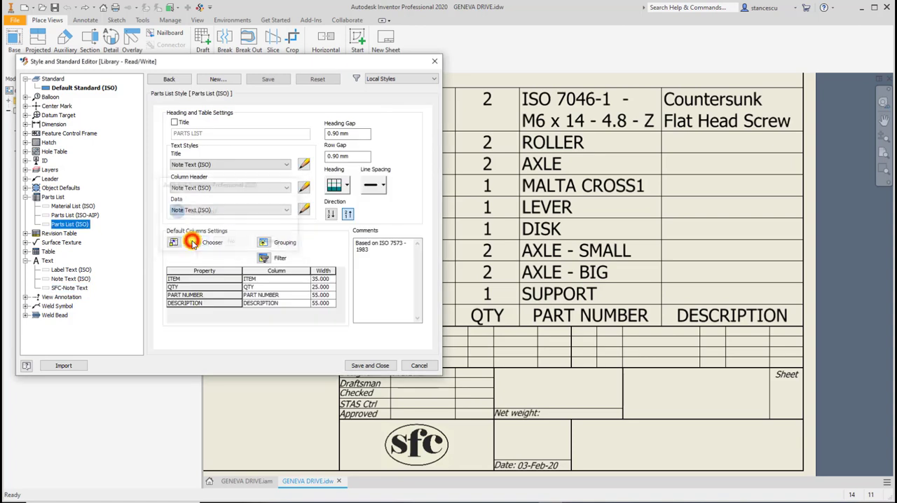
Assign SFC-Note Text to the column header and data text of the Parts List (ISO) style and save the style edits.
{"action": "left_click", "coordinate": [274, 191]}
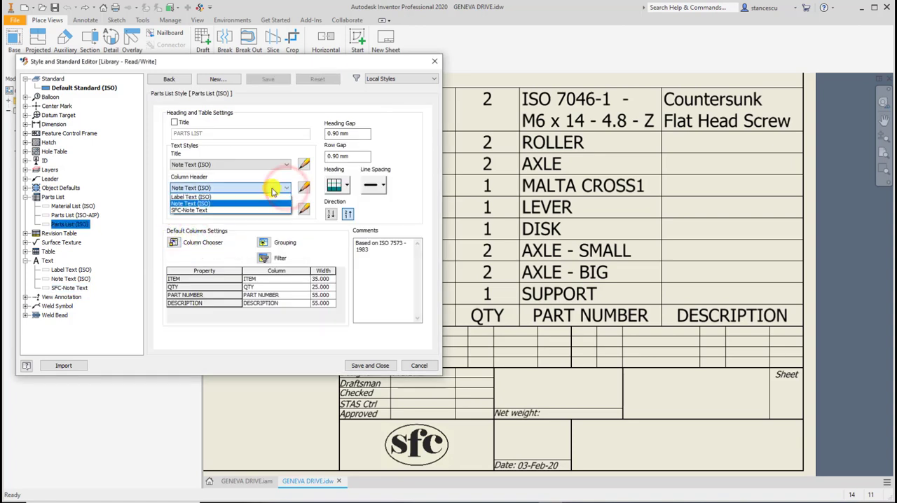
{"action": "left_click", "coordinate": [200, 209]}
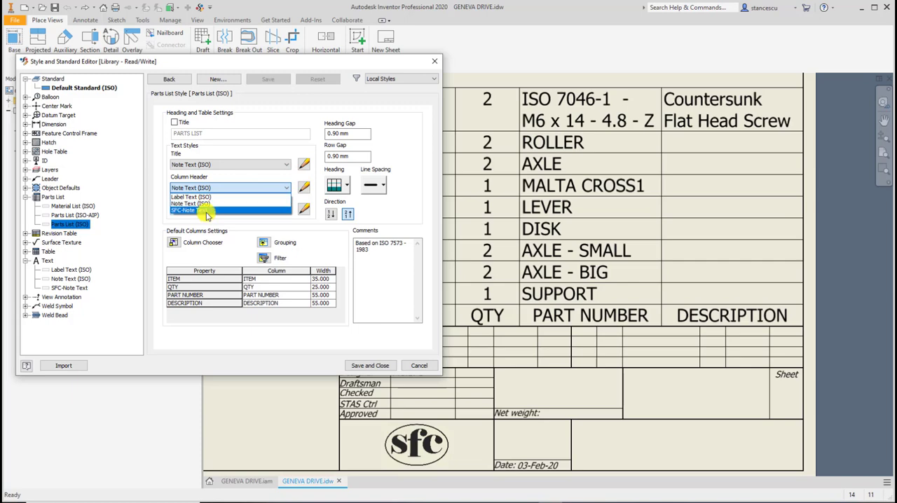
{"action": "left_click", "coordinate": [285, 210]}
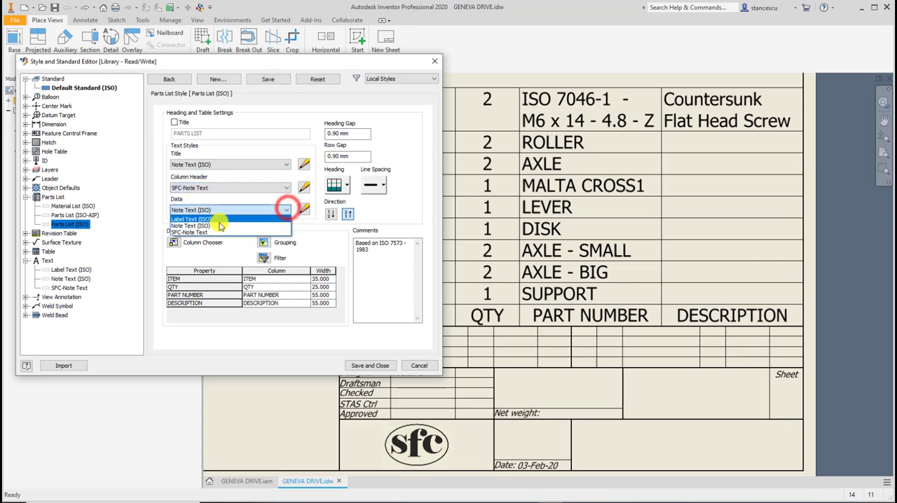
{"action": "left_click", "coordinate": [216, 231]}
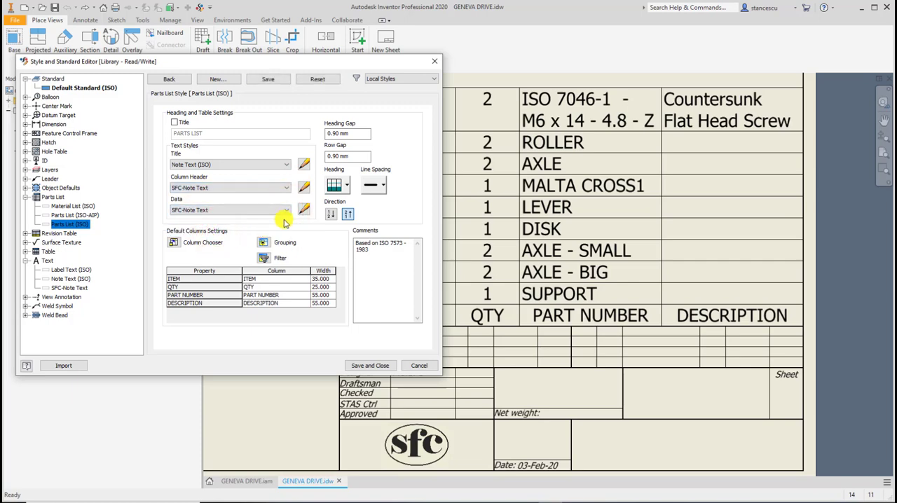
{"action": "left_click", "coordinate": [269, 79]}
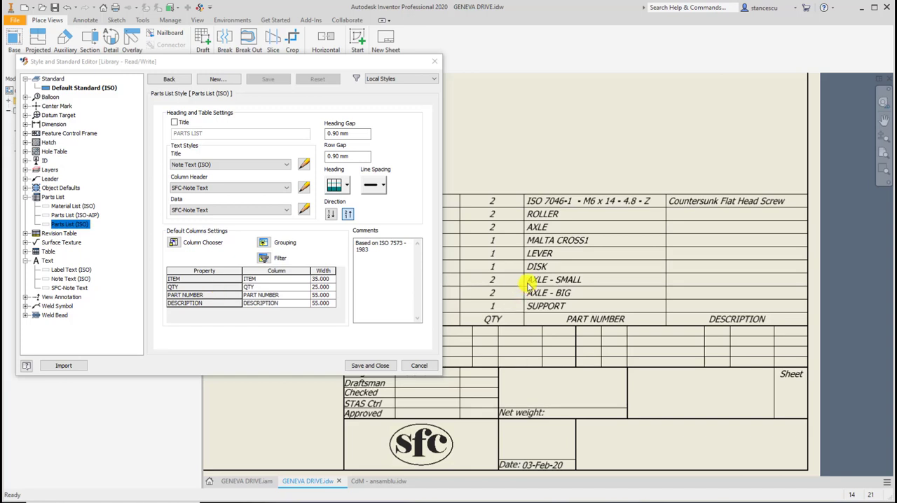
Define two new parts list properties named Drawing No. and Total Mass in the style's column chooser.
{"action": "left_click", "coordinate": [175, 245]}
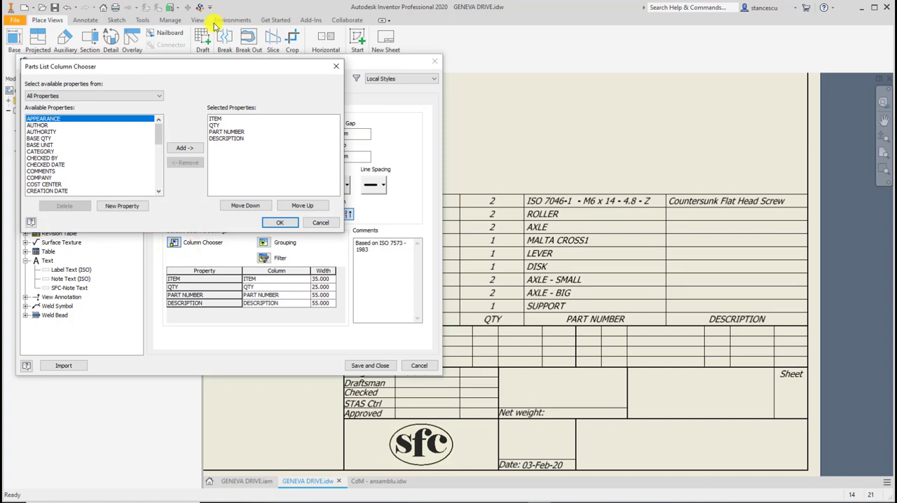
{"action": "left_click_drag", "start_coordinate": [210, 72], "coordinate": [272, 88]}
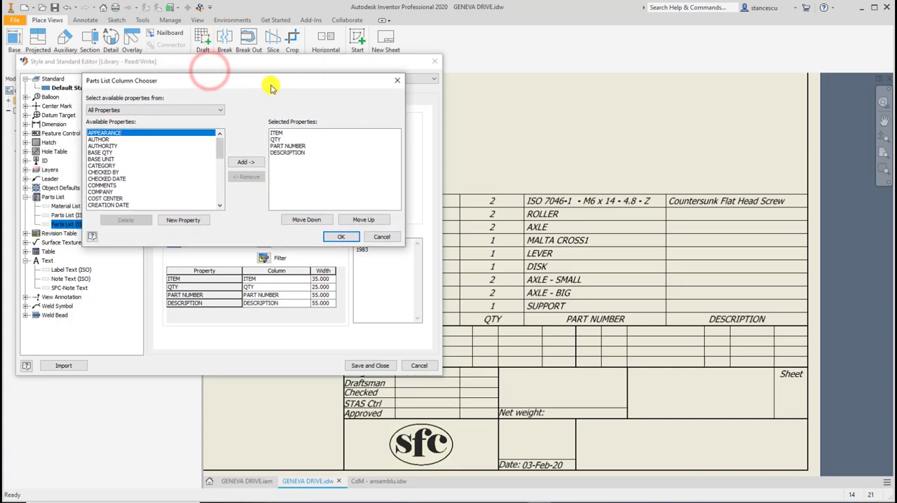
{"action": "mouse_move", "coordinate": [220, 151]}
{"action": "left_mouse_down"}
{"action": "mouse_move", "coordinate": [224, 194]}
{"action": "mouse_move", "coordinate": [219, 145]}
{"action": "left_mouse_up"}
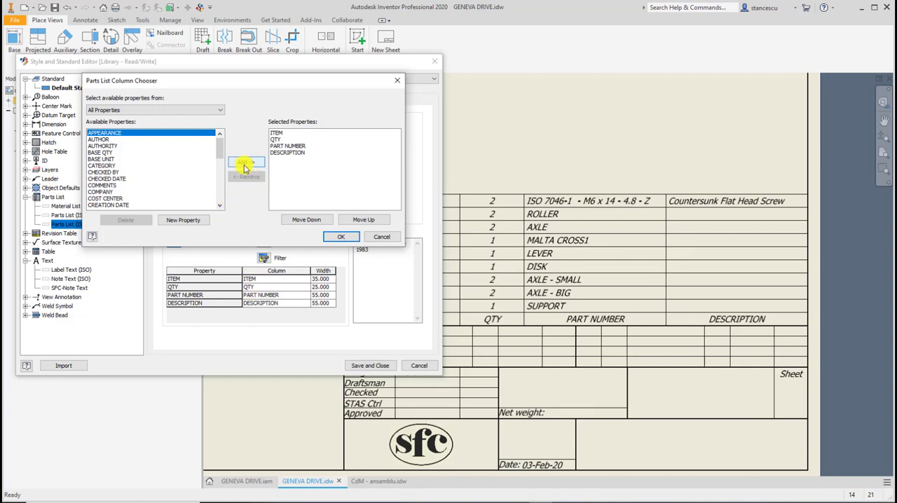
{"action": "left_click", "coordinate": [198, 221]}
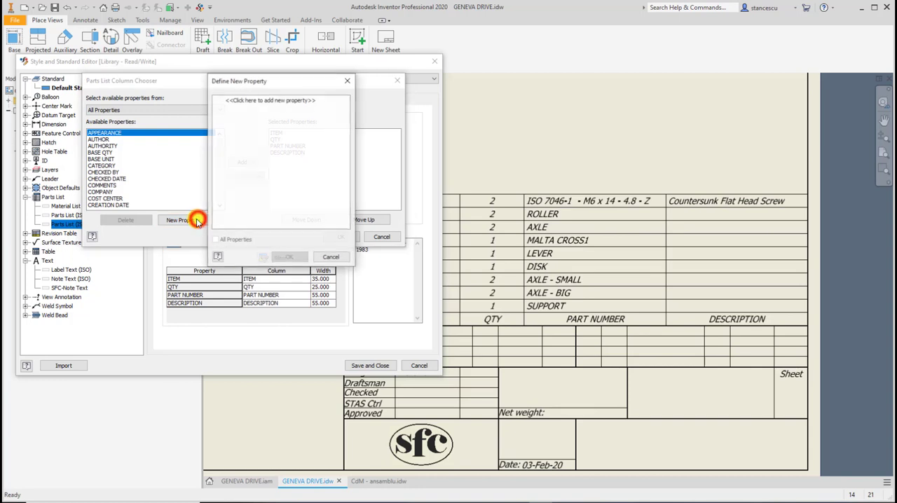
{"action": "left_click", "coordinate": [258, 101]}
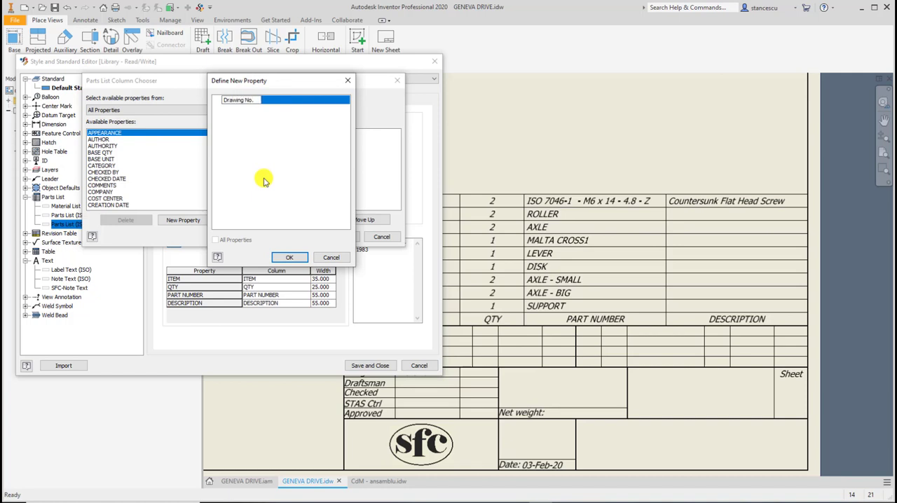
{"action": "left_click", "coordinate": [293, 98]}
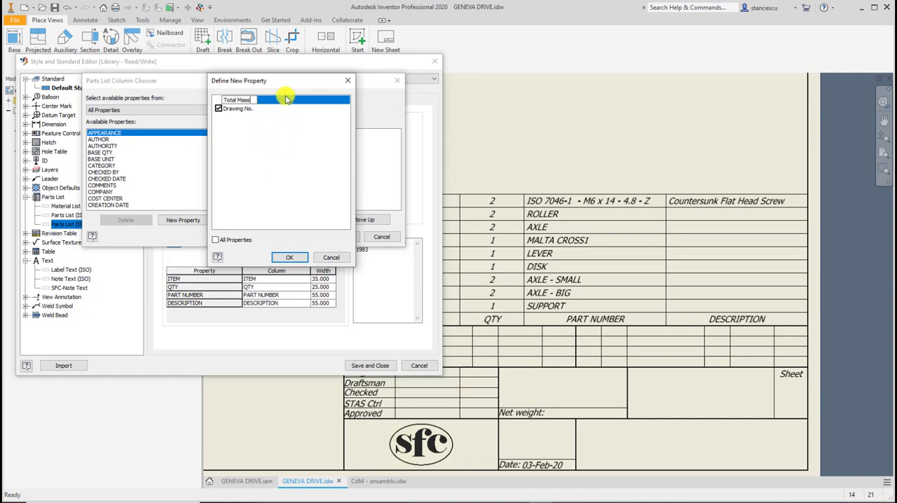
{"action": "left_click", "coordinate": [286, 98]}
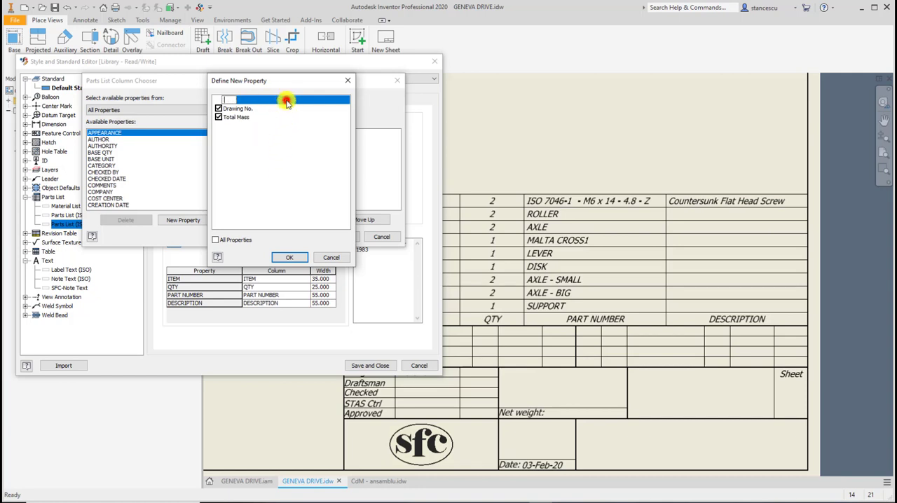
{"action": "left_click", "coordinate": [284, 259]}
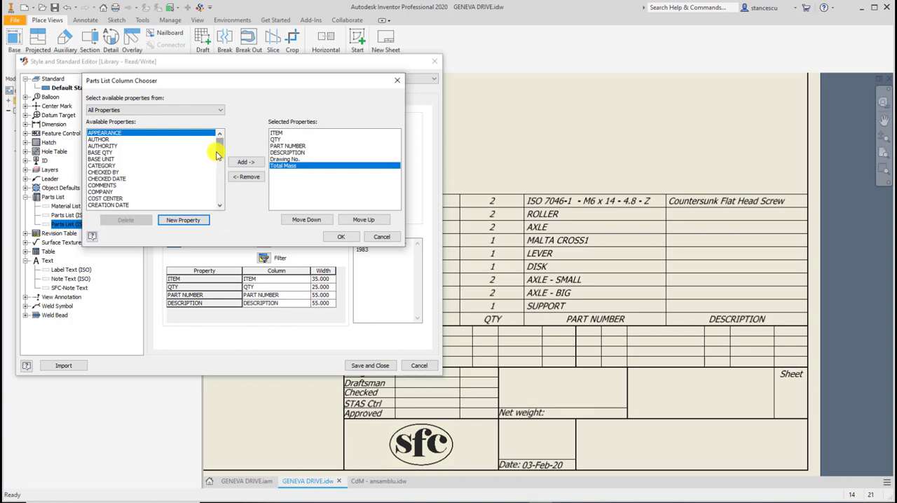
Add the MASS and MATERIAL properties to the selected parts list columns.
{"action": "left_click_drag", "start_coordinate": [220, 154], "coordinate": [222, 177]}
{"action": "left_click", "coordinate": [98, 185]}
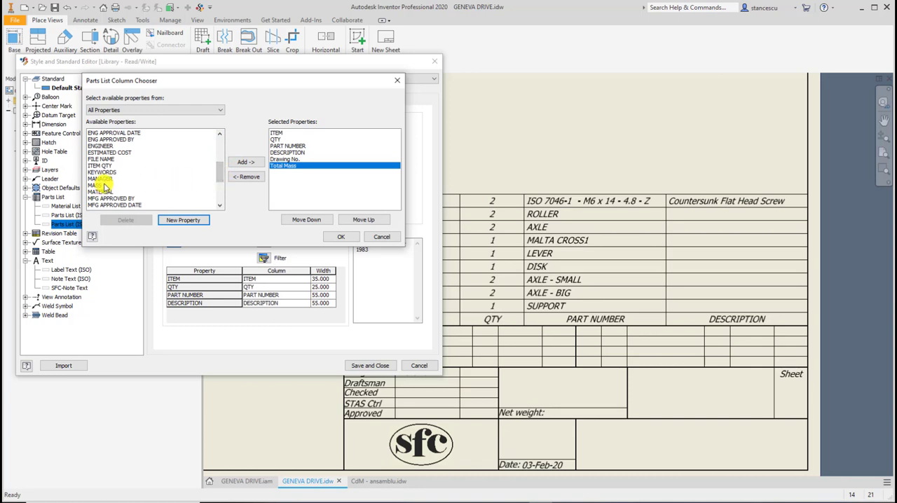
{"action": "left_click", "coordinate": [100, 185]}
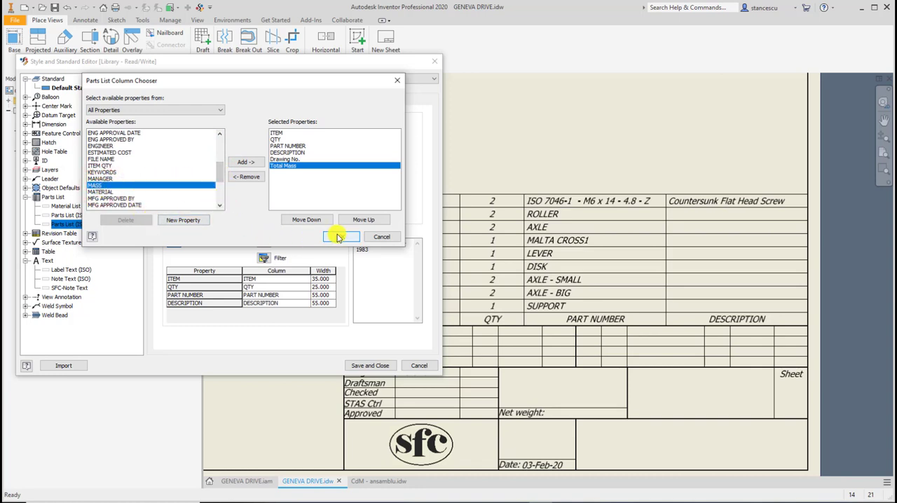
{"action": "left_click", "coordinate": [245, 162]}
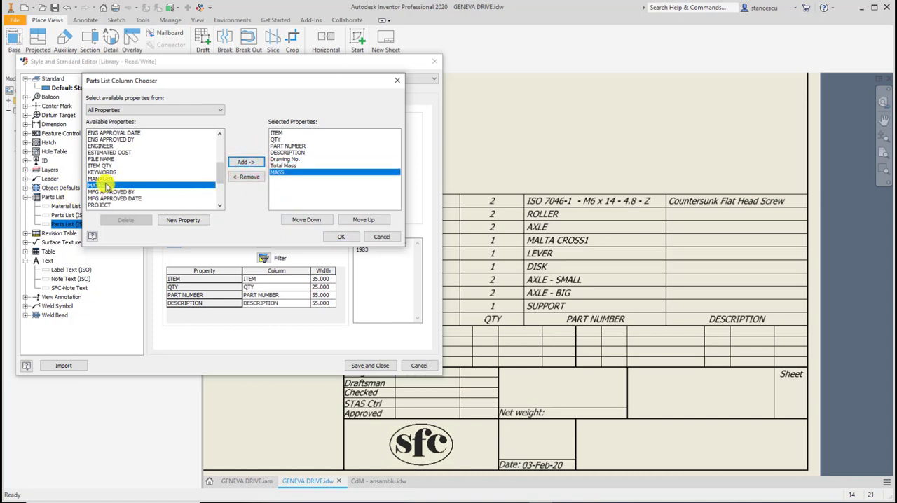
{"action": "left_click", "coordinate": [243, 163]}
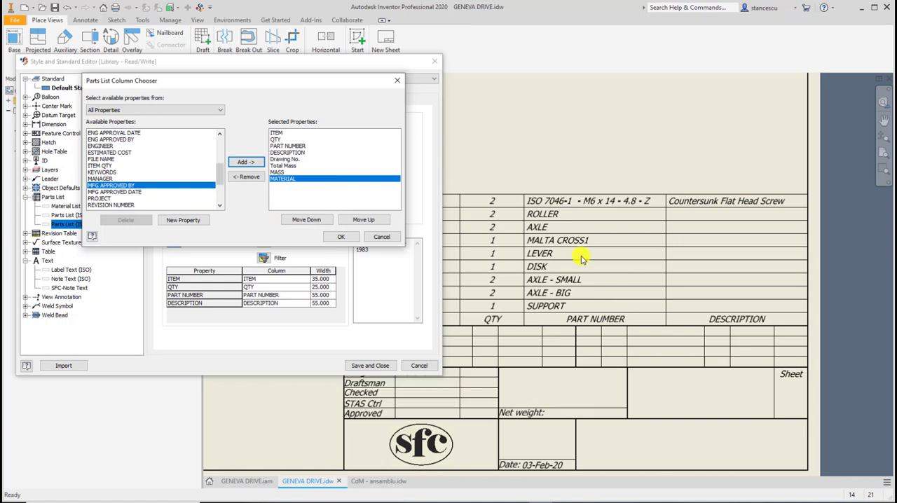
Reorder the selected properties so PART NUMBER and Drawing No. come directly after ITEM, ahead of QTY.
{"action": "left_click", "coordinate": [279, 133]}
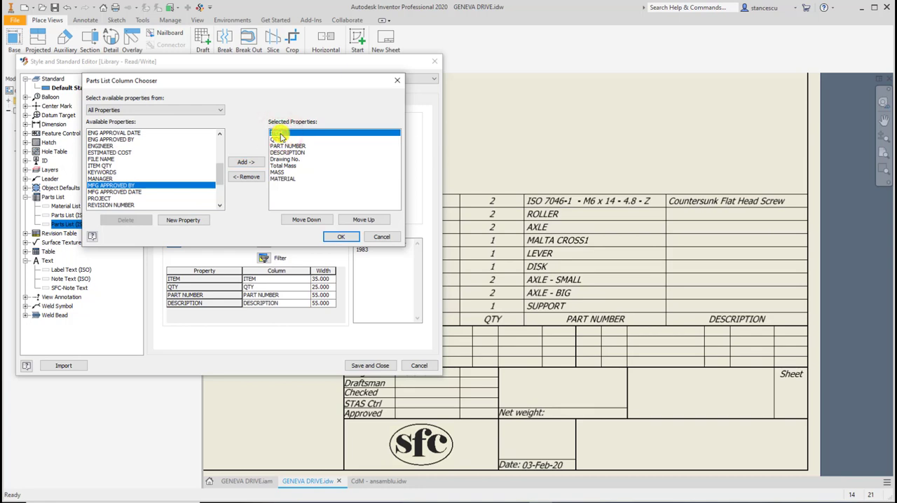
{"action": "left_click", "coordinate": [287, 145]}
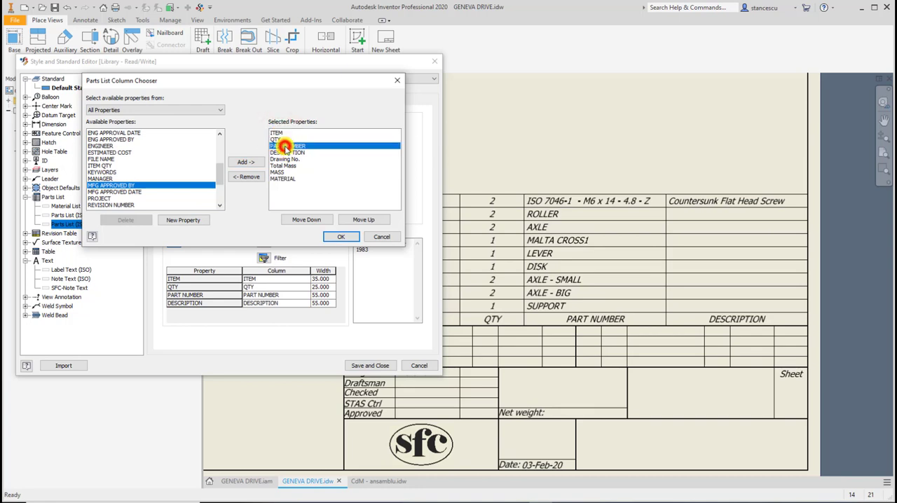
{"action": "left_click", "coordinate": [356, 222]}
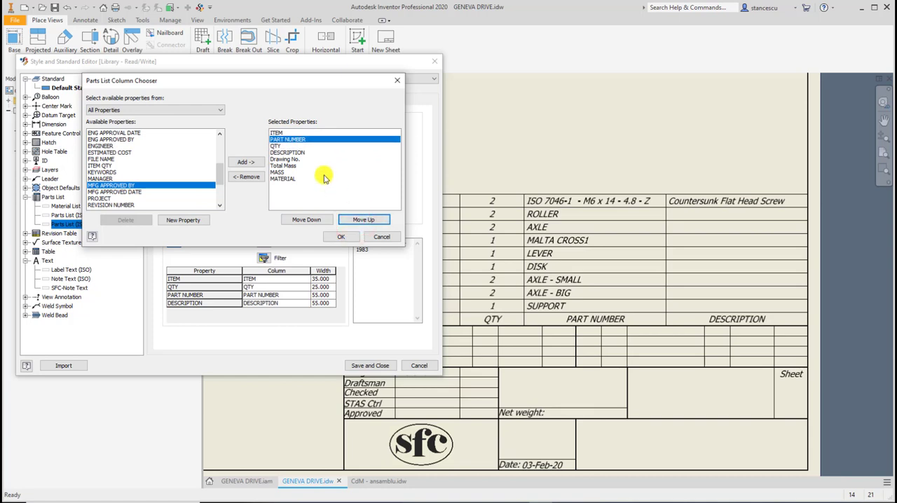
{"action": "left_click", "coordinate": [284, 160]}
{"action": "left_click", "coordinate": [355, 219]}
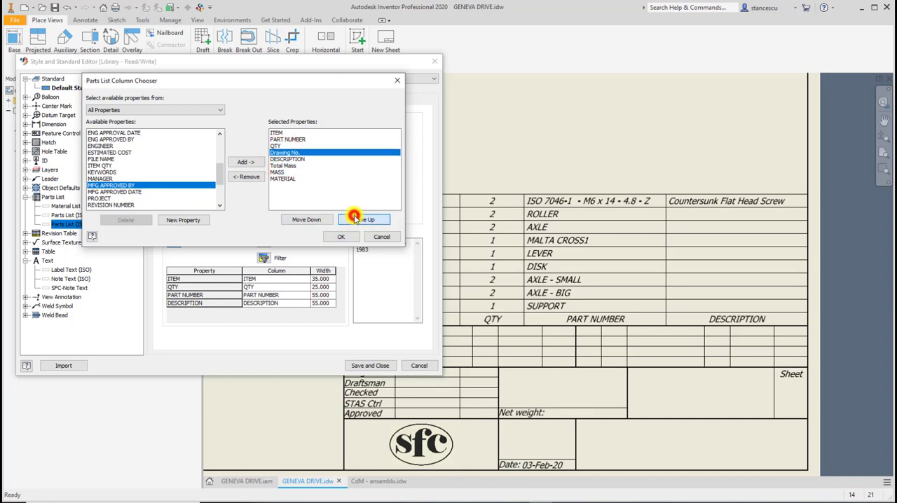
{"action": "left_click", "coordinate": [355, 218]}
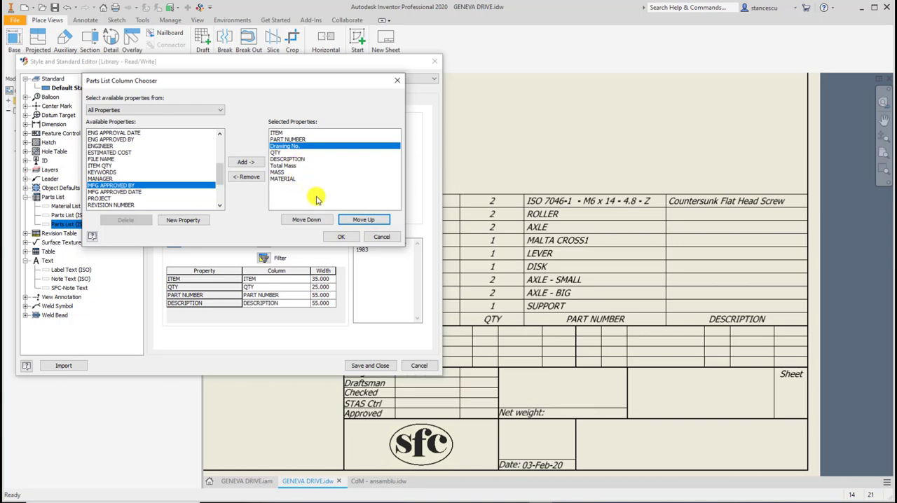
Place MATERIAL directly after QTY and Total Mass after MASS, and apply the column selection.
{"action": "left_click", "coordinate": [294, 178]}
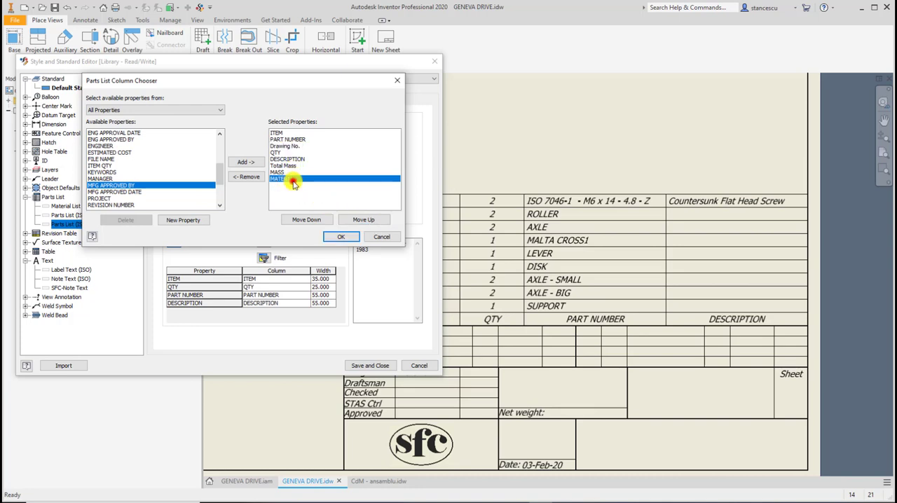
{"action": "left_click", "coordinate": [356, 218]}
{"action": "left_click", "coordinate": [357, 220]}
{"action": "left_click", "coordinate": [356, 220]}
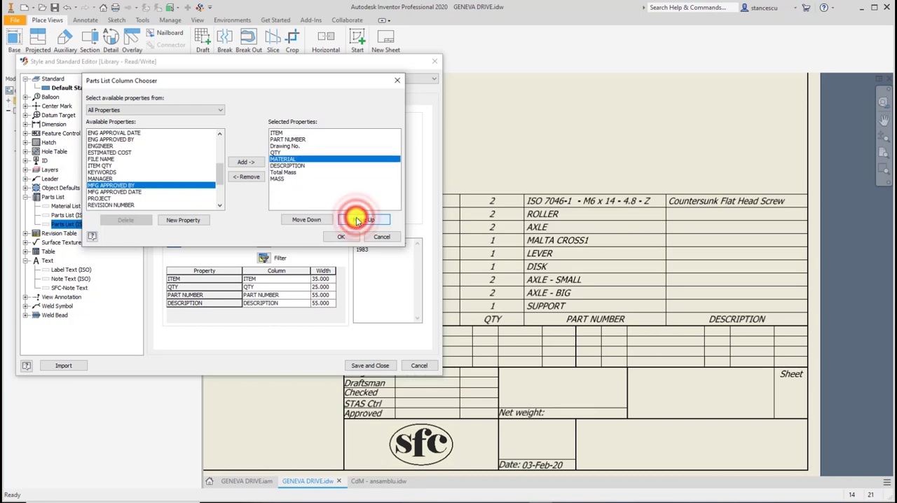
{"action": "left_click", "coordinate": [285, 173]}
{"action": "left_click", "coordinate": [311, 221]}
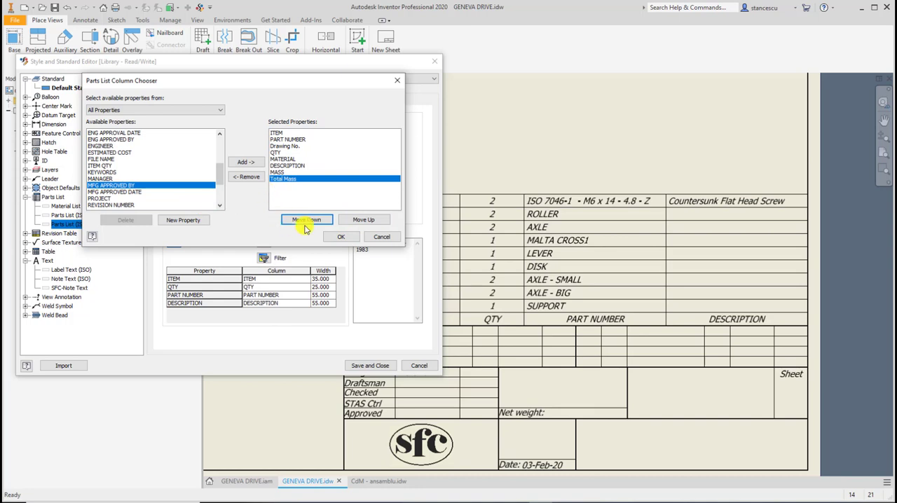
{"action": "left_click", "coordinate": [339, 238]}
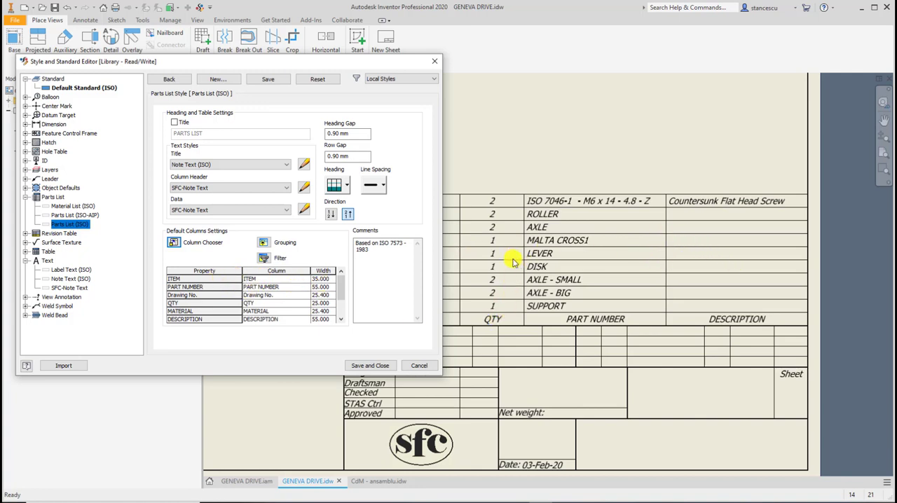
Set the default column widths to 10 for ITEM, 50 for PART NUMBER and 30 for Drawing No.
{"action": "double_click", "coordinate": [330, 280]}
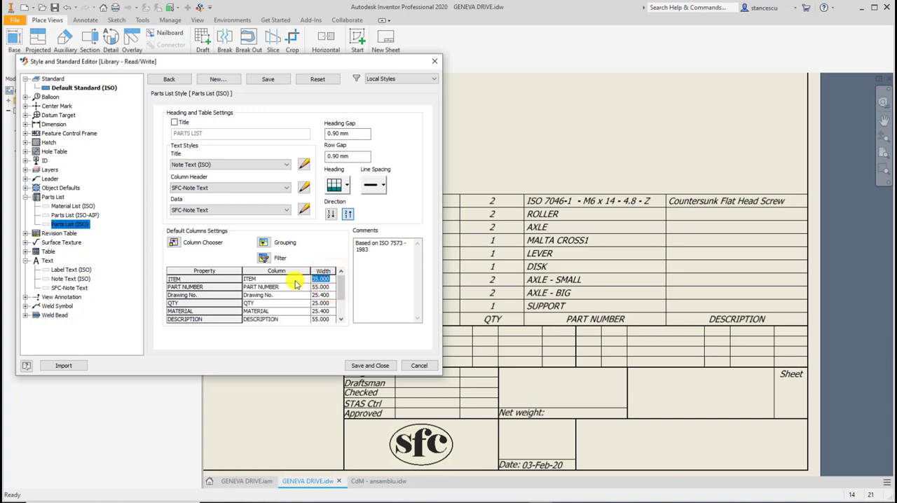
{"action": "type", "text": "10"}
{"action": "key", "text": "Down"}
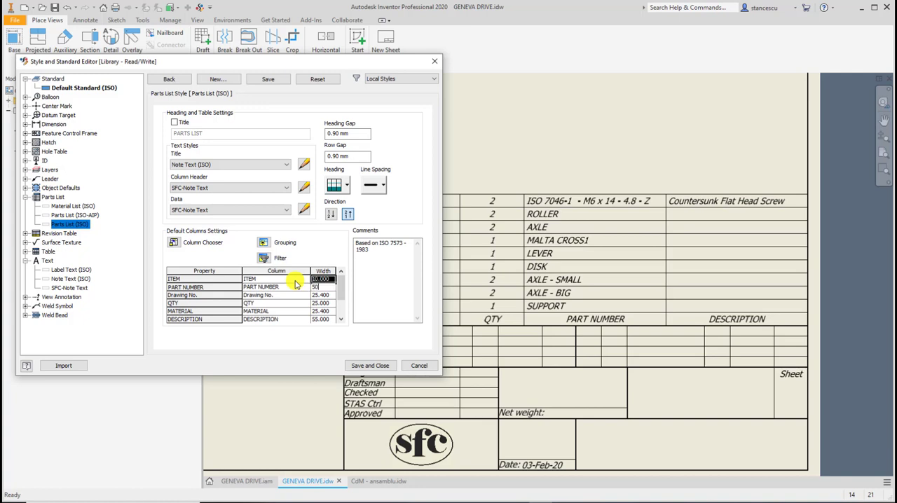
{"action": "key", "text": "Down"}
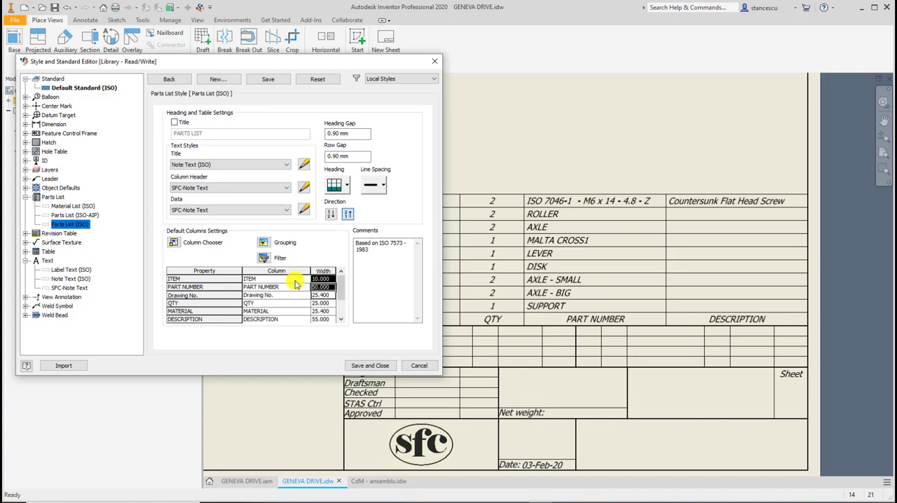
{"action": "key", "text": "Down"}
{"action": "type", "text": "30"}
{"action": "key", "text": "Down"}
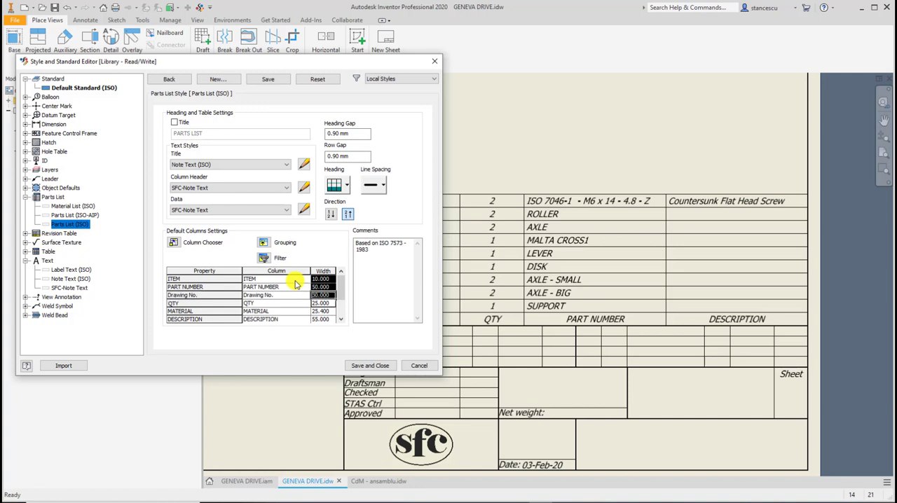
Set the default column widths to 10 for QTY, 20 for MATERIAL and 30 for DESCRIPTION.
{"action": "key", "text": "Down"}
{"action": "type", "text": "1"}
{"action": "key", "text": "Return"}
{"action": "key", "text": "Down"}
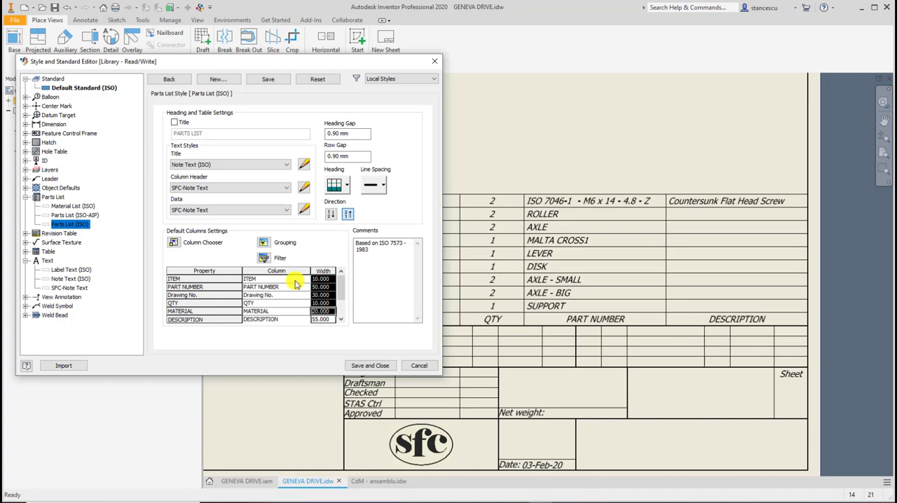
{"action": "key", "text": "Down"}
{"action": "type", "text": "30"}
{"action": "key", "text": "Return"}
Set the default widths of the MASS and Total Mass columns to 15 each.
{"action": "type", "text": "15"}
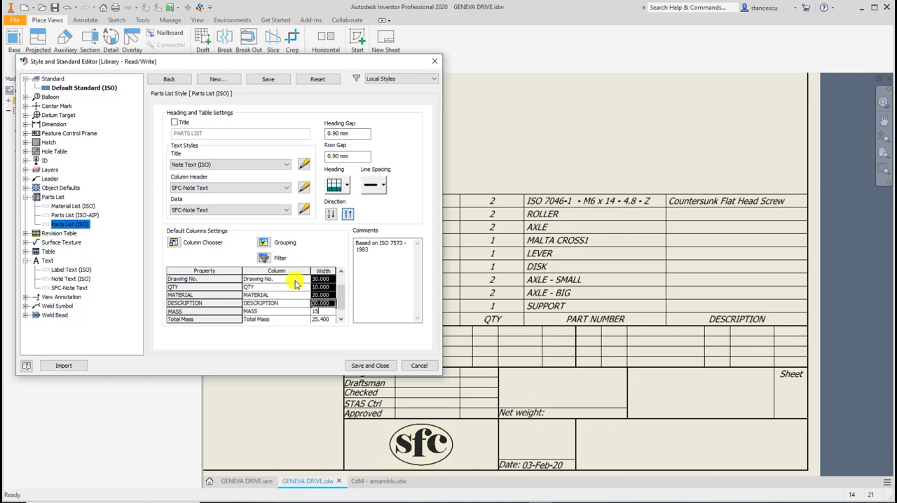
{"action": "key", "text": "Return"}
{"action": "type", "text": "1"}
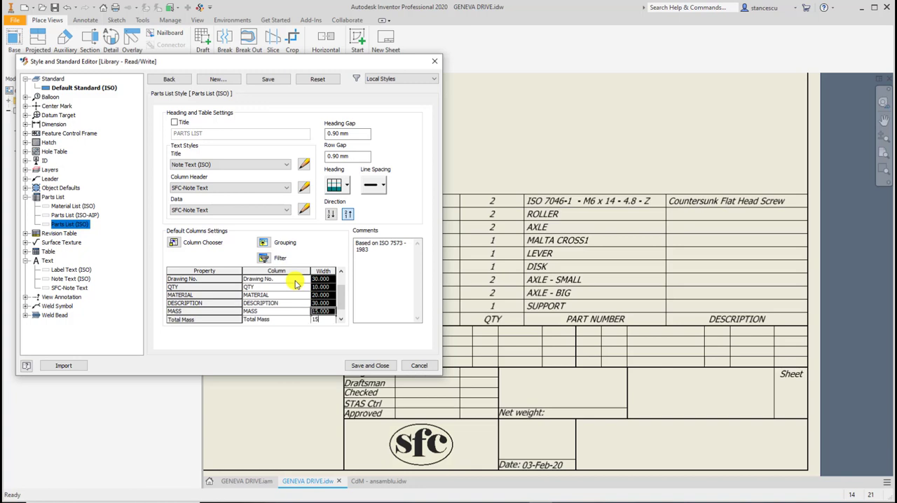
{"action": "type", "text": "5"}
{"action": "key", "text": "Return"}
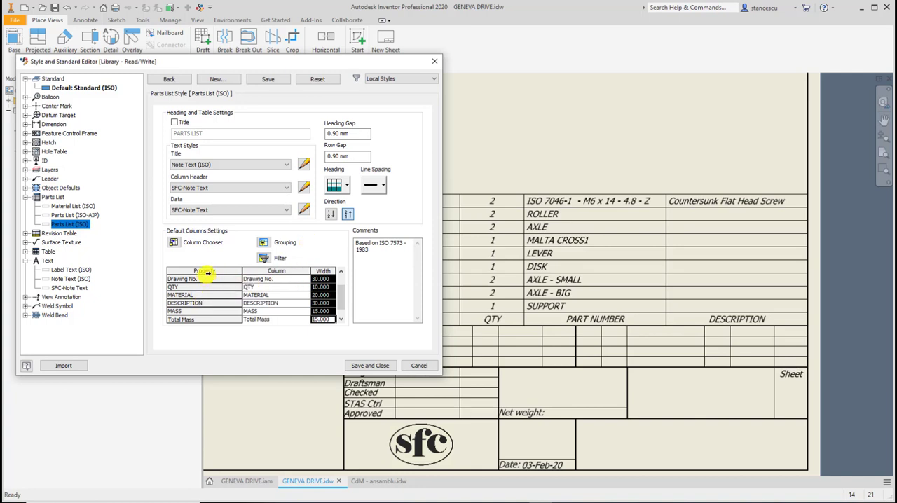
Rename the MATERIAL, DESCRIPTION and MASS column headings in the parts list style as Material, Description and Mass.
{"action": "left_click", "coordinate": [274, 295]}
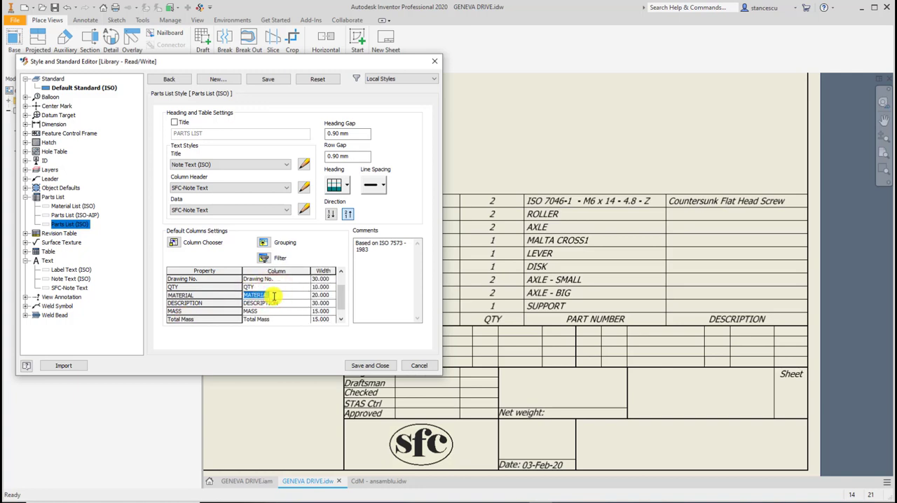
{"action": "type", "text": "Material"}
{"action": "left_click", "coordinate": [277, 302]}
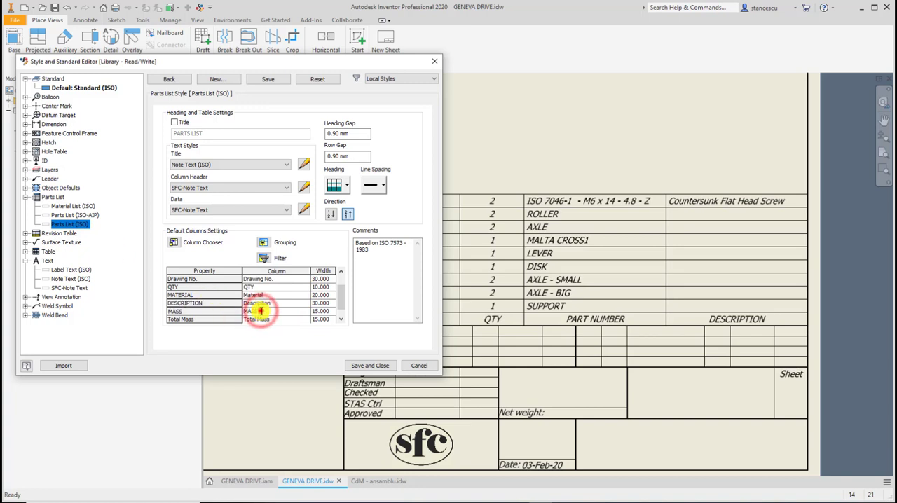
{"action": "left_click", "coordinate": [259, 312]}
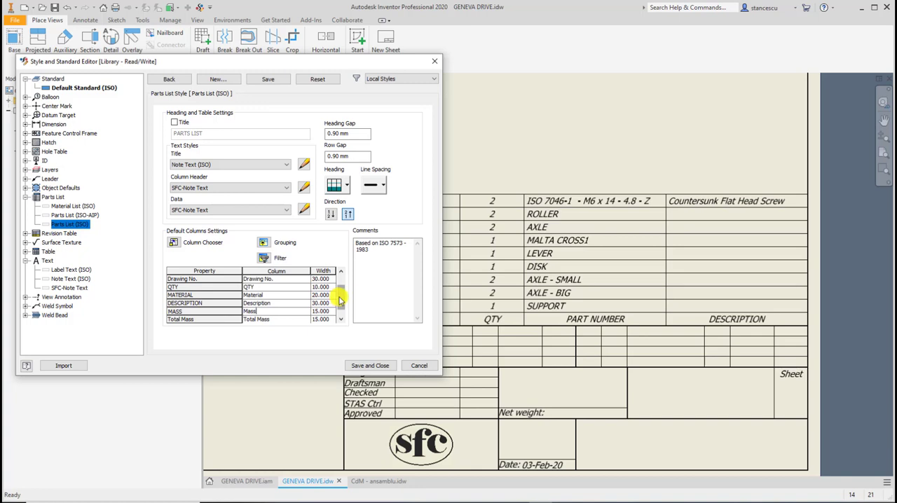
Change the Drawing No. column heading to "Drawing No. or STAS" and save the parts list style.
{"action": "mouse_move", "coordinate": [339, 300]}
{"action": "left_mouse_down"}
{"action": "mouse_move", "coordinate": [339, 308]}
{"action": "mouse_move", "coordinate": [341, 287]}
{"action": "left_mouse_up"}
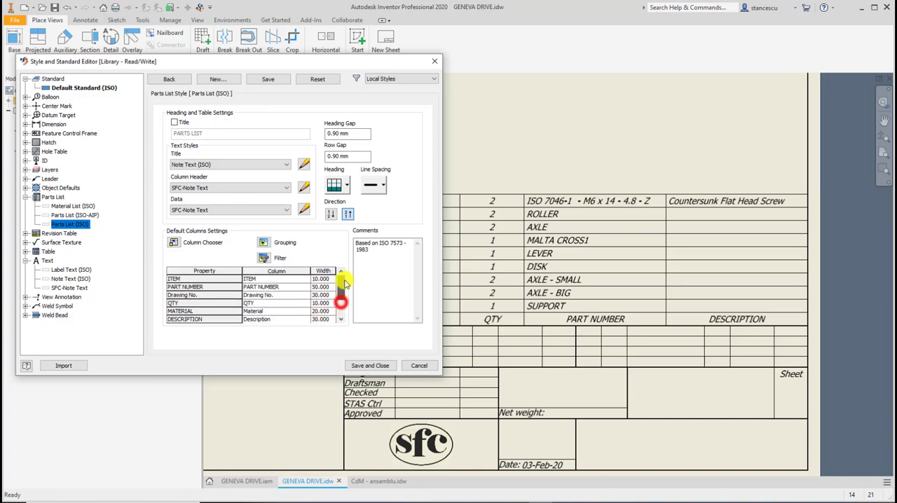
{"action": "left_click", "coordinate": [276, 296]}
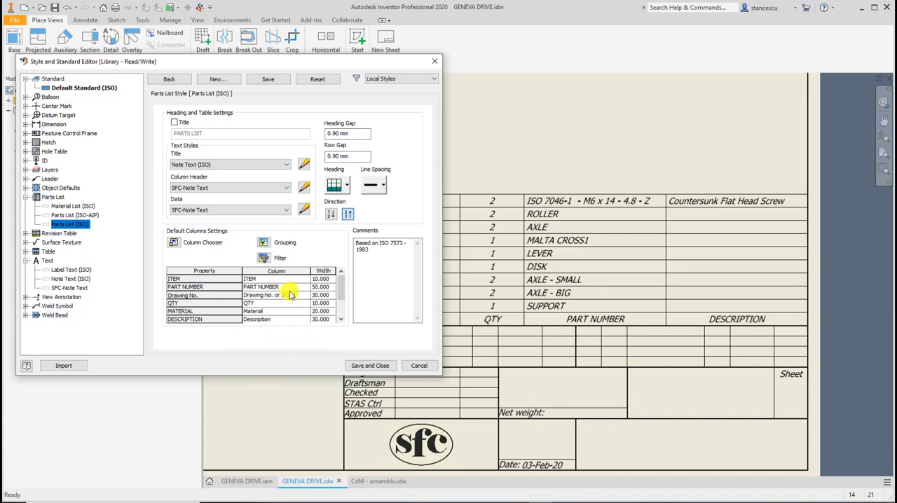
{"action": "left_click", "coordinate": [358, 368]}
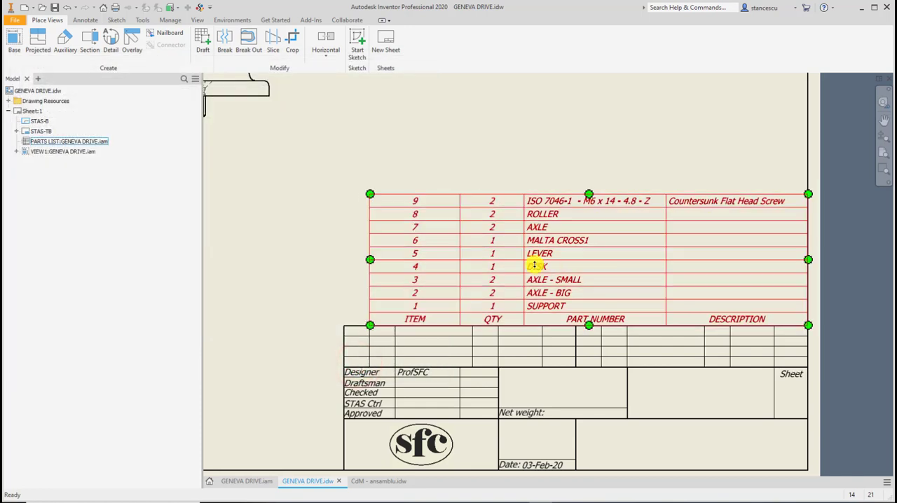
Delete the old parts list and place a new one from the Geneva drive view at the title block's upper-right corner.
{"action": "right_click", "coordinate": [602, 244]}
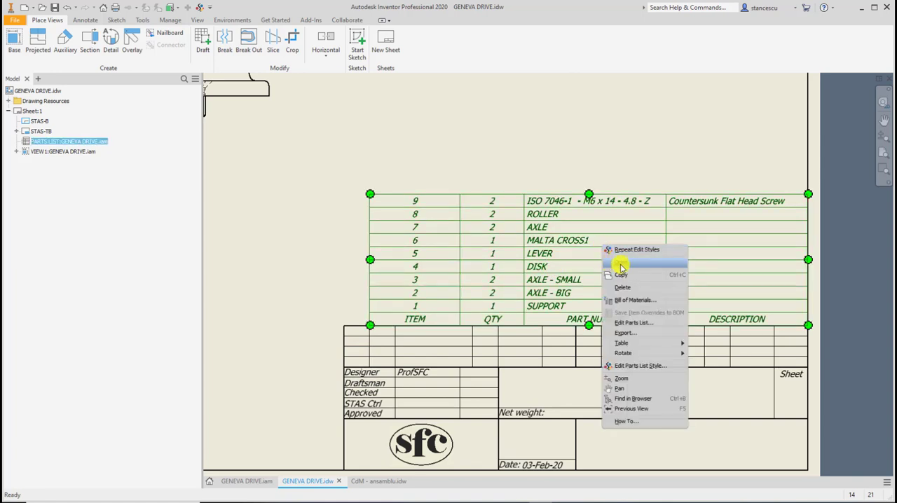
{"action": "left_click", "coordinate": [617, 287]}
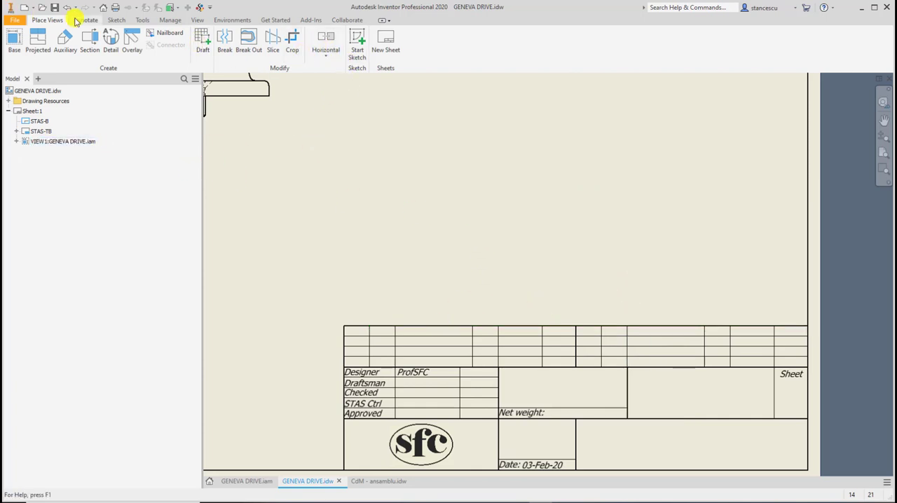
{"action": "left_click", "coordinate": [77, 21]}
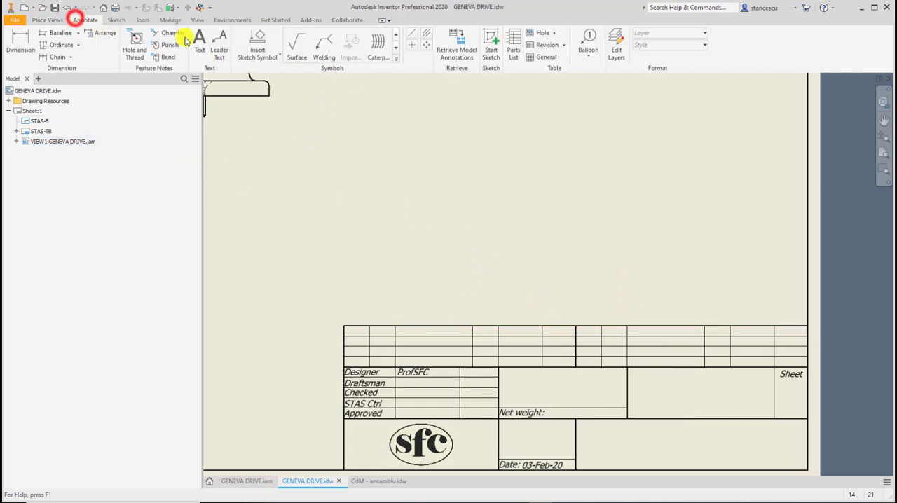
{"action": "left_click", "coordinate": [515, 45]}
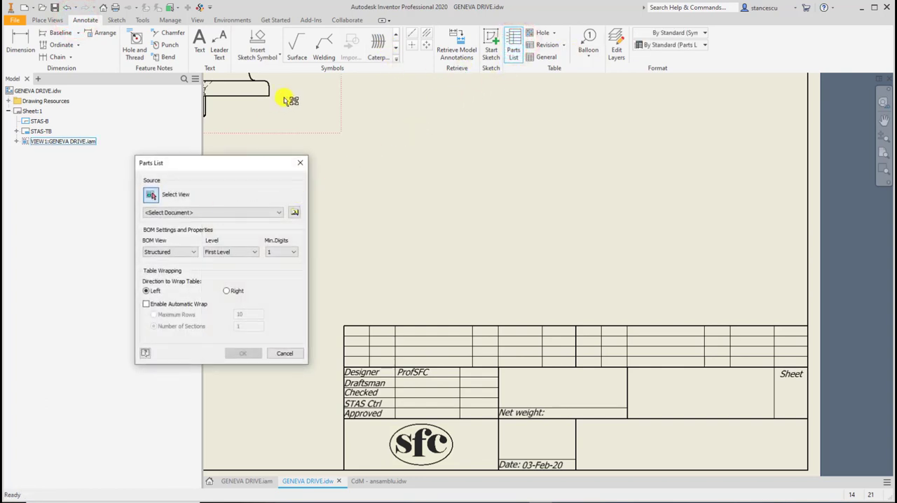
{"action": "left_click", "coordinate": [329, 105]}
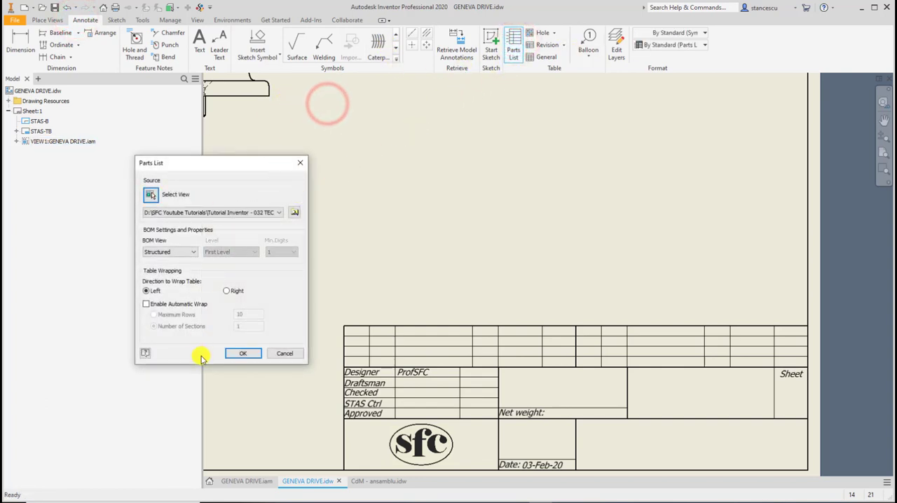
{"action": "left_click", "coordinate": [229, 355]}
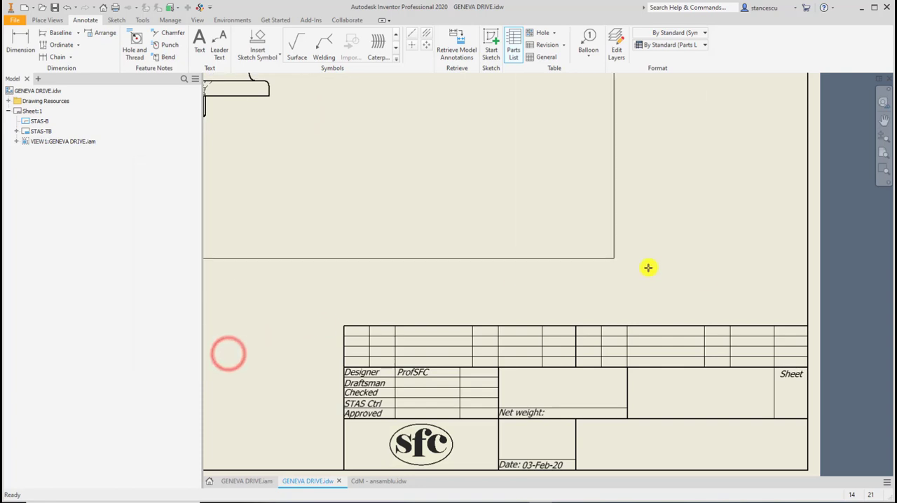
{"action": "left_click", "coordinate": [810, 325]}
{"action": "scroll", "coordinate": [636, 284], "scroll_direction": "down", "scroll_amount": 2}
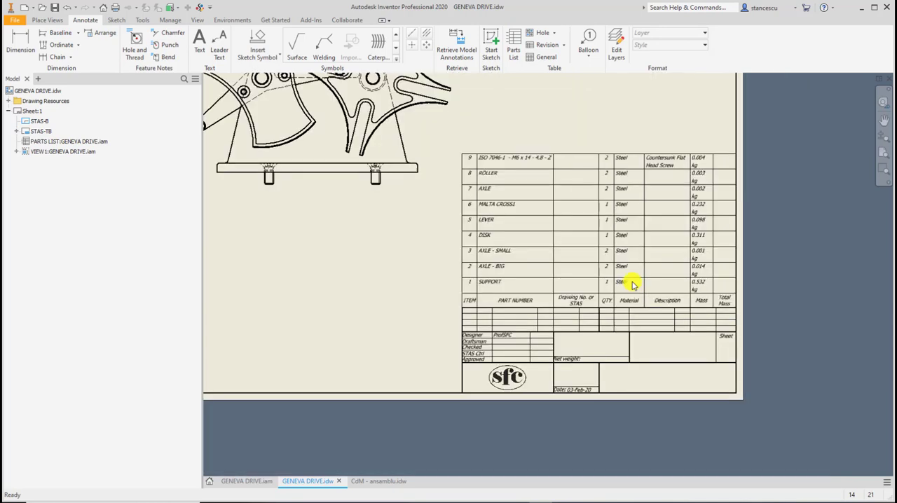
Edit the new parts list and open the format settings of its Mass column.
{"action": "scroll", "coordinate": [636, 266], "scroll_direction": "up", "scroll_amount": 3}
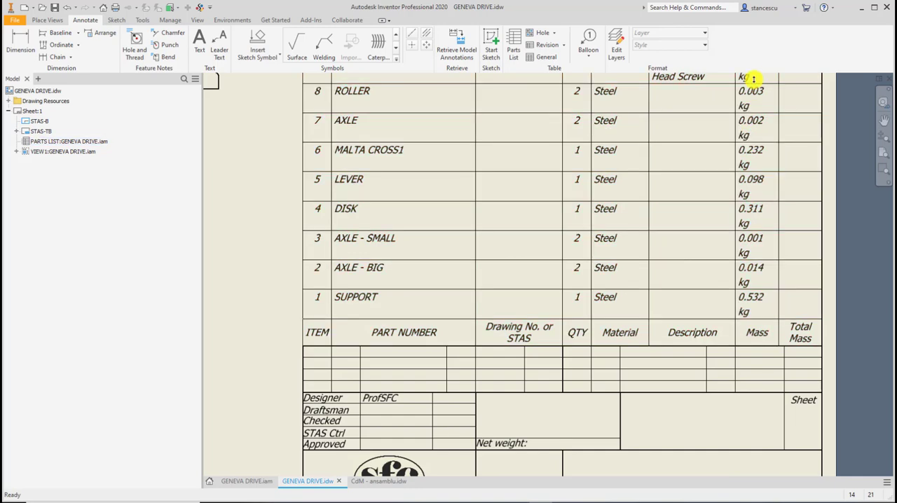
{"action": "left_click", "coordinate": [748, 299]}
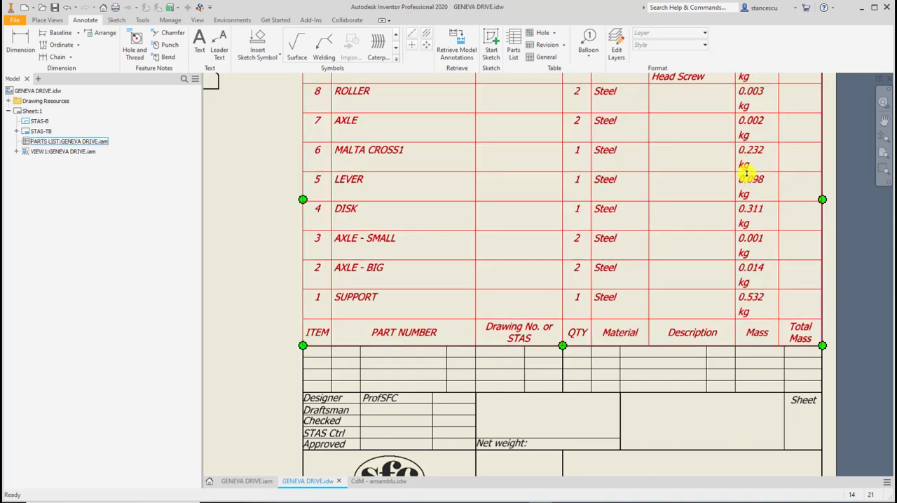
{"action": "right_click", "coordinate": [701, 171]}
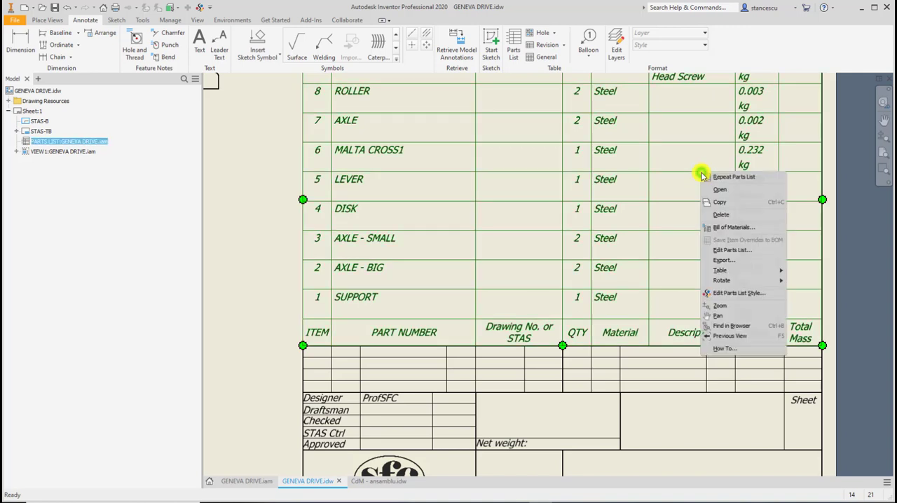
{"action": "left_click", "coordinate": [748, 250]}
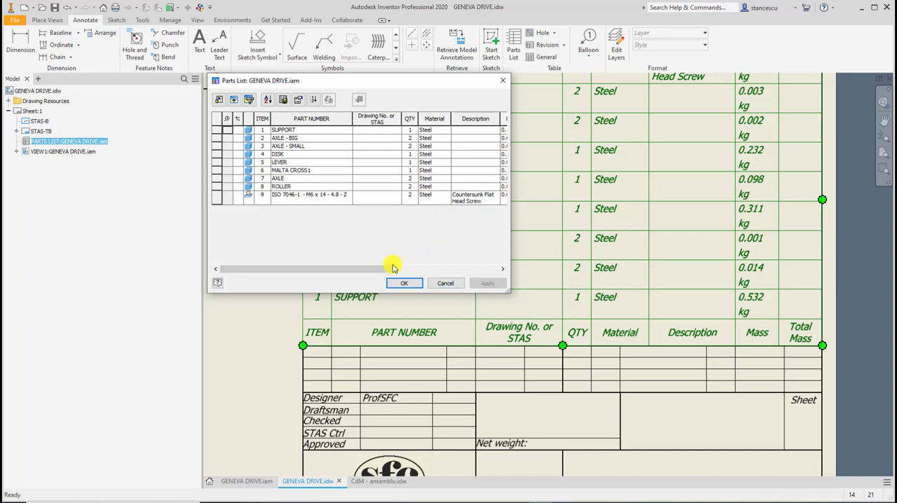
{"action": "left_click_drag", "start_coordinate": [391, 268], "coordinate": [490, 280]}
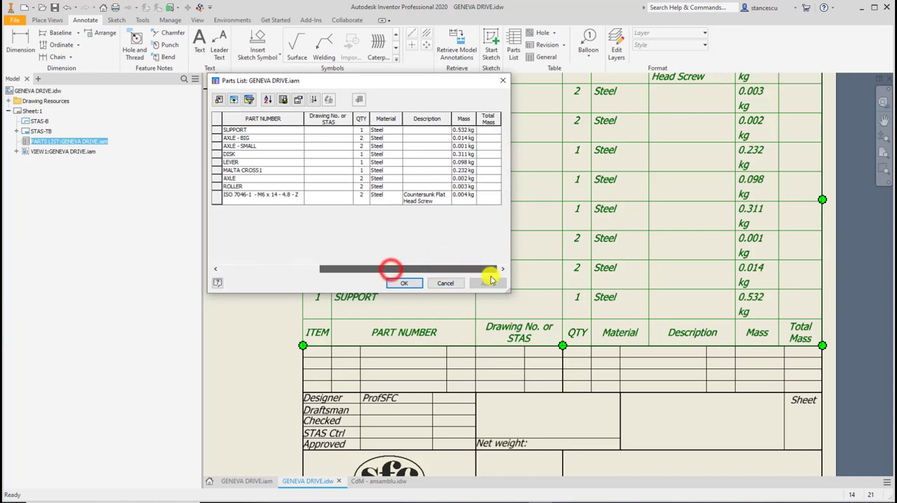
{"action": "left_click", "coordinate": [456, 121]}
{"action": "left_click", "coordinate": [459, 120]}
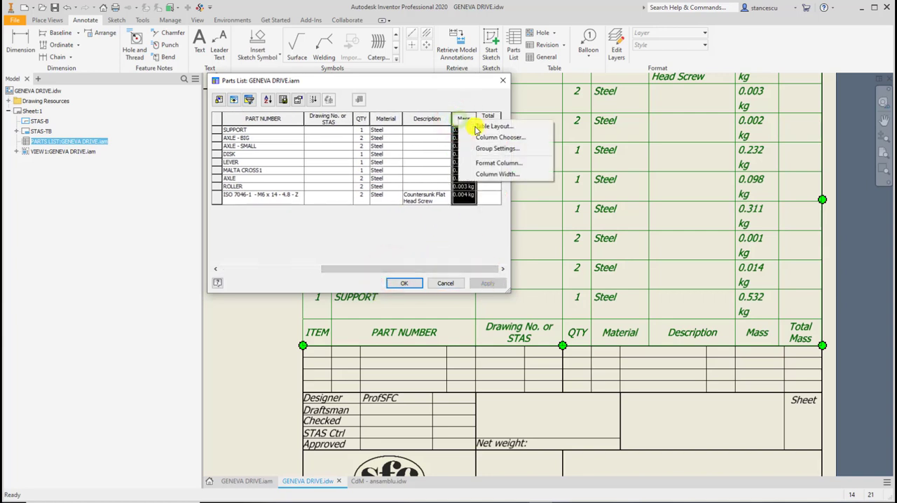
{"action": "left_click", "coordinate": [501, 164]}
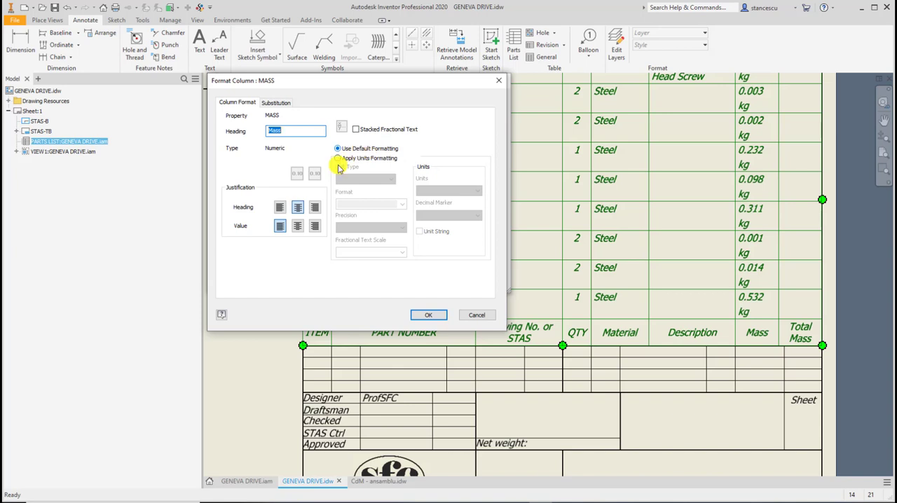
Apply units formatting to the Mass column with precision 3.123 and no unit string, and accept the parts list changes.
{"action": "left_click", "coordinate": [339, 159]}
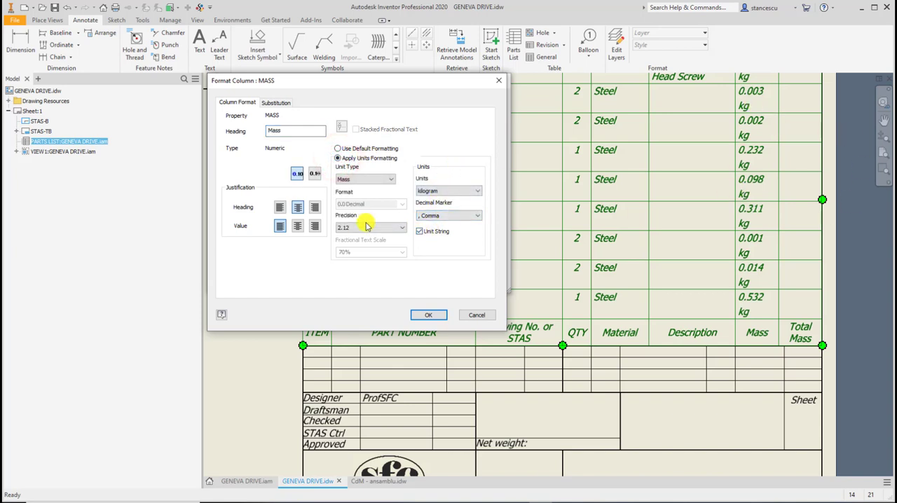
{"action": "left_click", "coordinate": [401, 232]}
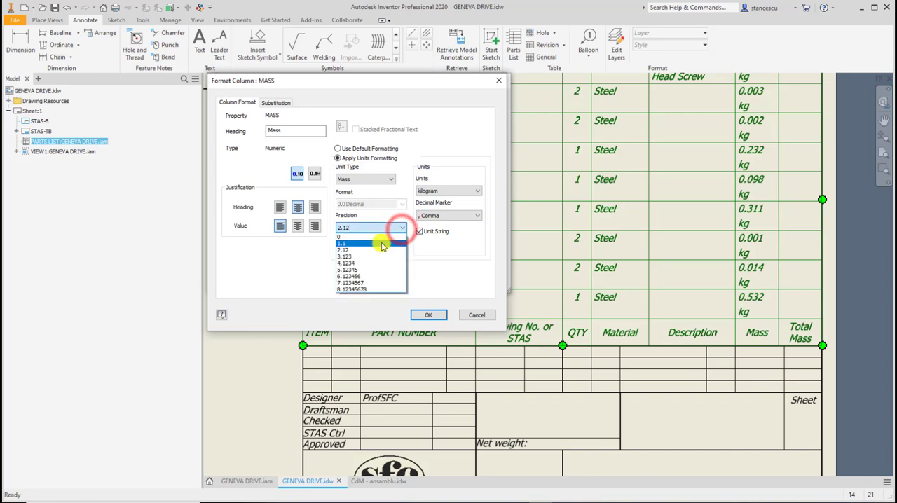
{"action": "left_click", "coordinate": [364, 257]}
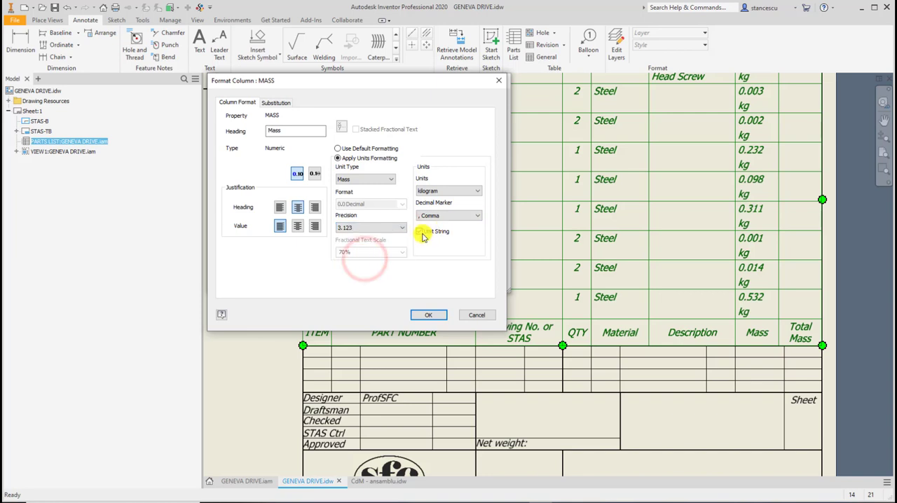
{"action": "left_click", "coordinate": [419, 232]}
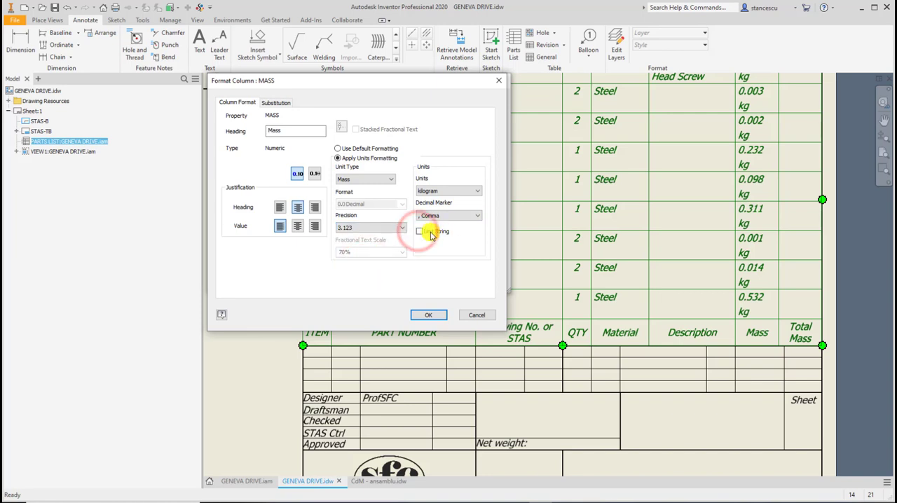
{"action": "left_click", "coordinate": [434, 316]}
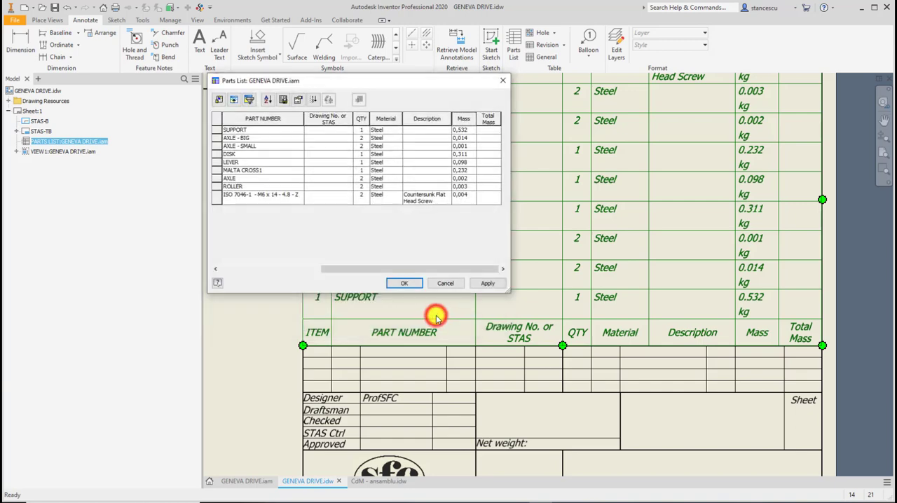
{"action": "left_click", "coordinate": [404, 283]}
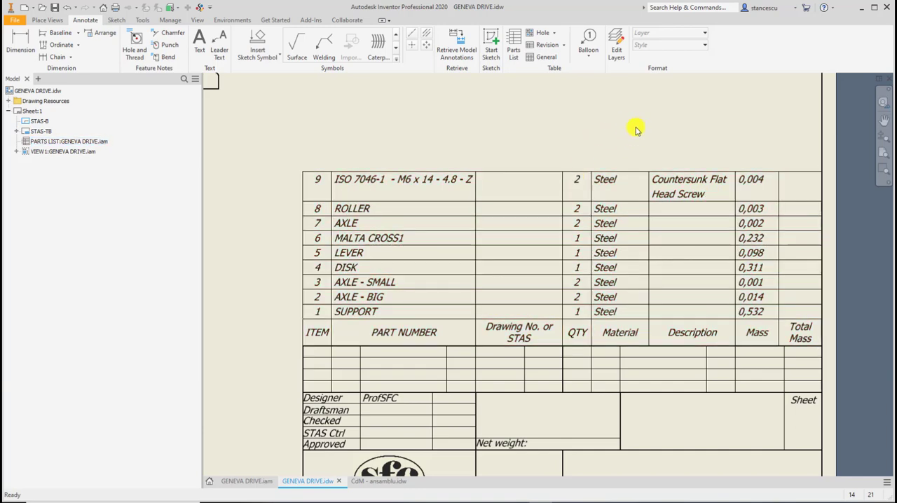
{"action": "key", "text": "Home"}
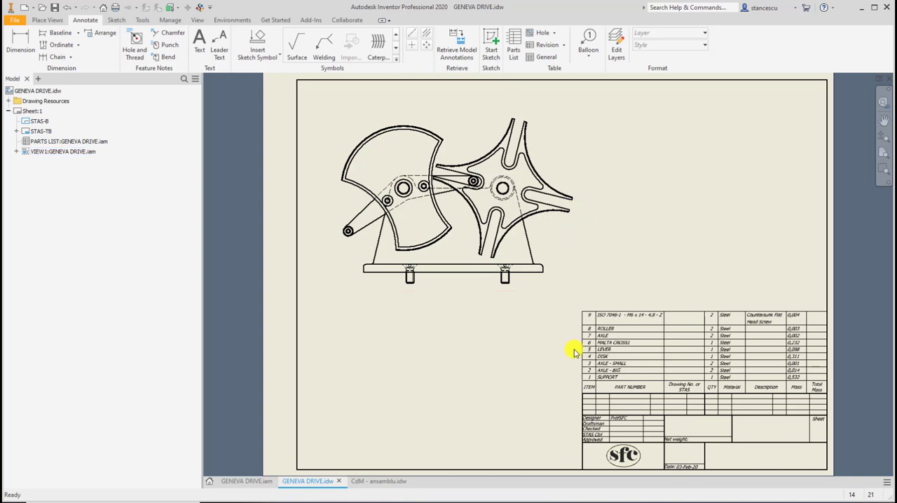
{"action": "left_click", "coordinate": [587, 382]}
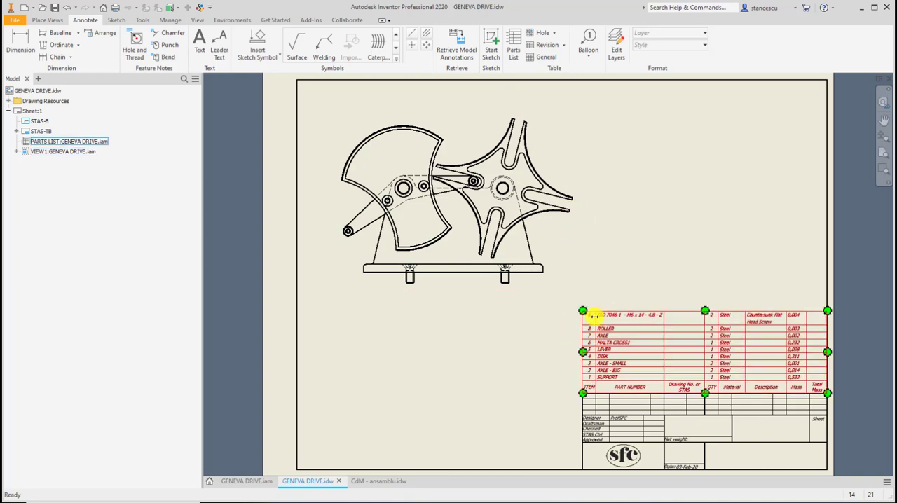
{"action": "left_click", "coordinate": [611, 278]}
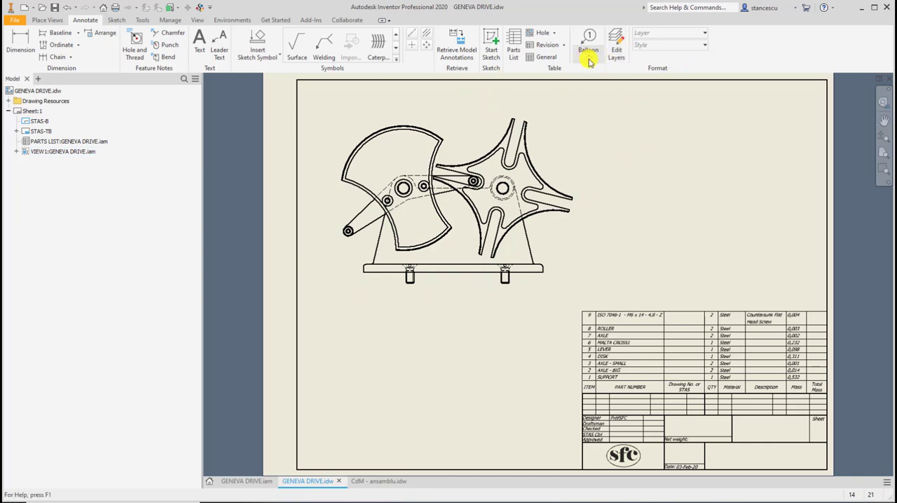
Start Auto Balloon and choose the Geneva drive view as its view set.
{"action": "left_click", "coordinate": [588, 60]}
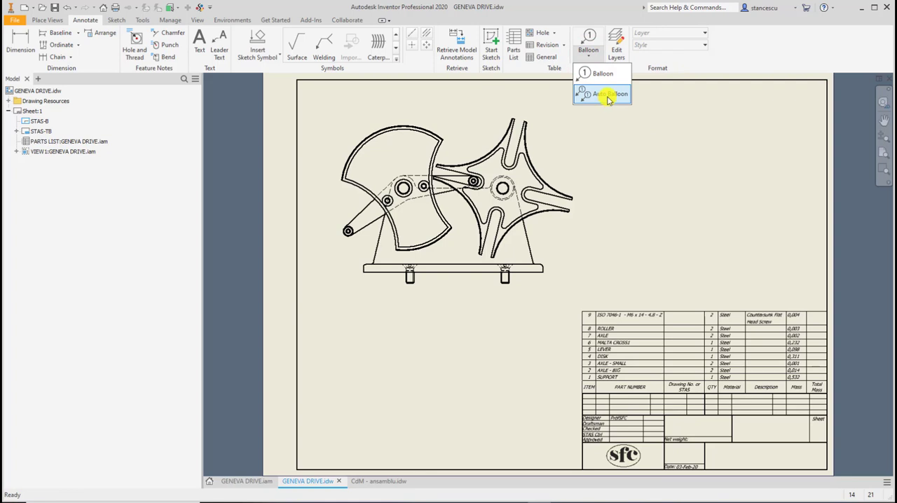
{"action": "left_click", "coordinate": [608, 97]}
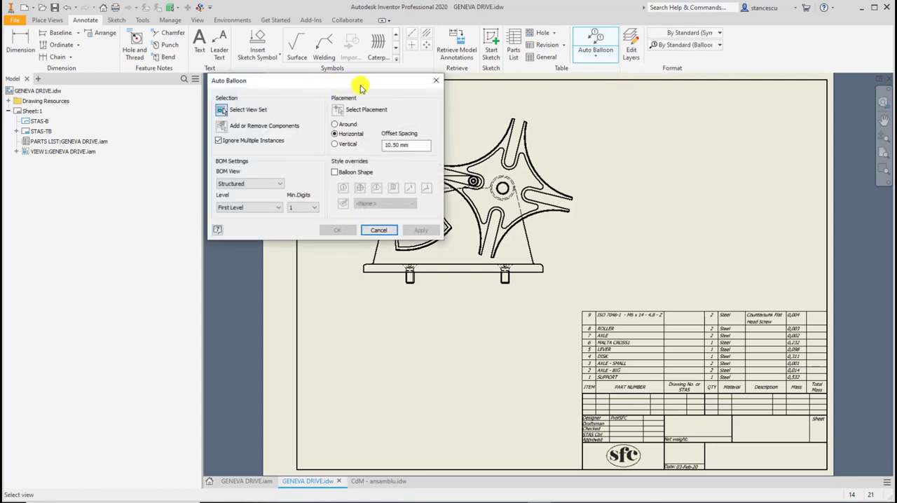
{"action": "mouse_move", "coordinate": [361, 87]}
{"action": "left_mouse_down"}
{"action": "mouse_move", "coordinate": [192, 217]}
{"action": "mouse_move", "coordinate": [244, 208]}
{"action": "left_mouse_up"}
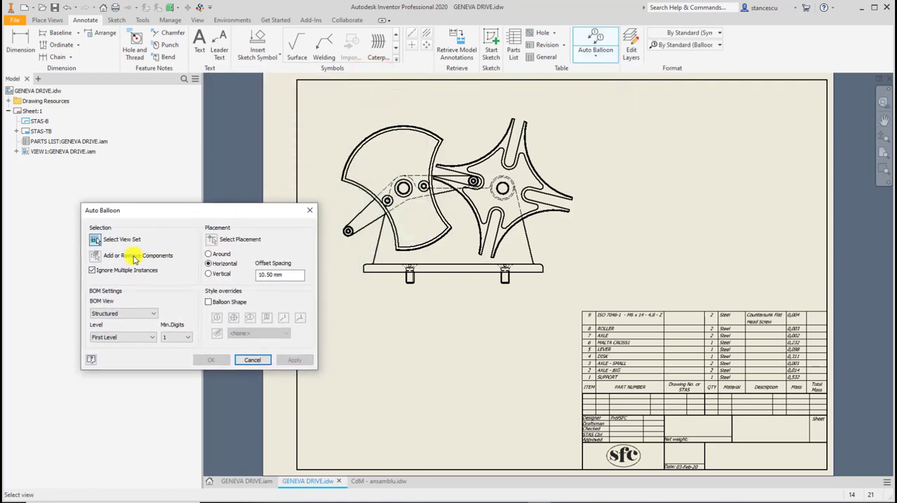
{"action": "left_click", "coordinate": [96, 241]}
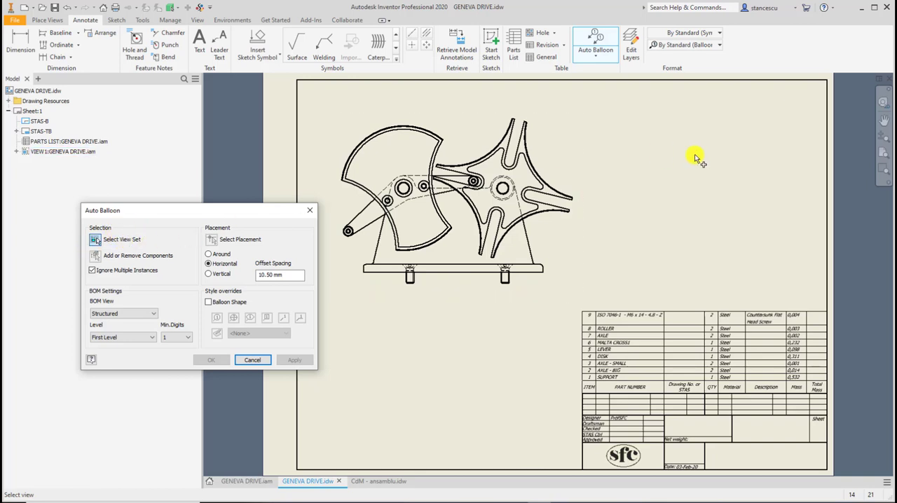
{"action": "left_click", "coordinate": [458, 113]}
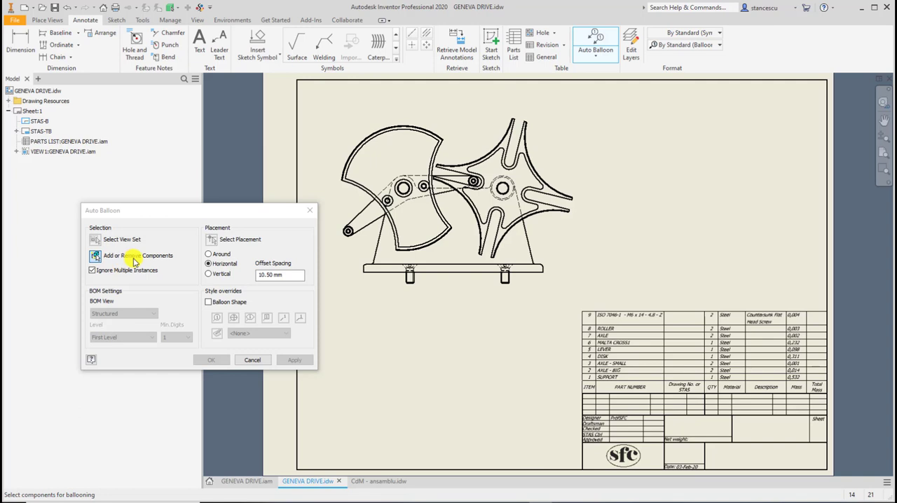
Select all components of the Geneva drive view for automatic ballooning.
{"action": "left_click", "coordinate": [194, 212]}
{"action": "left_click_drag", "start_coordinate": [193, 211], "coordinate": [149, 196]}
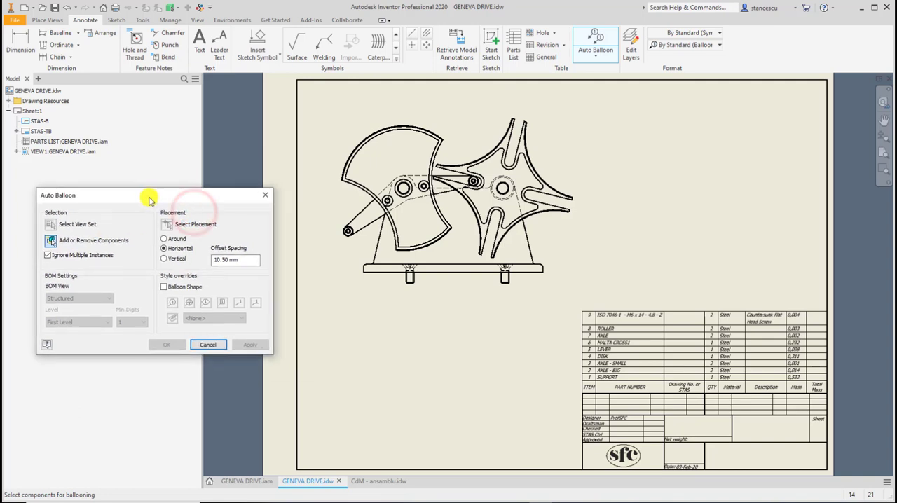
{"action": "left_click", "coordinate": [502, 188]}
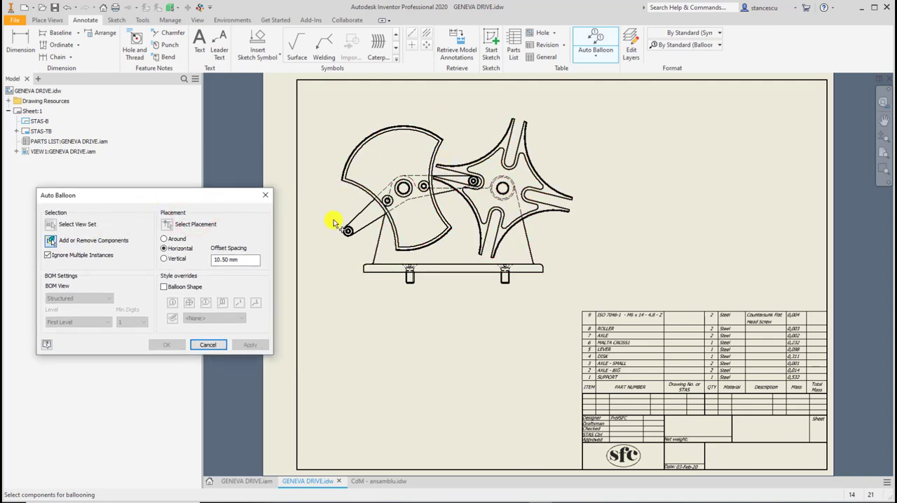
{"action": "mouse_move", "coordinate": [327, 105]}
{"action": "left_mouse_down"}
{"action": "mouse_move", "coordinate": [352, 146]}
{"action": "mouse_move", "coordinate": [544, 274]}
{"action": "mouse_move", "coordinate": [611, 305]}
{"action": "left_mouse_up"}
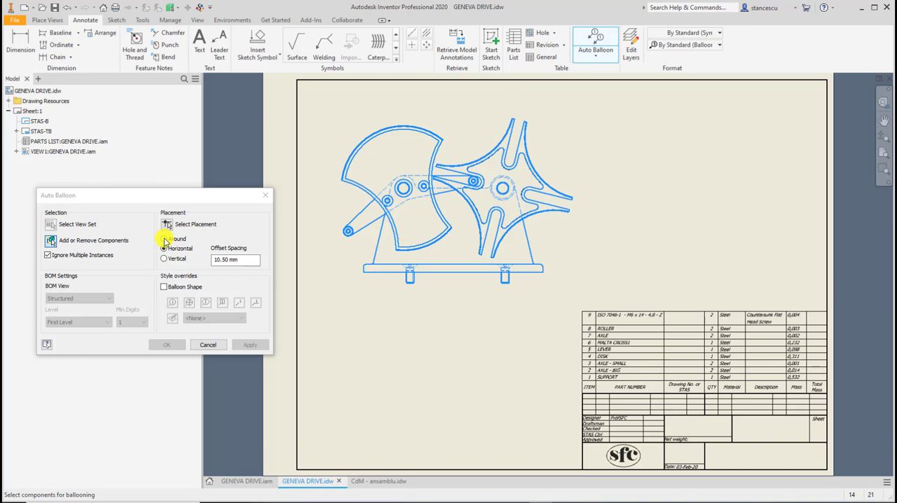
Place the automatic balloons with Around placement surrounding the Geneva drive view and accept them.
{"action": "left_click", "coordinate": [164, 239]}
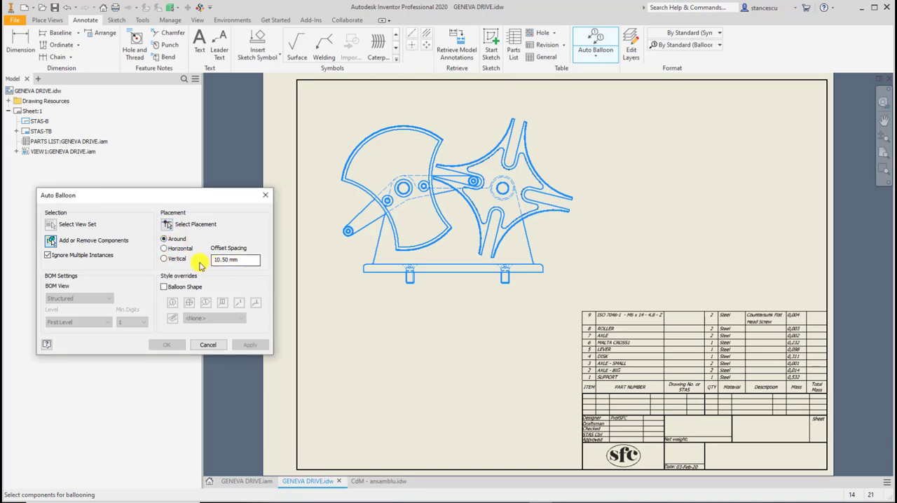
{"action": "left_click", "coordinate": [167, 225]}
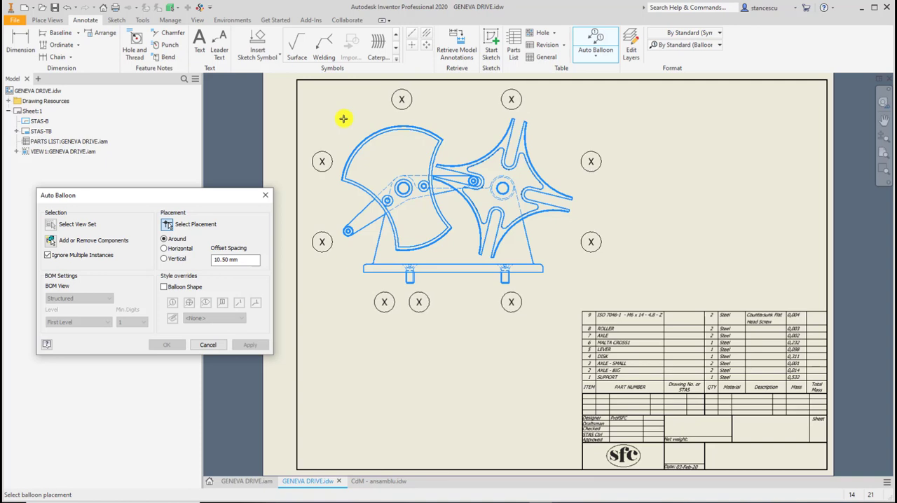
{"action": "left_click", "coordinate": [343, 117]}
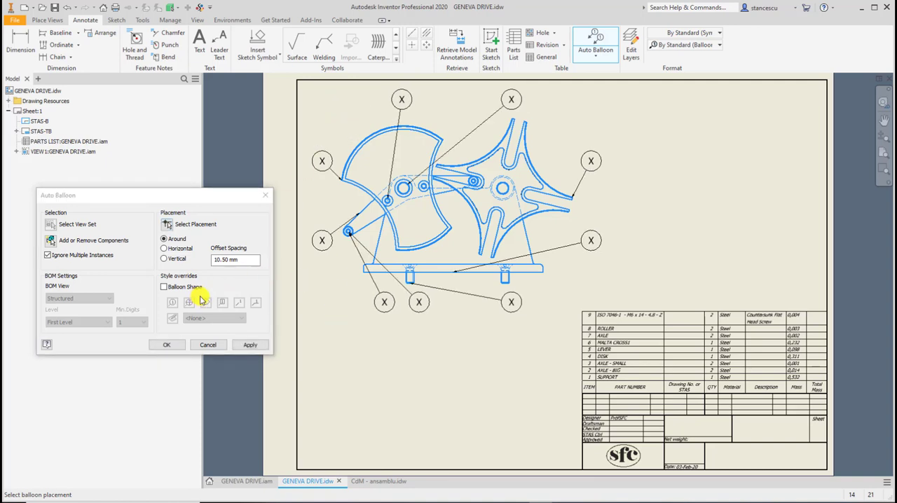
{"action": "left_click", "coordinate": [166, 345]}
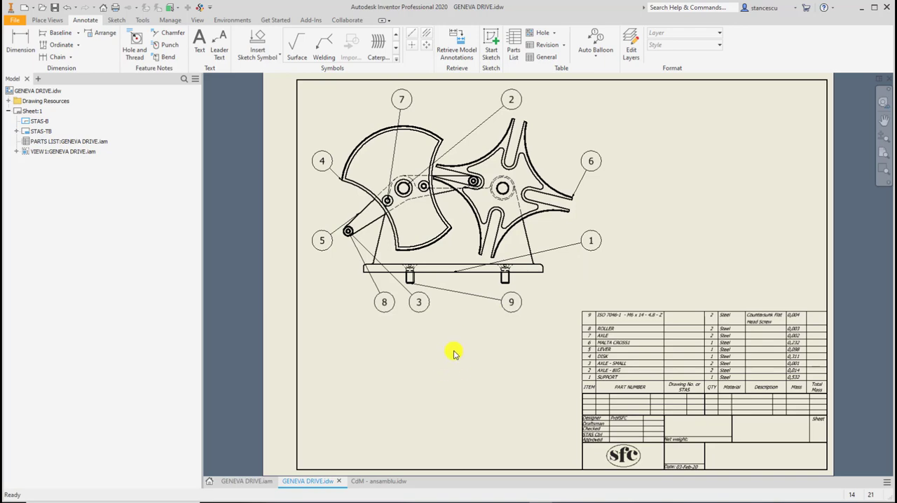
Move balloon 4 down beside the disk, just above balloon 5.
{"action": "scroll", "coordinate": [352, 189], "scroll_direction": "down", "scroll_amount": 3}
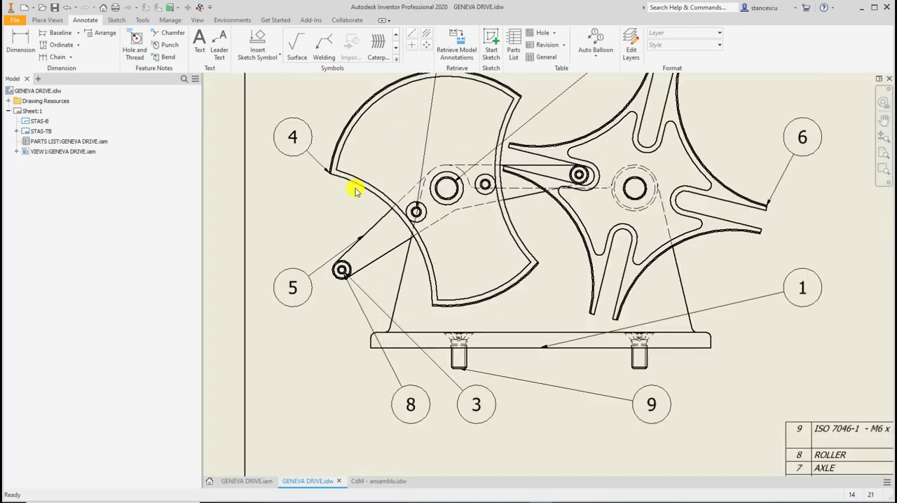
{"action": "mouse_move", "coordinate": [406, 208]}
{"action": "middle_mouse_down"}
{"action": "mouse_move", "coordinate": [394, 272]}
{"action": "mouse_move", "coordinate": [400, 244]}
{"action": "middle_mouse_up"}
{"action": "scroll", "coordinate": [398, 244], "scroll_direction": "up", "scroll_amount": 3}
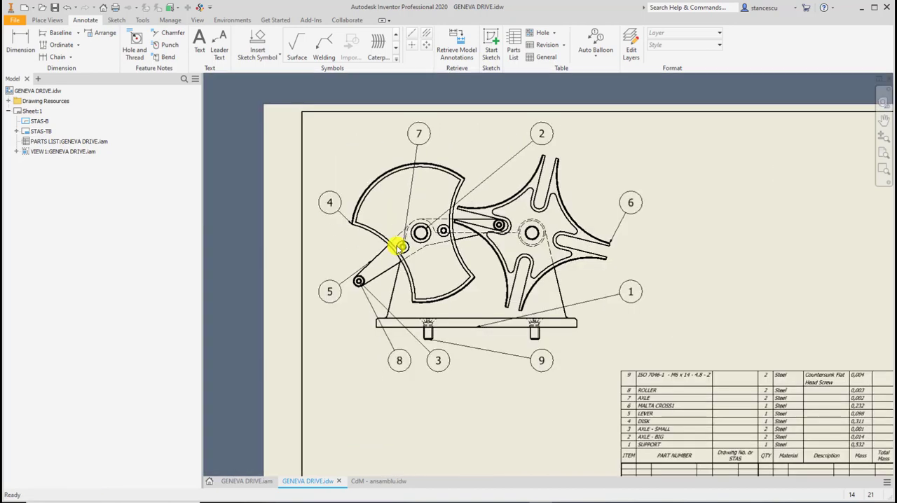
{"action": "scroll", "coordinate": [337, 222], "scroll_direction": "down", "scroll_amount": 3}
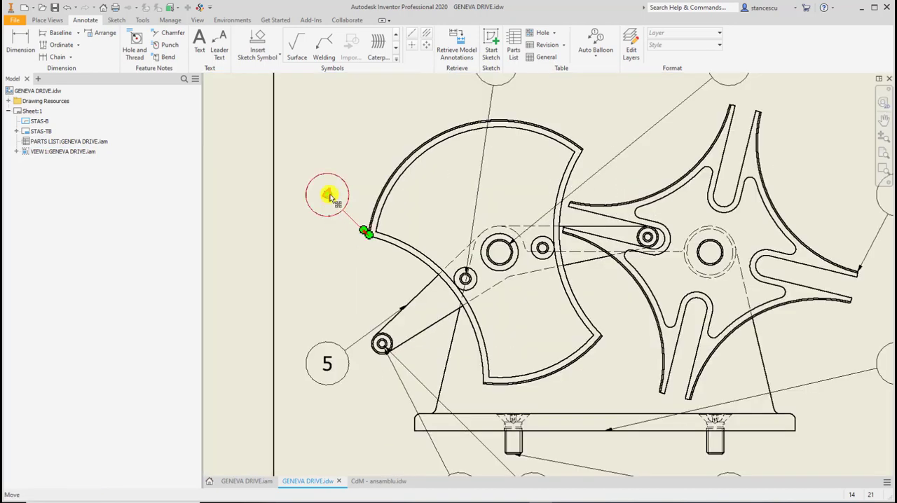
{"action": "left_click_drag", "start_coordinate": [331, 197], "coordinate": [329, 274]}
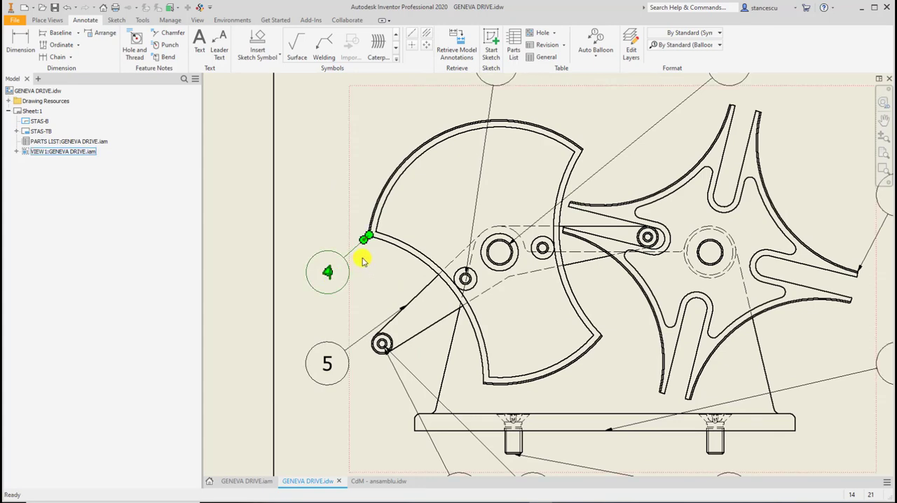
Examine the leader attachments of balloons 8 and 3 at the lever's end and compare their item numbers with the parts list.
{"action": "scroll", "coordinate": [382, 366], "scroll_direction": "up", "scroll_amount": 6}
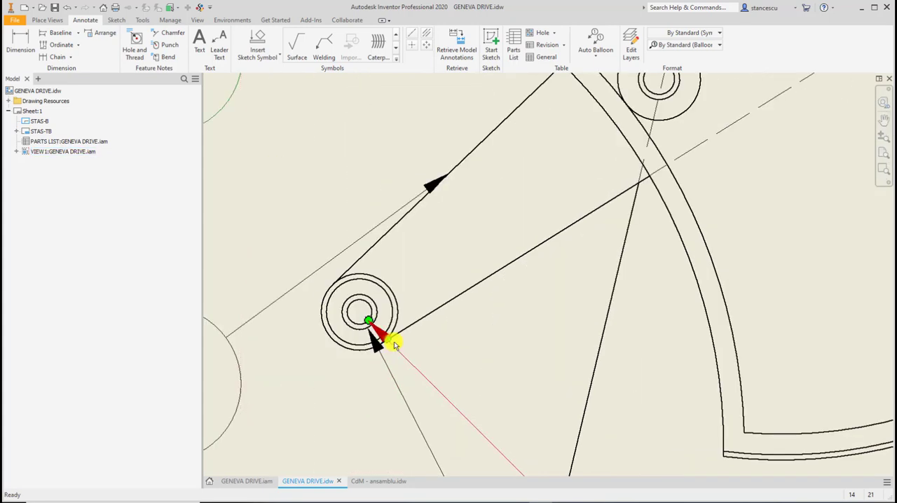
{"action": "scroll", "coordinate": [483, 350], "scroll_direction": "down", "scroll_amount": 4}
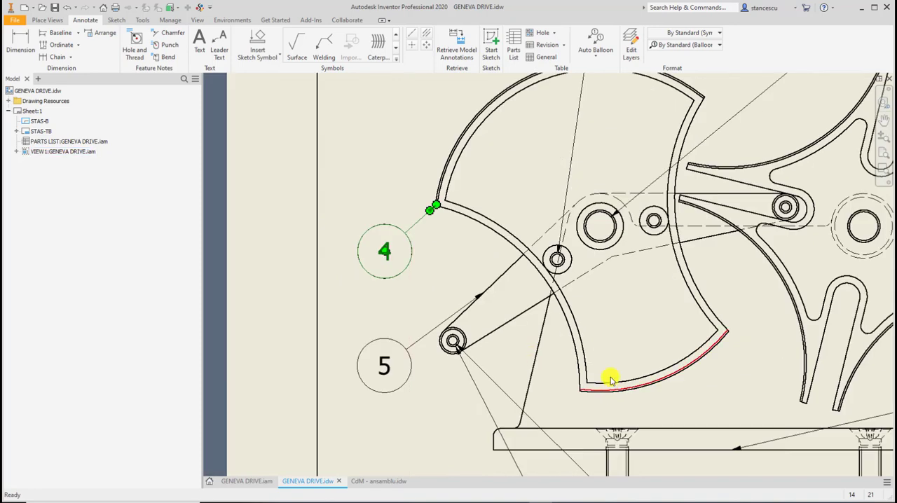
{"action": "mouse_move", "coordinate": [610, 374]}
{"action": "middle_mouse_down"}
{"action": "mouse_move", "coordinate": [569, 210]}
{"action": "mouse_move", "coordinate": [570, 230]}
{"action": "middle_mouse_up"}
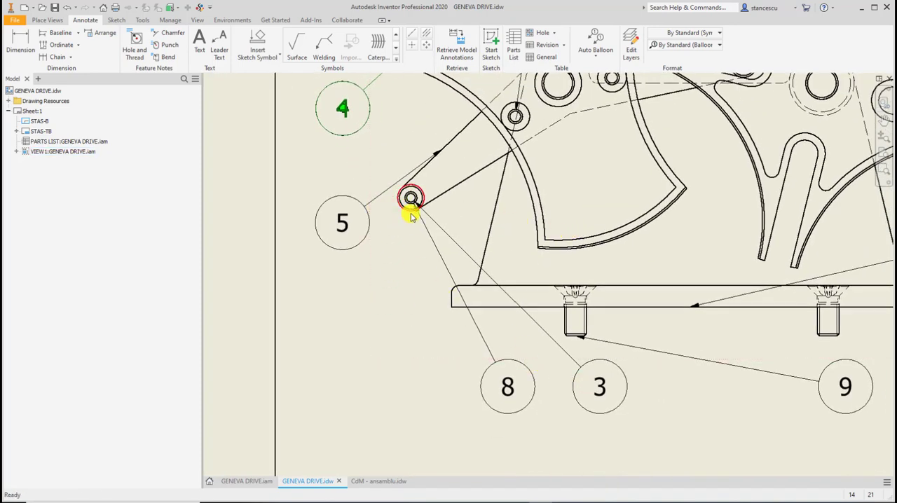
{"action": "scroll", "coordinate": [657, 396], "scroll_direction": "up", "scroll_amount": 3}
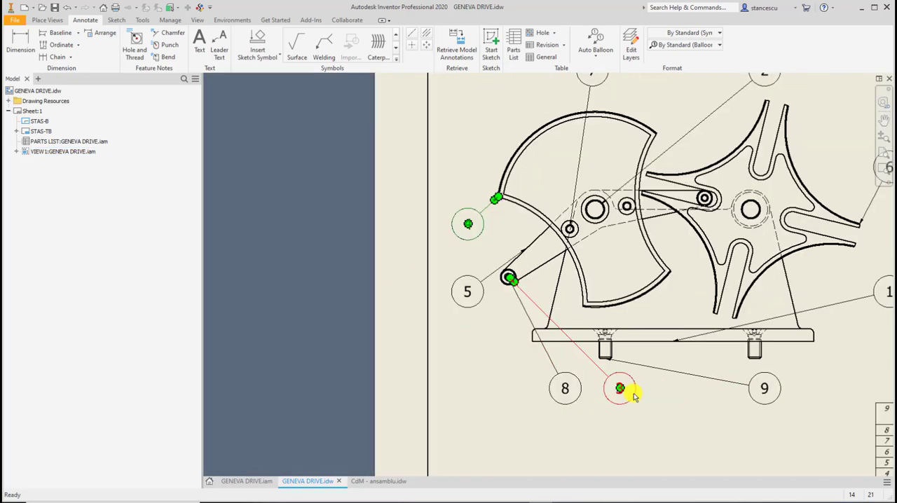
{"action": "mouse_move", "coordinate": [632, 390]}
{"action": "middle_mouse_down"}
{"action": "mouse_move", "coordinate": [566, 382]}
{"action": "mouse_move", "coordinate": [399, 287]}
{"action": "mouse_move", "coordinate": [394, 266]}
{"action": "middle_mouse_up"}
{"action": "left_click", "coordinate": [660, 380]}
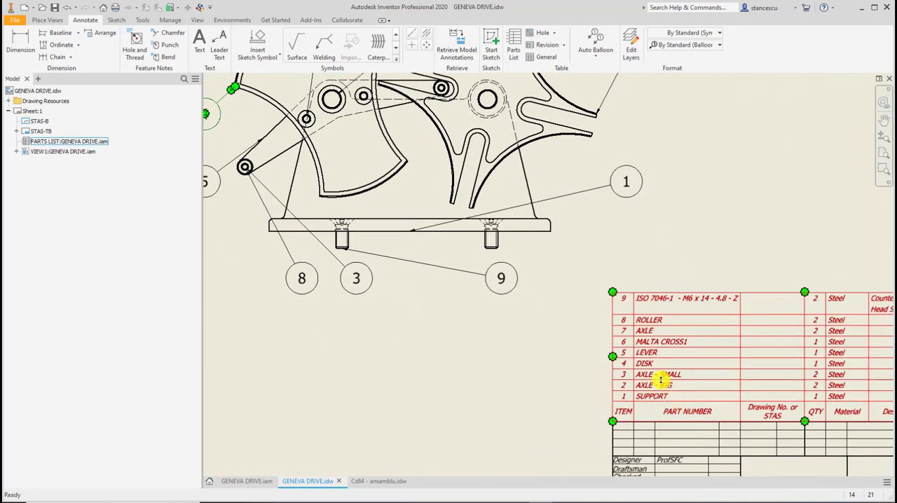
{"action": "key", "text": "Escape"}
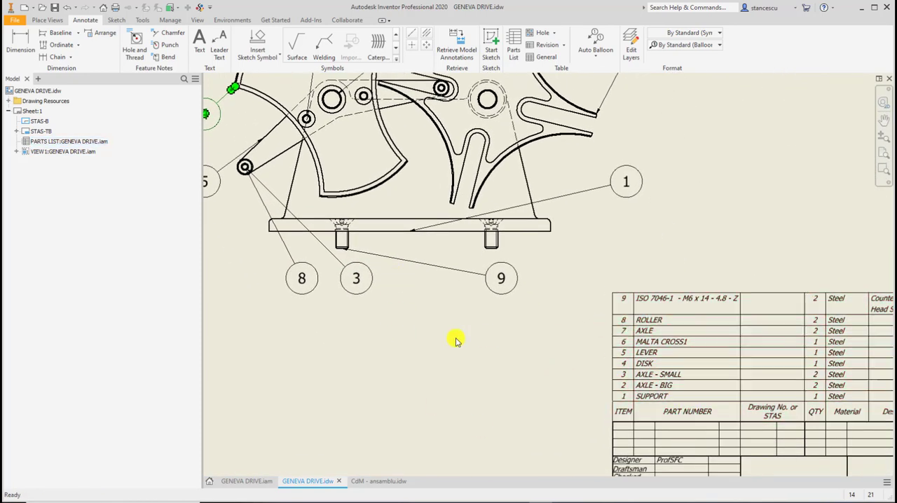
{"action": "middle_click_drag", "start_coordinate": [469, 377], "coordinate": [595, 446]}
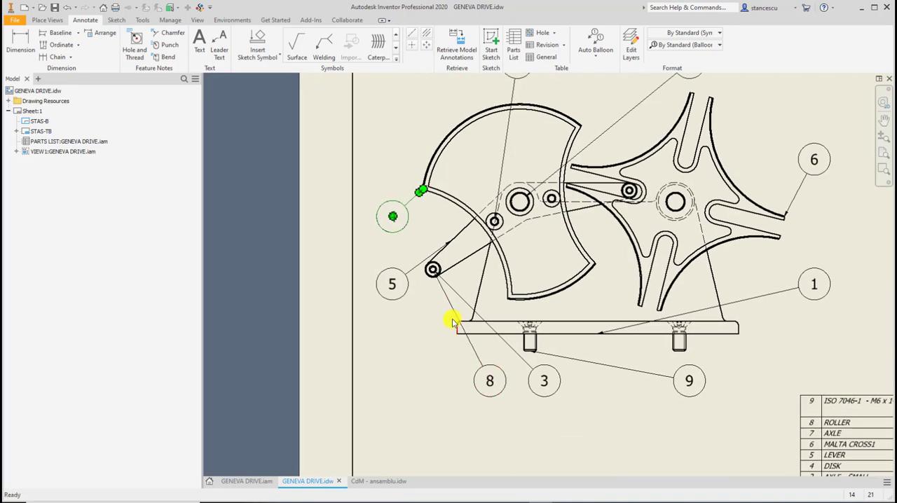
Try attaching the leader of balloon 8 to the lower edge of the support's base plate.
{"action": "scroll", "coordinate": [429, 298], "scroll_direction": "up", "scroll_amount": 5}
{"action": "scroll", "coordinate": [398, 175], "scroll_direction": "down", "scroll_amount": 2}
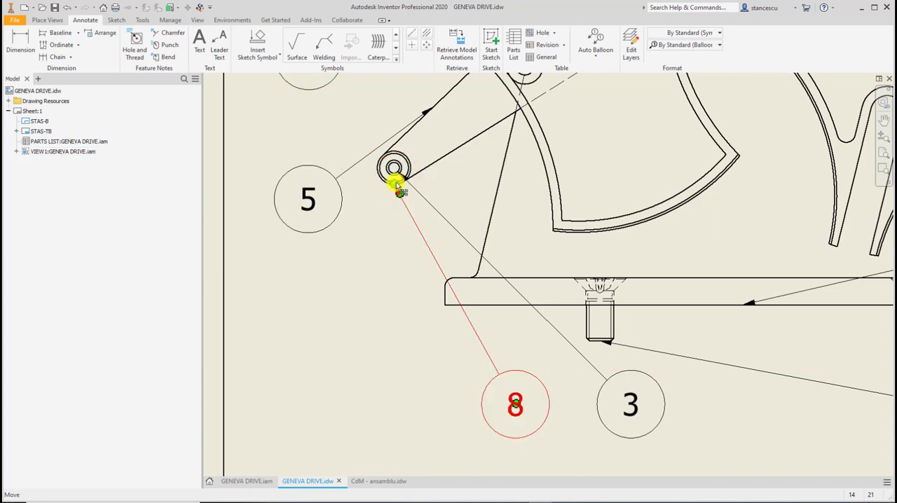
{"action": "left_click_drag", "start_coordinate": [397, 187], "coordinate": [465, 305]}
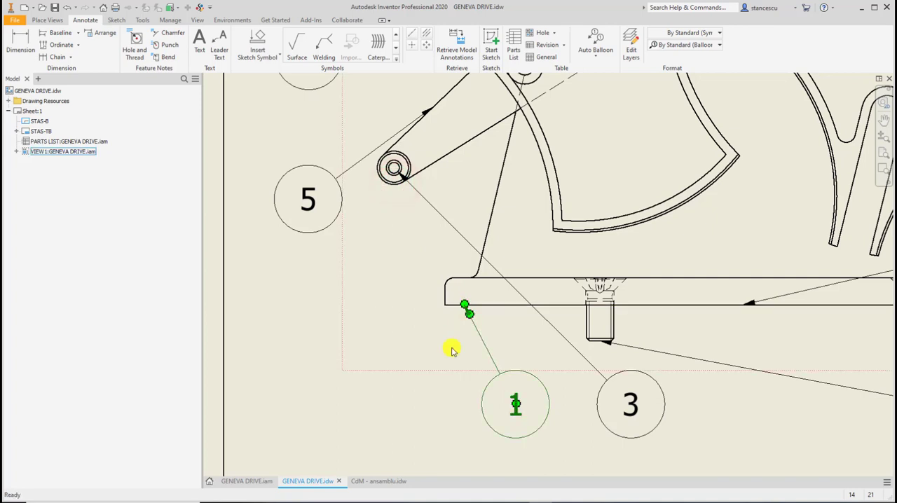
{"action": "left_click", "coordinate": [515, 406]}
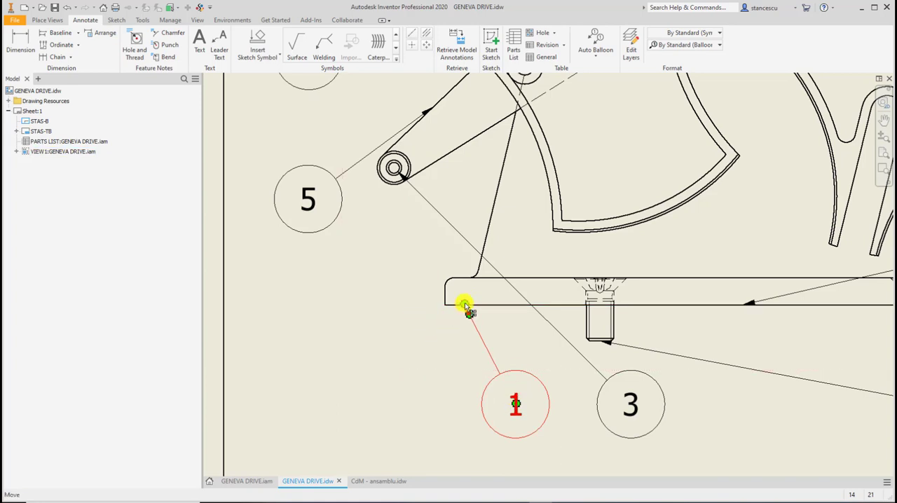
Reattach the leader to the outer circle of the roller at the lever's end and move its balloon below balloon 5.
{"action": "left_click_drag", "start_coordinate": [465, 305], "coordinate": [390, 187]}
{"action": "left_click_drag", "start_coordinate": [515, 407], "coordinate": [324, 390]}
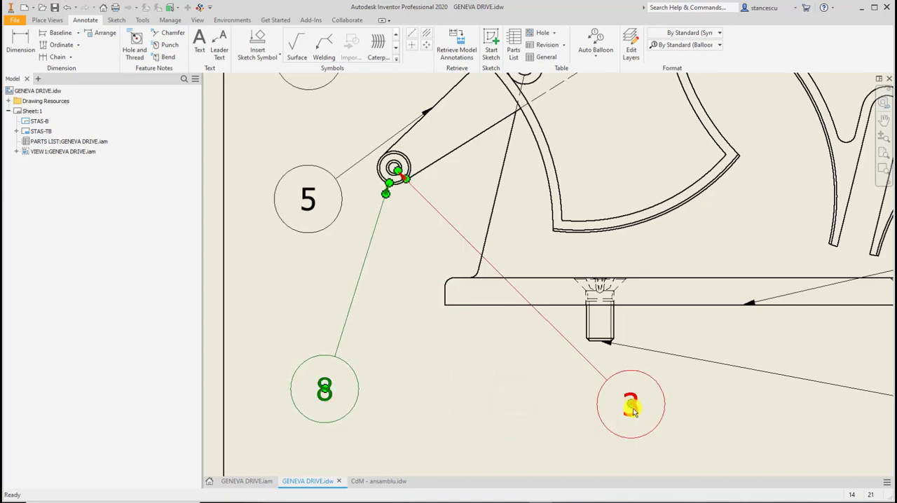
Move balloon 3 level with balloon 8 and immediately to its right, below the lever's end.
{"action": "scroll", "coordinate": [686, 397], "scroll_direction": "down", "scroll_amount": 3}
{"action": "middle_click_drag", "start_coordinate": [687, 396], "coordinate": [616, 340]}
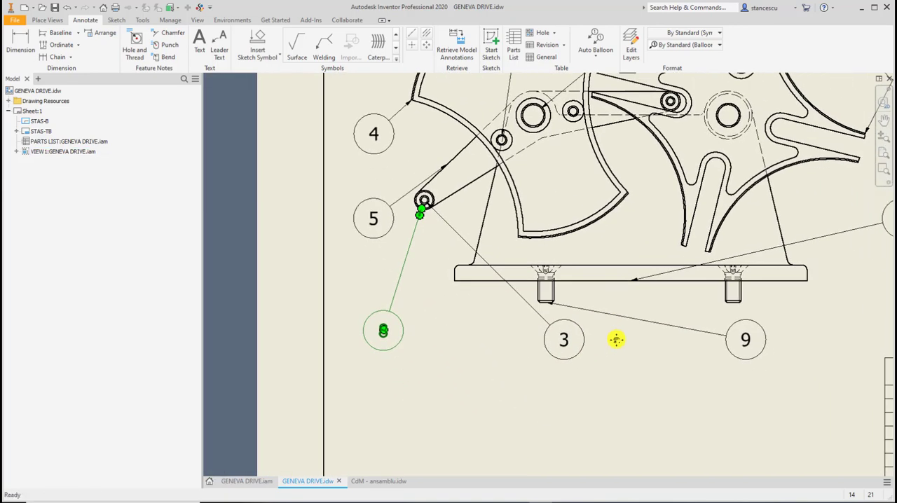
{"action": "middle_click_drag", "start_coordinate": [651, 317], "coordinate": [579, 301]}
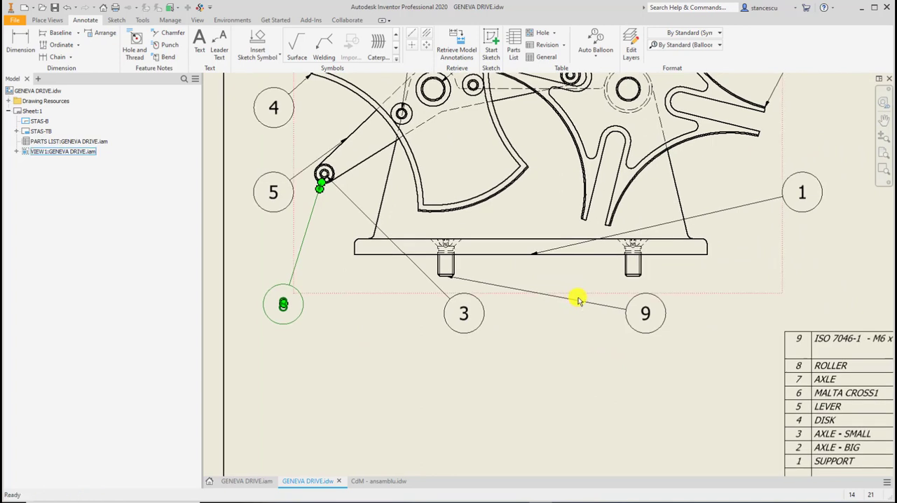
{"action": "left_click", "coordinate": [645, 311]}
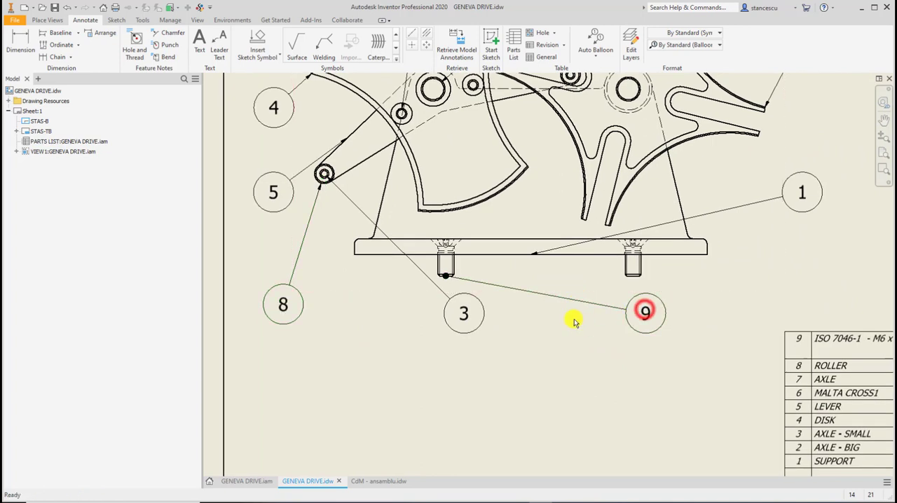
{"action": "left_click", "coordinate": [646, 313]}
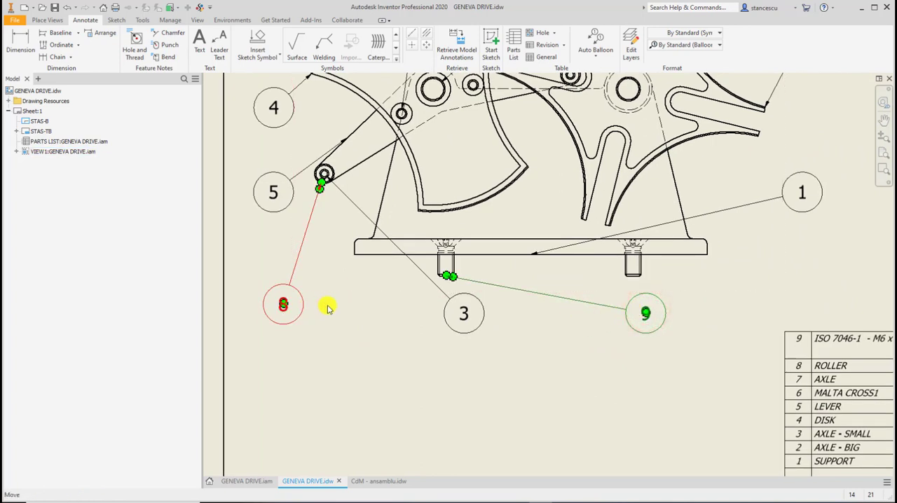
{"action": "left_click", "coordinate": [467, 315]}
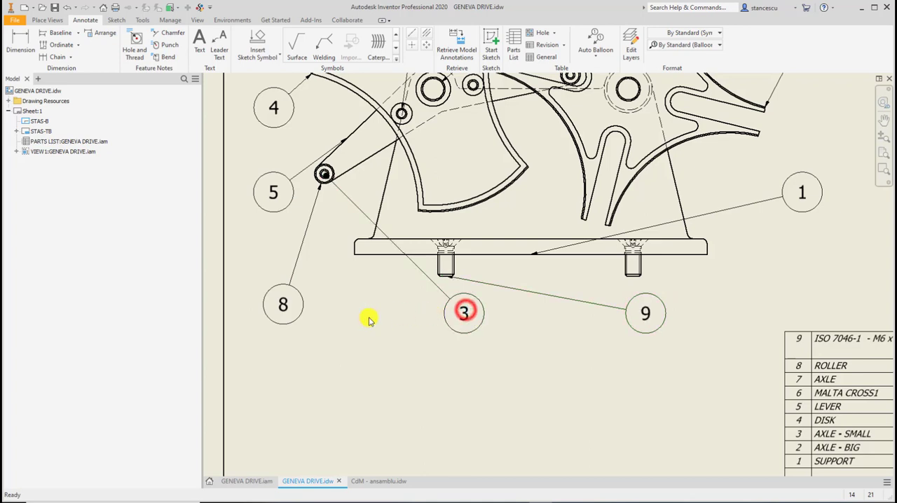
{"action": "left_click_drag", "start_coordinate": [465, 315], "coordinate": [347, 311]}
{"action": "left_click", "coordinate": [347, 309]}
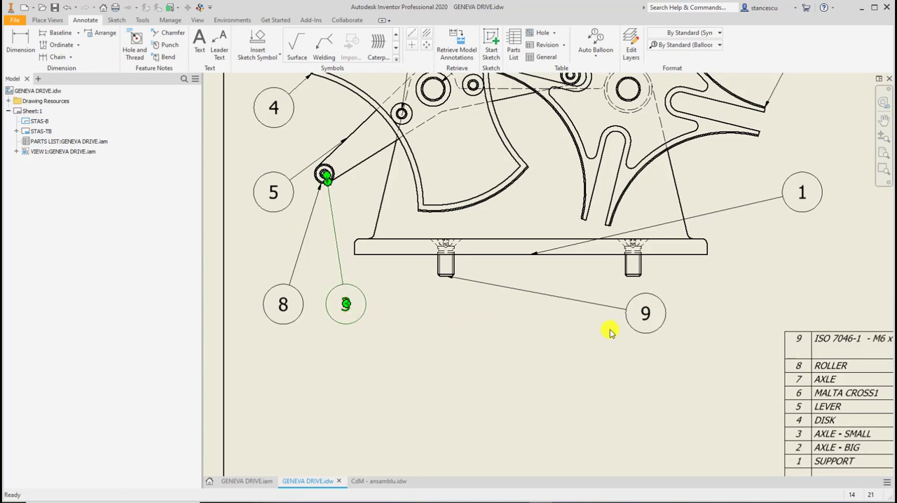
Move balloons 9 and 1 below the support's base plate, roughly level with balloons 8 and 3.
{"action": "left_click_drag", "start_coordinate": [648, 317], "coordinate": [475, 322]}
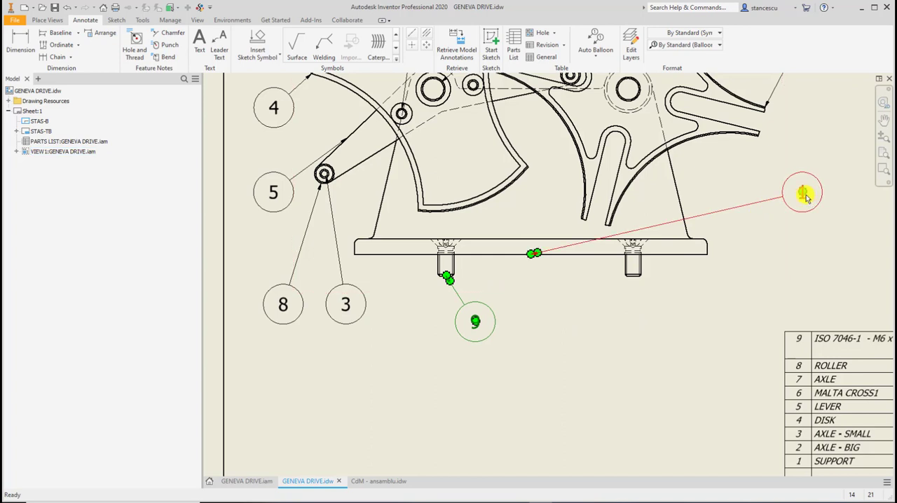
{"action": "left_click_drag", "start_coordinate": [806, 198], "coordinate": [610, 321]}
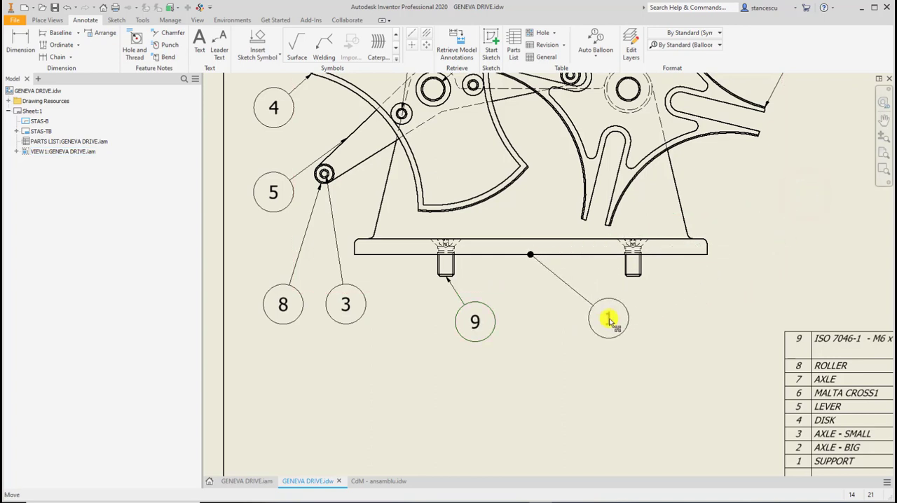
{"action": "left_click_drag", "start_coordinate": [475, 322], "coordinate": [491, 314]}
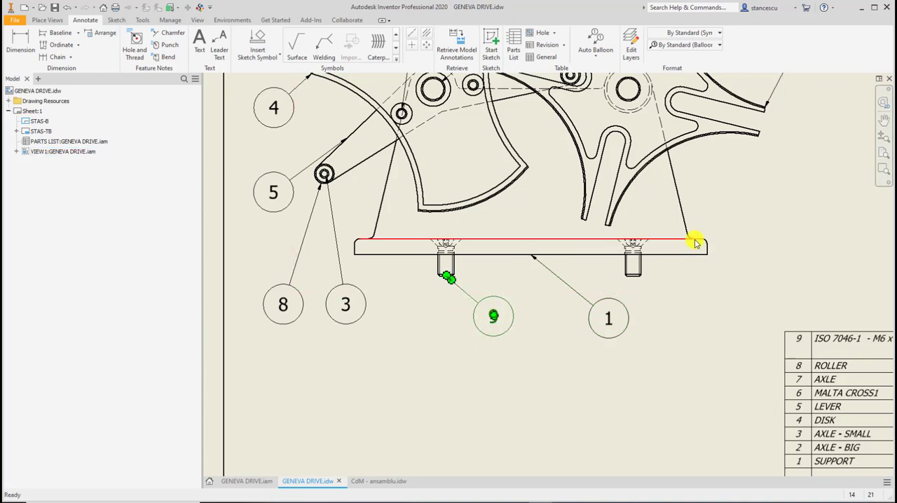
Check the leader attachment of balloon 7 and review the balloon arrangement around the whole view.
{"action": "middle_click_drag", "start_coordinate": [694, 241], "coordinate": [679, 402]}
{"action": "middle_click_drag", "start_coordinate": [667, 276], "coordinate": [699, 352]}
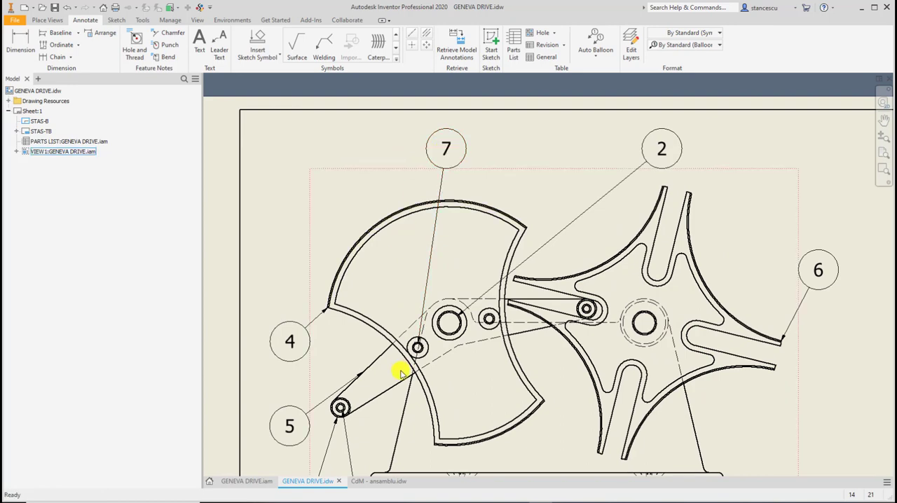
{"action": "scroll", "coordinate": [418, 347], "scroll_direction": "up", "scroll_amount": 3}
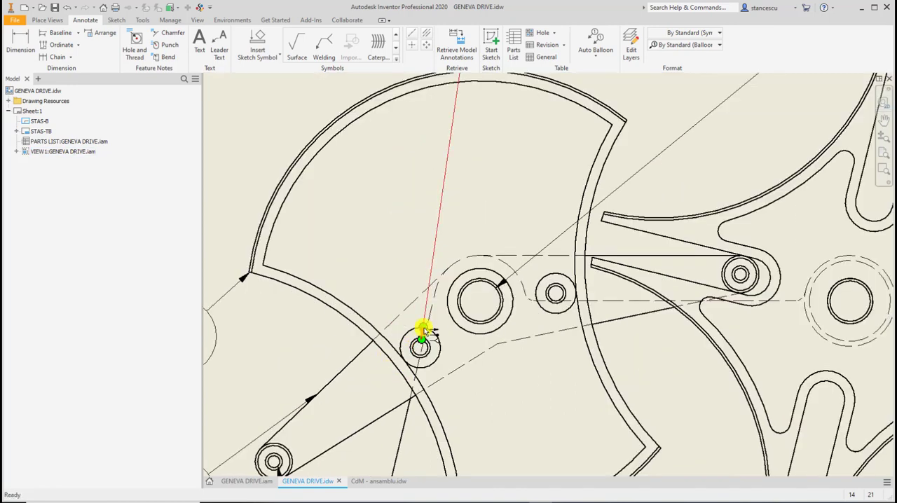
{"action": "scroll", "coordinate": [423, 286], "scroll_direction": "down", "scroll_amount": 3}
{"action": "scroll", "coordinate": [405, 283], "scroll_direction": "down", "scroll_amount": 2}
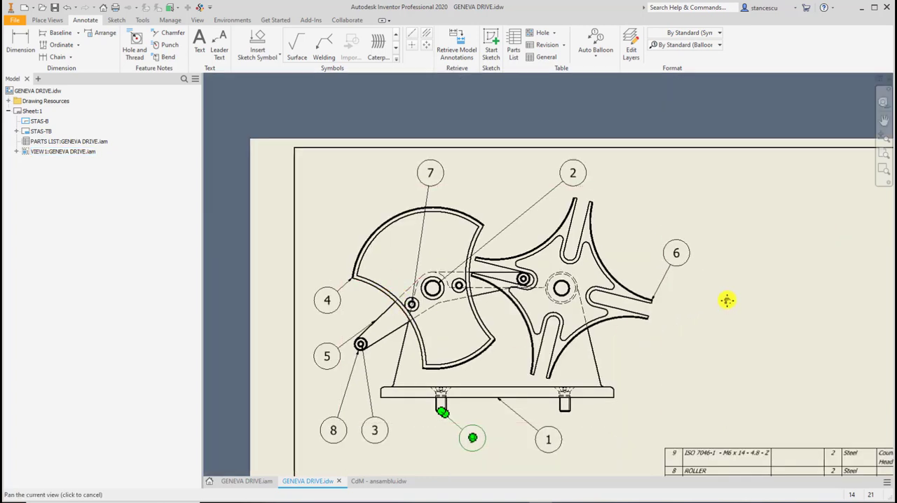
{"action": "mouse_move", "coordinate": [726, 300]}
{"action": "middle_mouse_down"}
{"action": "mouse_move", "coordinate": [705, 182]}
{"action": "mouse_move", "coordinate": [717, 222]}
{"action": "middle_mouse_up"}
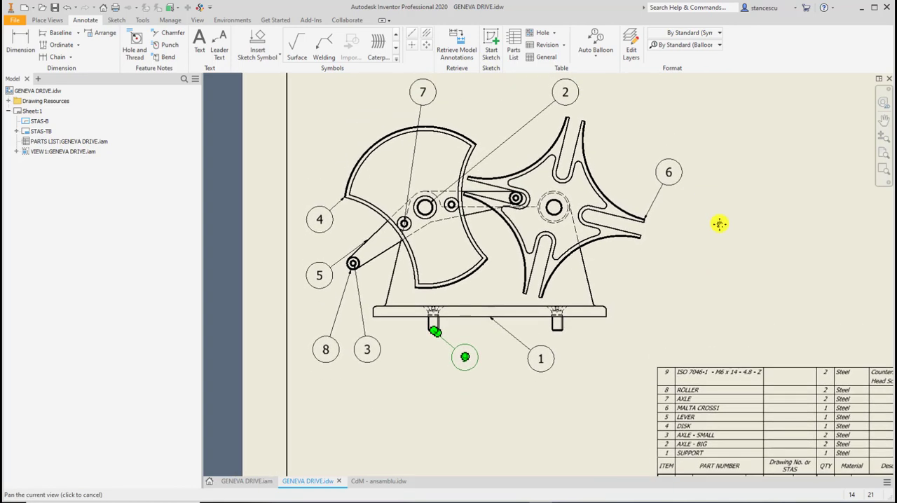
{"action": "left_click", "coordinate": [709, 238]}
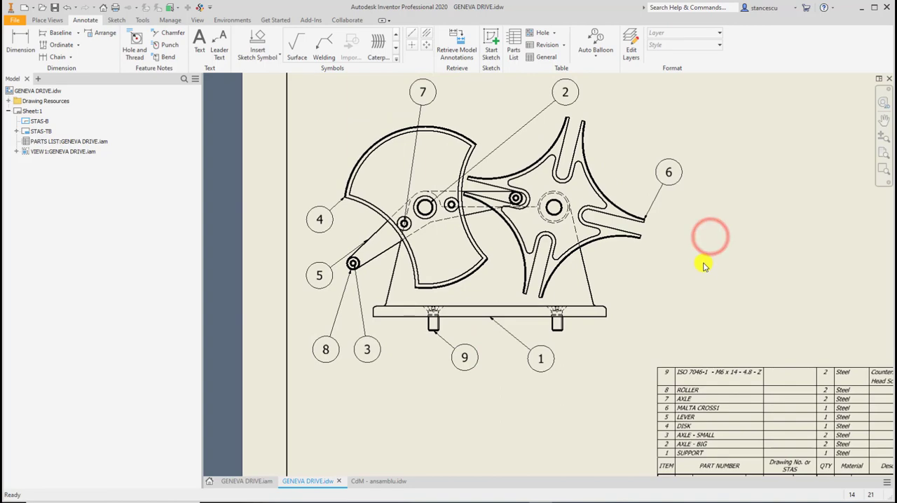
Add center marks to the disk's outer arc and to the hub circle of the Malta cross.
{"action": "key", "text": "Home"}
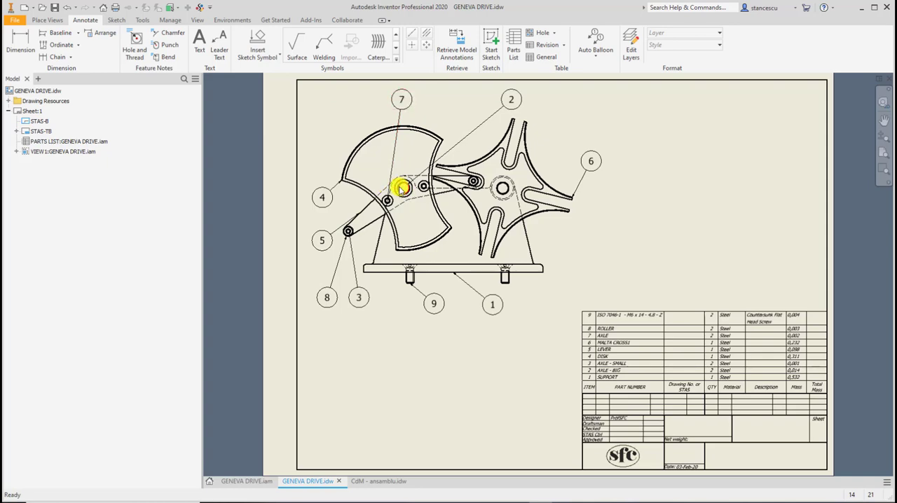
{"action": "scroll", "coordinate": [424, 212], "scroll_direction": "up", "scroll_amount": 3}
{"action": "middle_click_drag", "start_coordinate": [446, 219], "coordinate": [480, 300]}
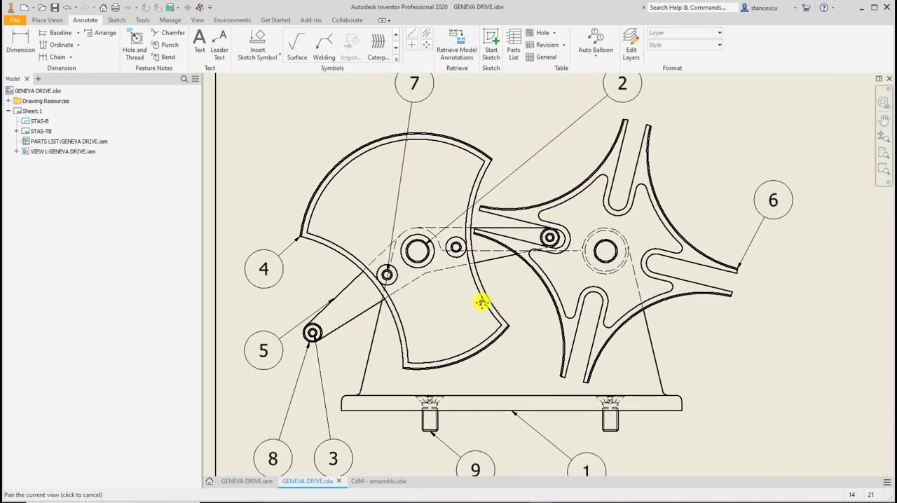
{"action": "left_click", "coordinate": [412, 47]}
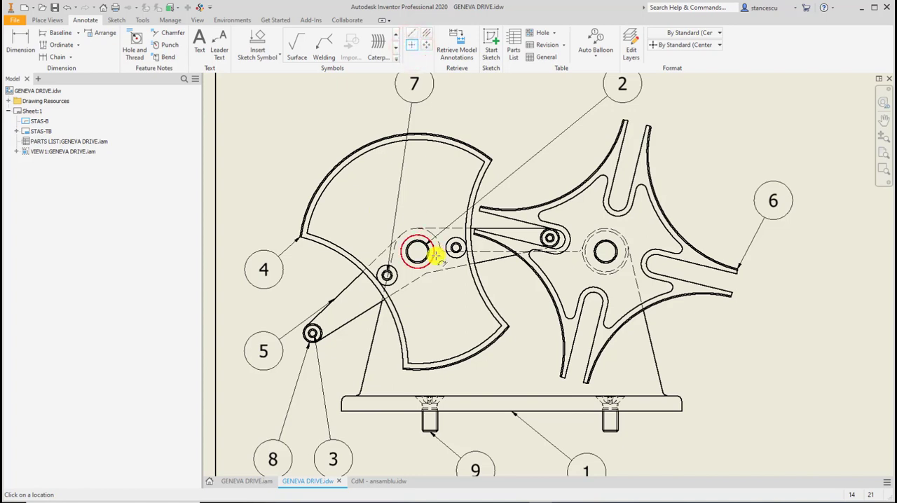
{"action": "left_click", "coordinate": [435, 132]}
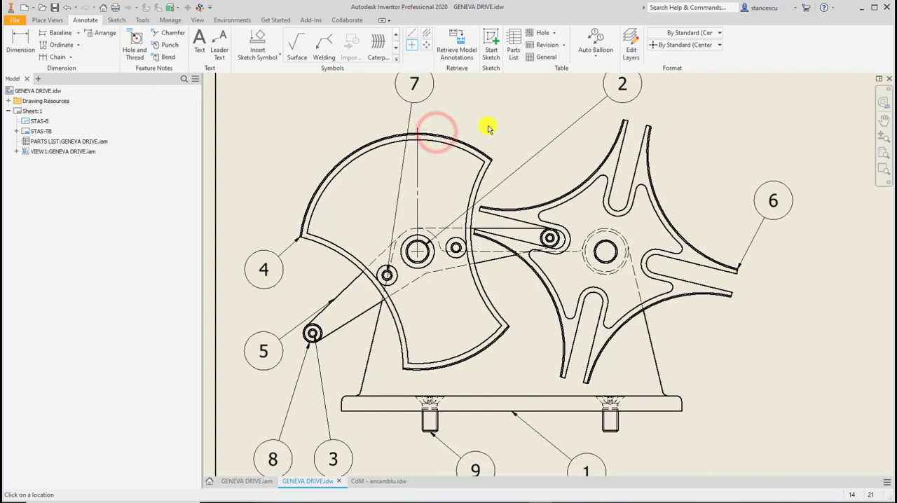
{"action": "left_click", "coordinate": [621, 272]}
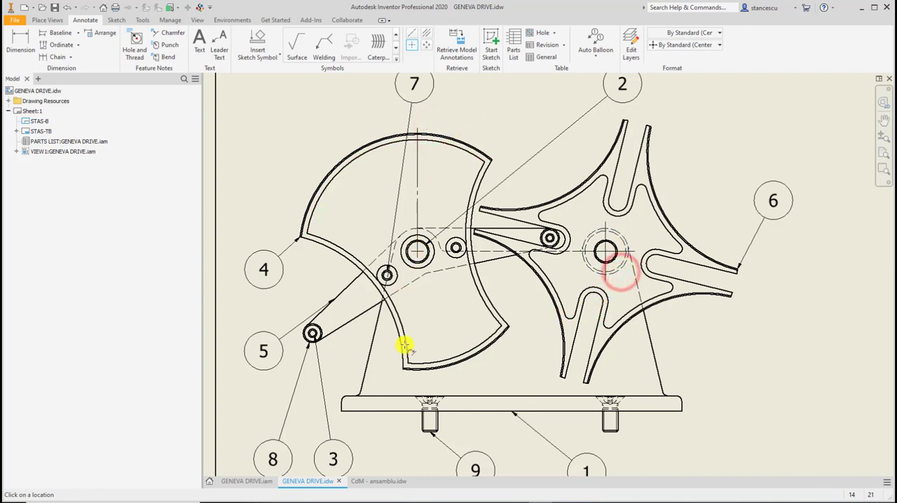
Add center marks to the two rollers on the lever ends and to the two small axle circles beside the disk's hub.
{"action": "left_click", "coordinate": [313, 323]}
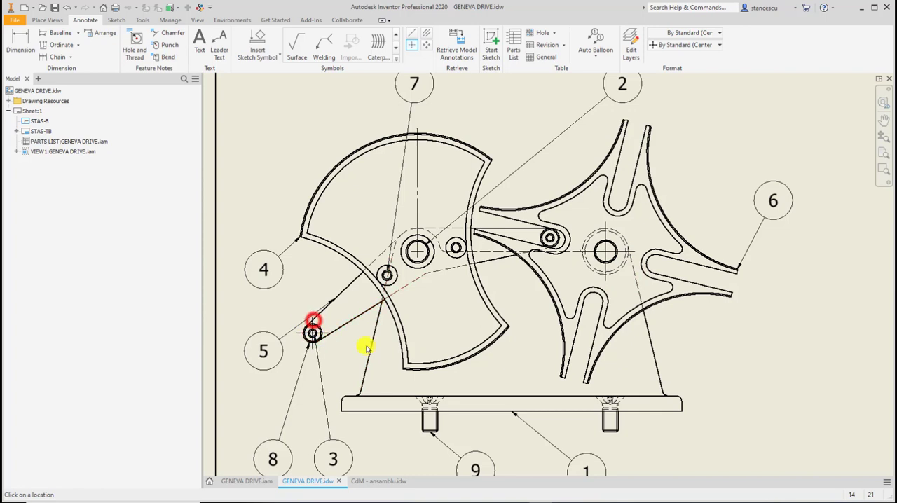
{"action": "left_click", "coordinate": [538, 234]}
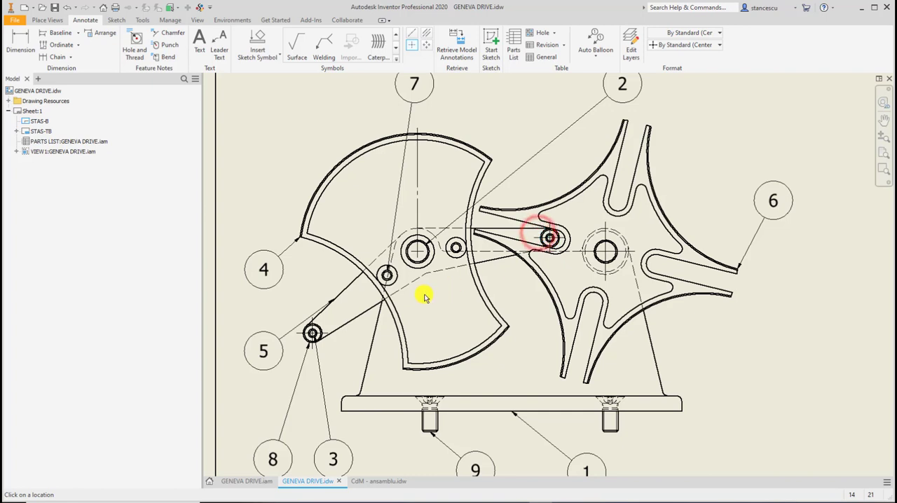
{"action": "left_click", "coordinate": [458, 256]}
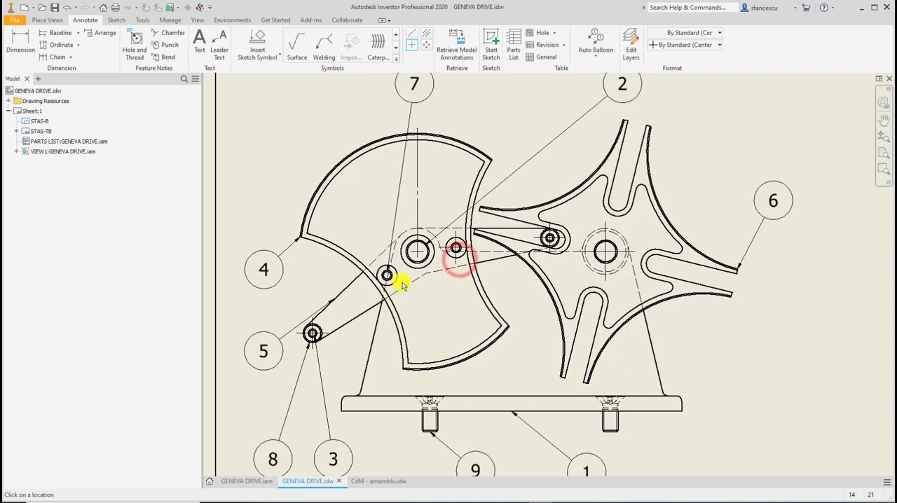
{"action": "left_click", "coordinate": [391, 280]}
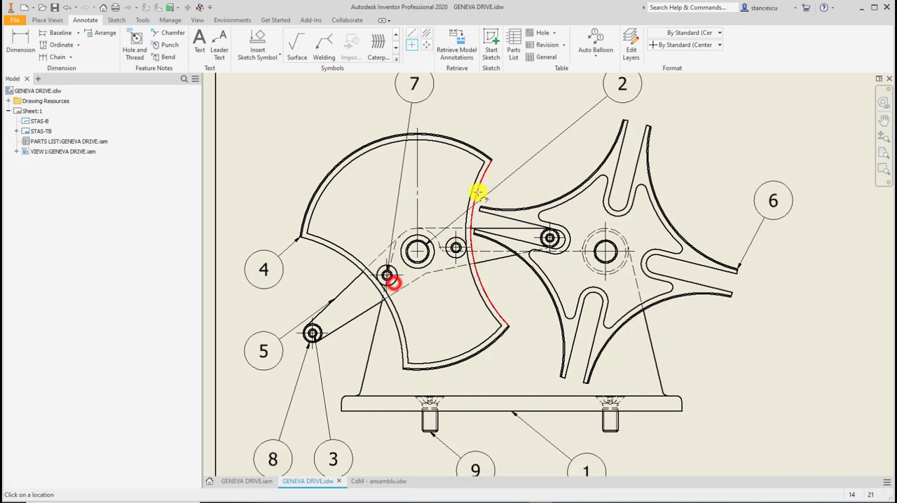
Add bisector centerlines between the shank edges of both countersunk screws in the support's base plate.
{"action": "left_click", "coordinate": [421, 35]}
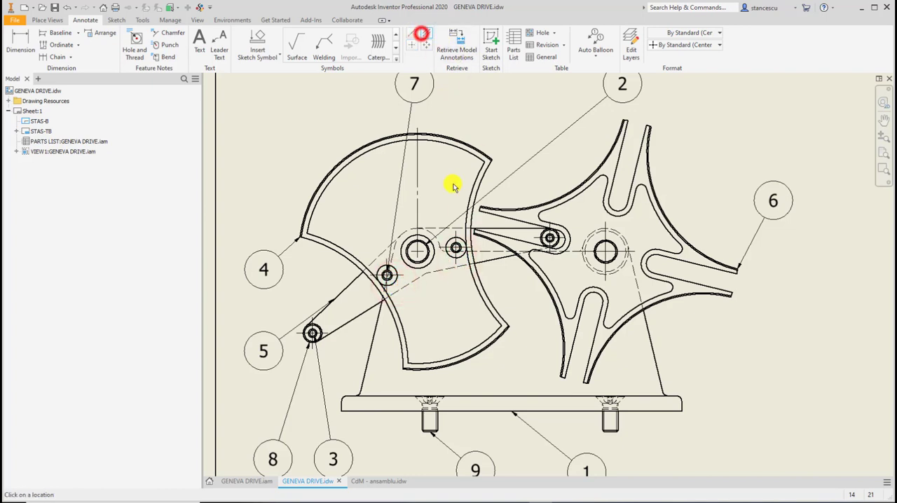
{"action": "scroll", "coordinate": [468, 255], "scroll_direction": "up", "scroll_amount": 3}
{"action": "mouse_move", "coordinate": [498, 266]}
{"action": "middle_mouse_down"}
{"action": "mouse_move", "coordinate": [498, 140]}
{"action": "mouse_move", "coordinate": [516, 84]}
{"action": "middle_mouse_up"}
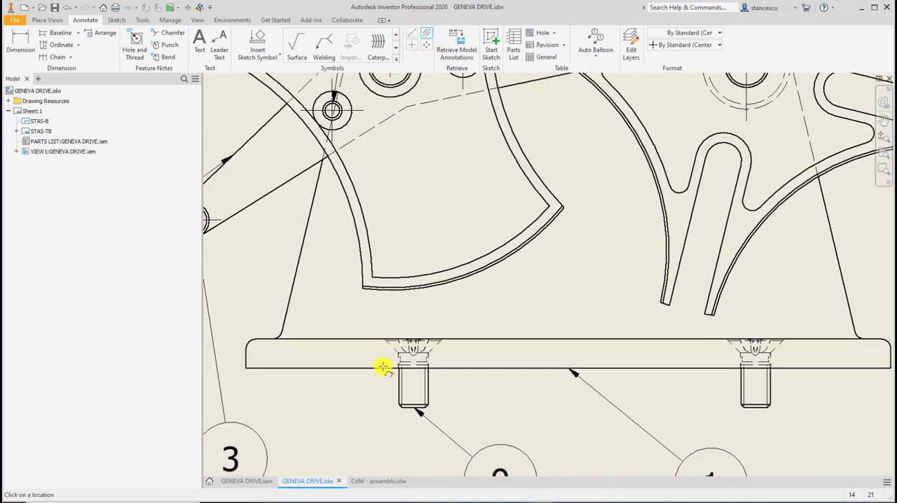
{"action": "left_click", "coordinate": [426, 375]}
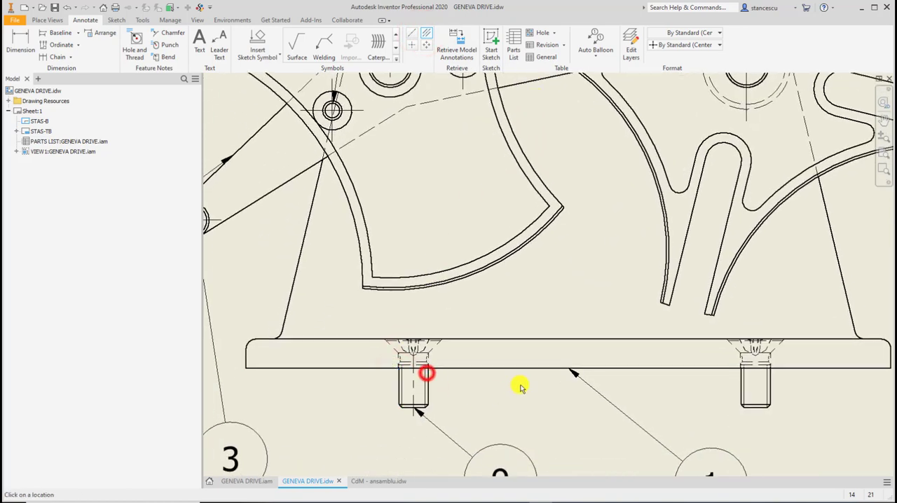
{"action": "left_click", "coordinate": [769, 380]}
{"action": "scroll", "coordinate": [645, 309], "scroll_direction": "up", "scroll_amount": 3}
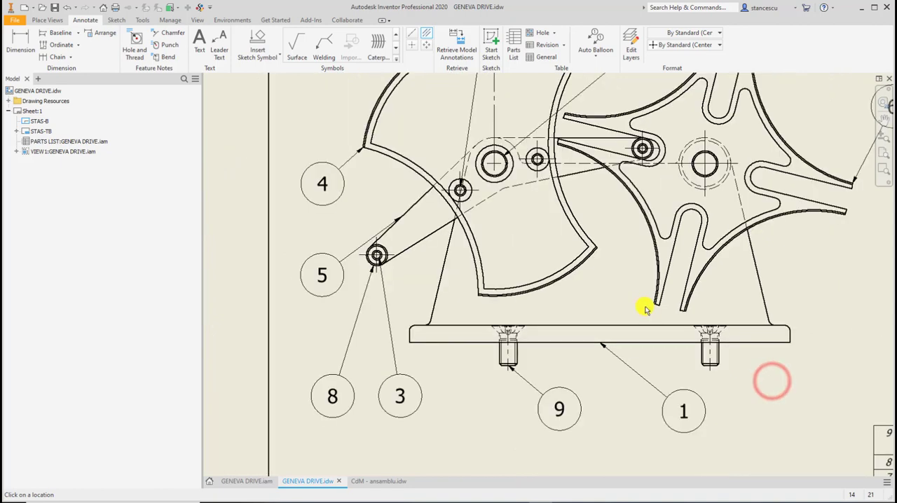
{"action": "scroll", "coordinate": [645, 309], "scroll_direction": "up", "scroll_amount": 3}
{"action": "mouse_move", "coordinate": [677, 343]}
{"action": "middle_mouse_down"}
{"action": "mouse_move", "coordinate": [561, 329]}
{"action": "mouse_move", "coordinate": [572, 316]}
{"action": "middle_mouse_up"}
{"action": "key", "text": "Escape"}
Create a centered pattern around the Malta cross's hub through the rounded end arcs of its four slots.
{"action": "left_click", "coordinate": [638, 136]}
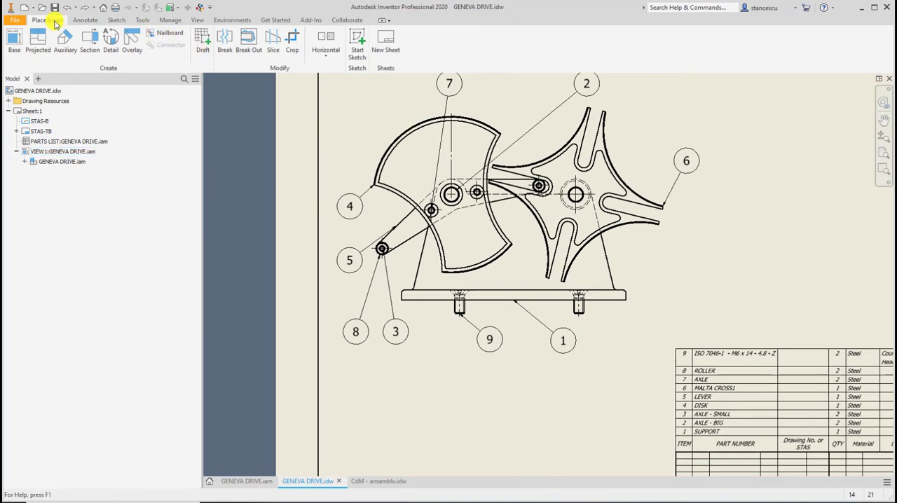
{"action": "left_click", "coordinate": [84, 20]}
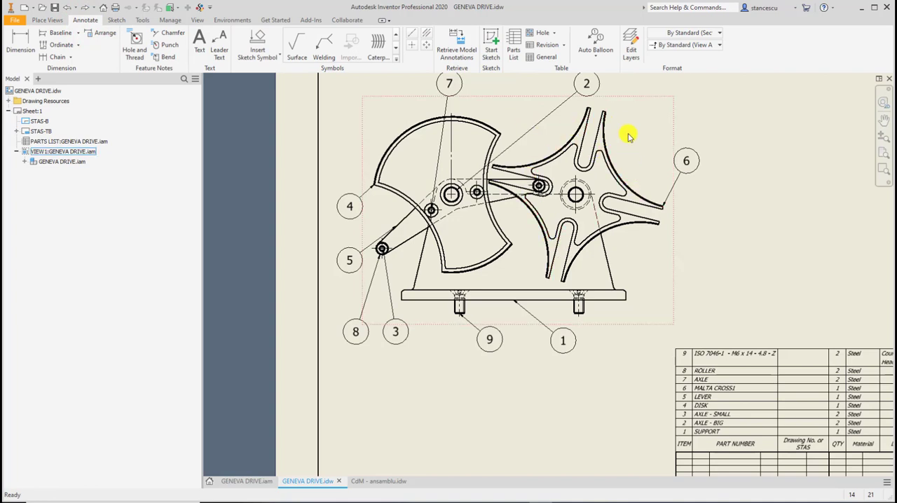
{"action": "left_click", "coordinate": [425, 46]}
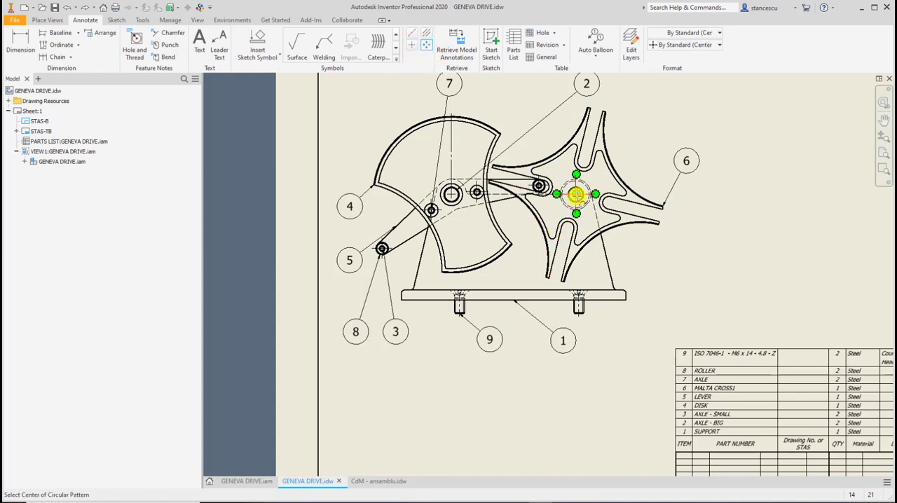
{"action": "left_click", "coordinate": [576, 194]}
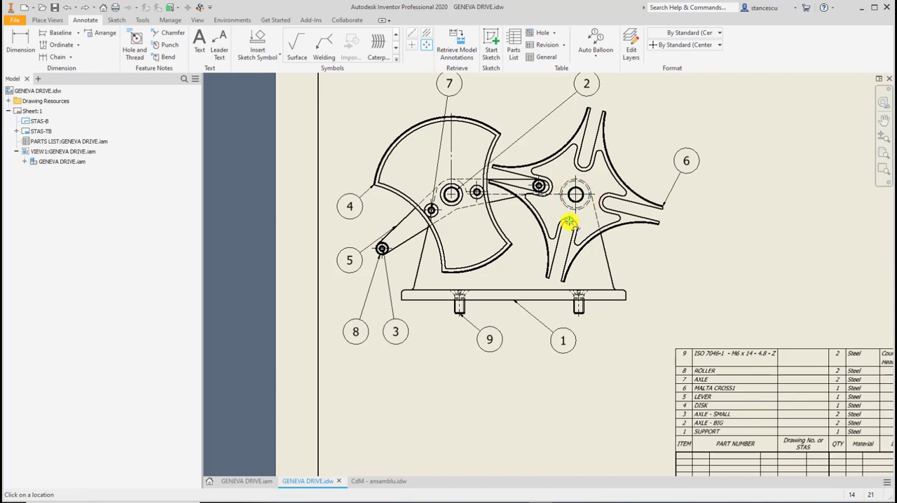
{"action": "scroll", "coordinate": [569, 223], "scroll_direction": "up", "scroll_amount": 3}
{"action": "left_click", "coordinate": [575, 228]}
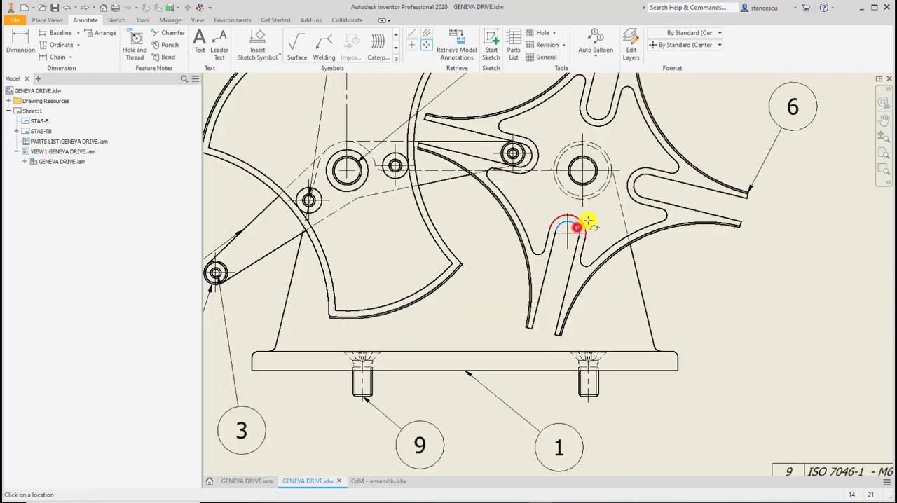
{"action": "left_click", "coordinate": [638, 177]}
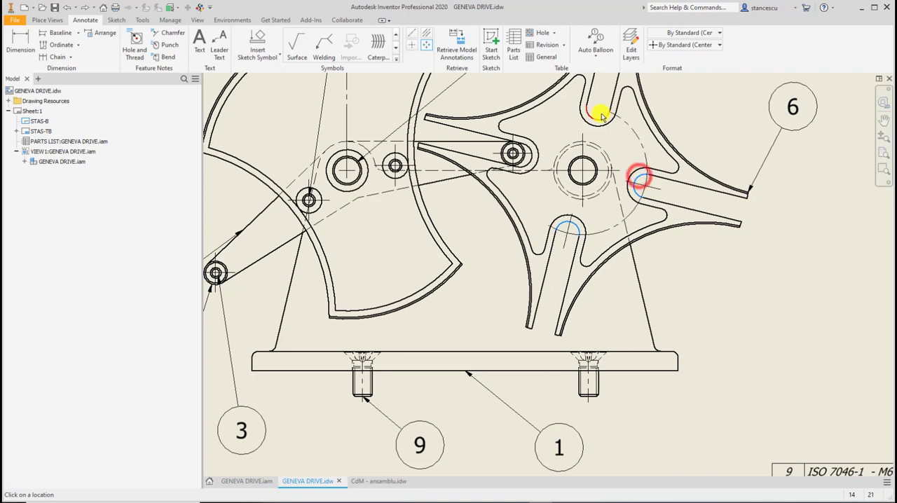
{"action": "left_click", "coordinate": [600, 118]}
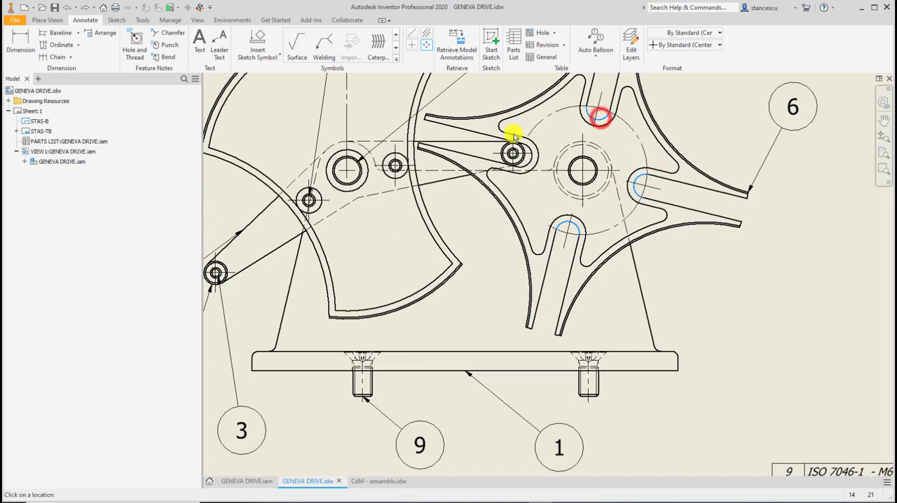
{"action": "left_click", "coordinate": [527, 149]}
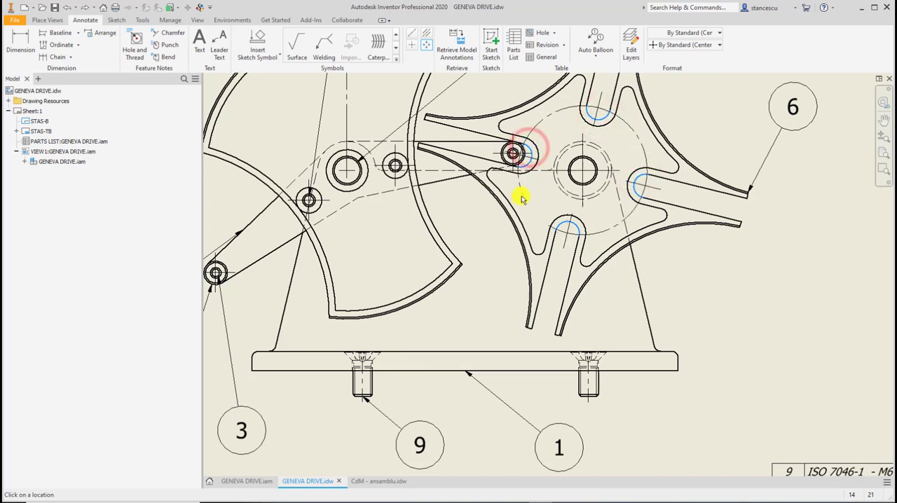
{"action": "right_click", "coordinate": [519, 202]}
{"action": "left_click", "coordinate": [558, 198]}
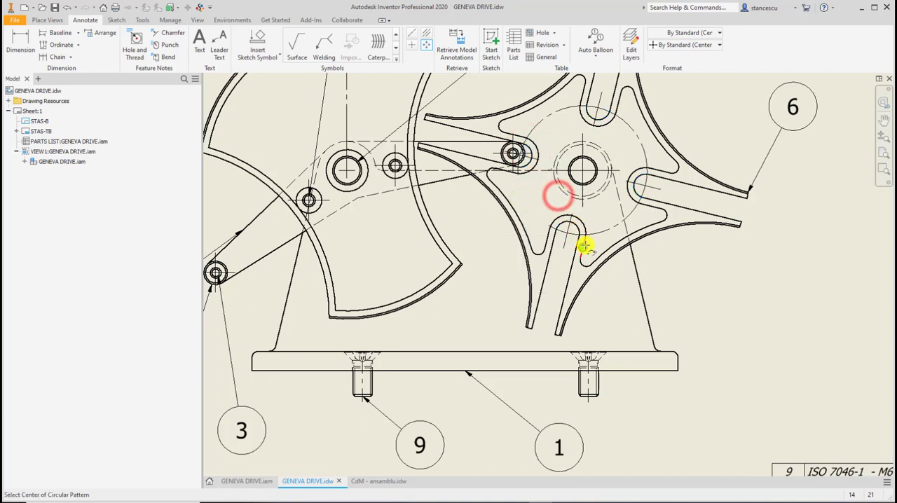
{"action": "key", "text": "Escape"}
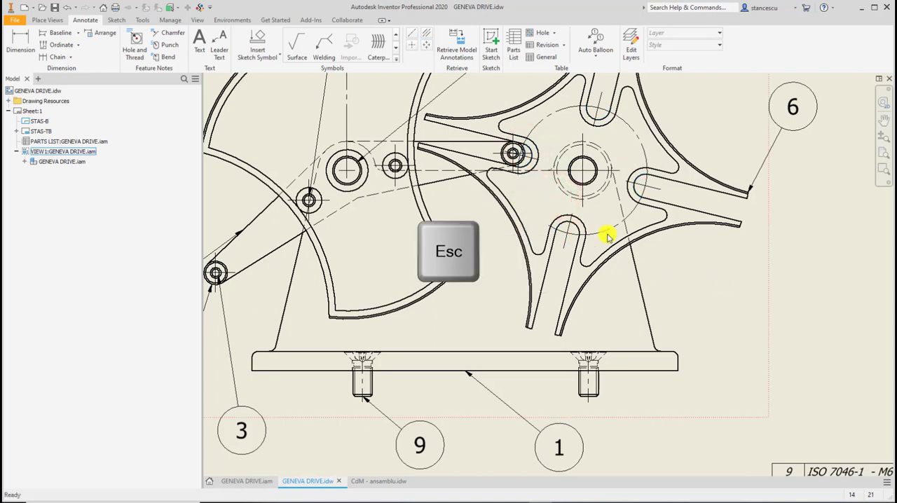
Extend the centerlines of the Malta cross's four slots along each slot to just beyond its open end.
{"action": "left_click", "coordinate": [563, 245]}
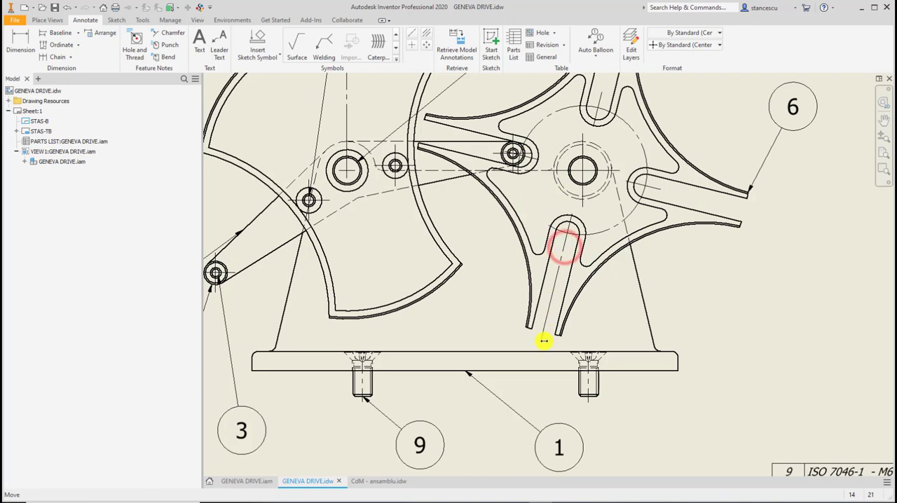
{"action": "left_click", "coordinate": [661, 191], "text": "ctrl"}
{"action": "left_click_drag", "start_coordinate": [683, 194], "coordinate": [753, 210]}
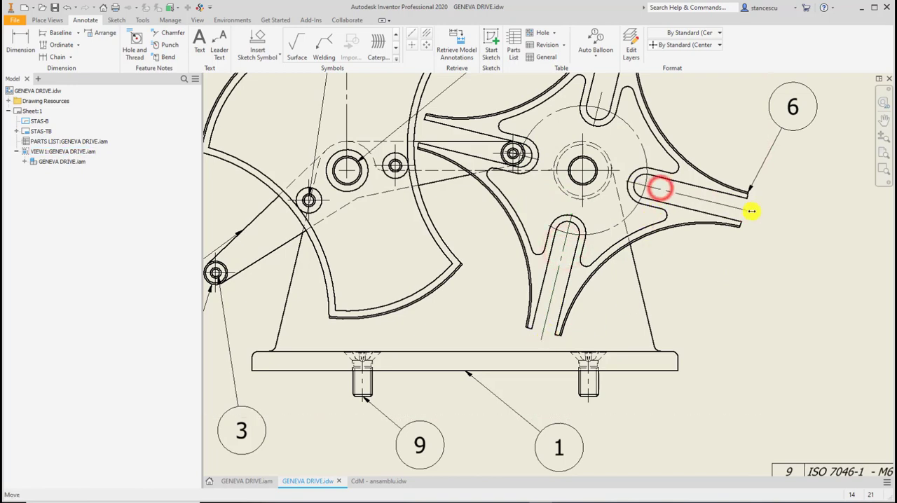
{"action": "middle_click_drag", "start_coordinate": [740, 171], "coordinate": [754, 301]}
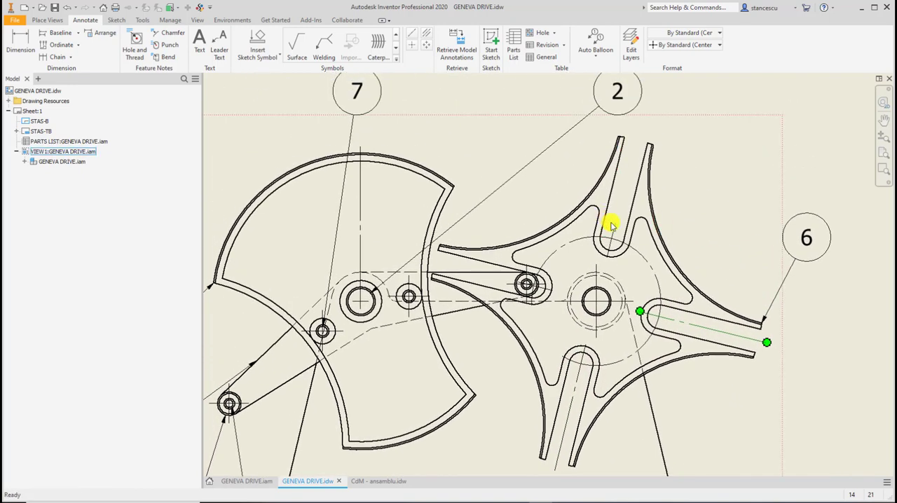
{"action": "left_click_drag", "start_coordinate": [615, 223], "coordinate": [638, 129]}
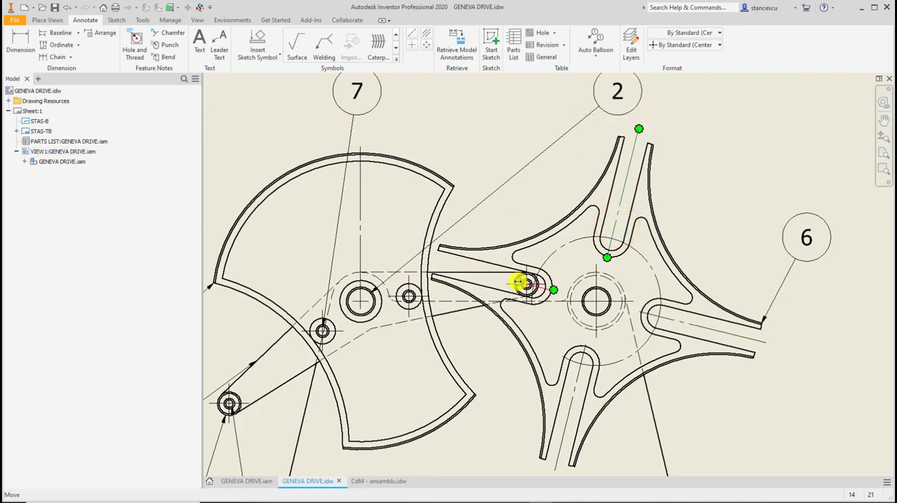
{"action": "left_click_drag", "start_coordinate": [518, 282], "coordinate": [436, 262]}
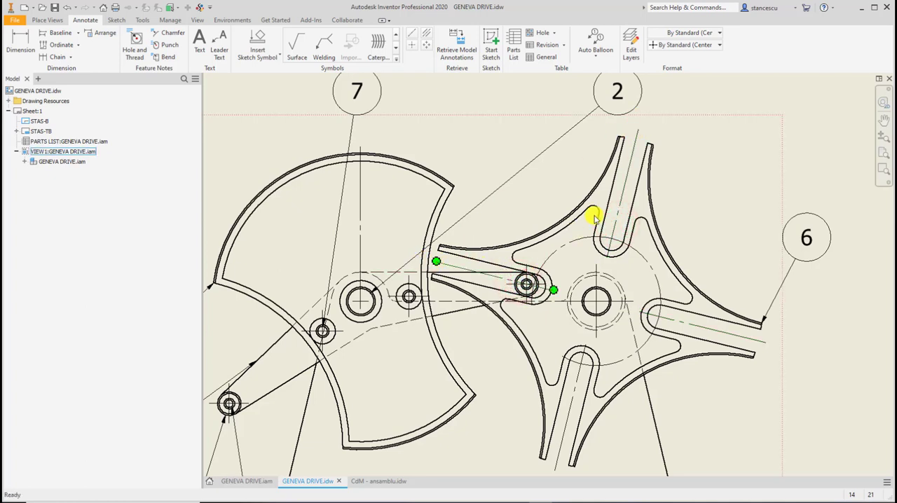
{"action": "left_click", "coordinate": [668, 178]}
{"action": "left_click", "coordinate": [812, 162]}
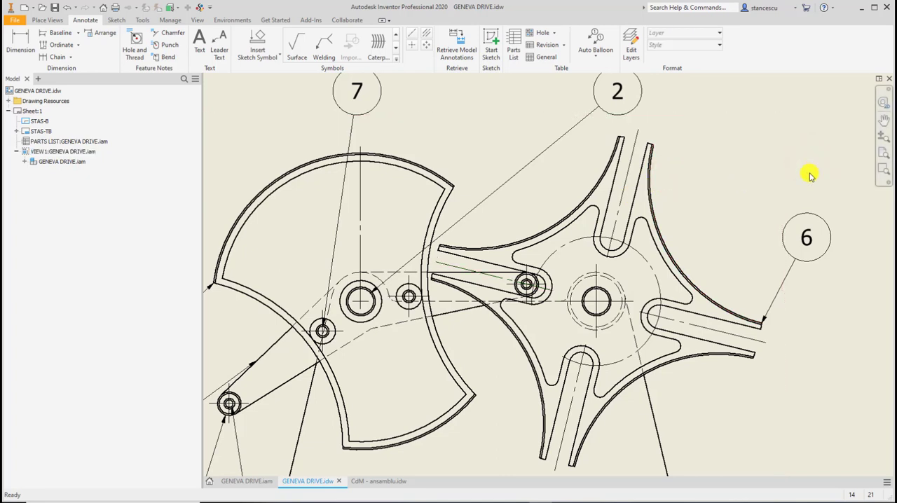
Move balloon 4 up beside the disk's upper part and reattach its leader higher on the disk's outer arc.
{"action": "key", "text": "F6"}
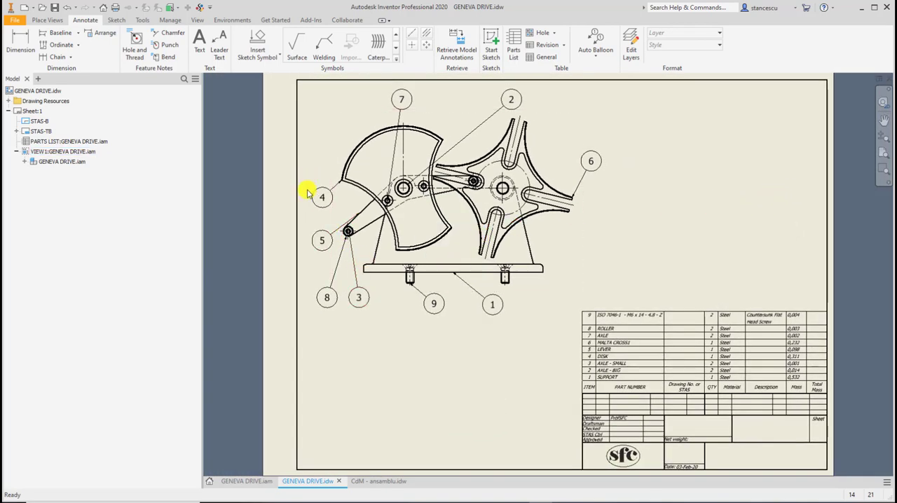
{"action": "left_click_drag", "start_coordinate": [324, 196], "coordinate": [322, 131]}
{"action": "scroll", "coordinate": [337, 177], "scroll_direction": "up", "scroll_amount": 3}
{"action": "scroll", "coordinate": [337, 176], "scroll_direction": "up", "scroll_amount": 3}
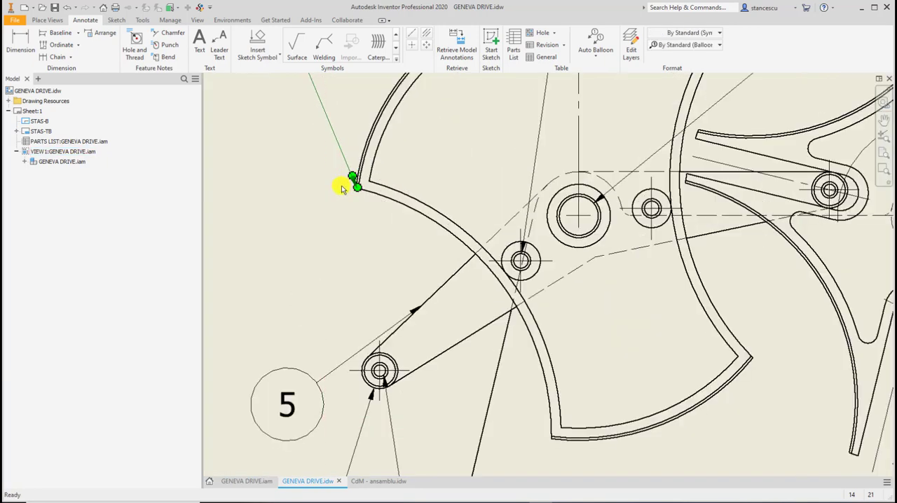
{"action": "left_click_drag", "start_coordinate": [357, 186], "coordinate": [380, 105]}
{"action": "scroll", "coordinate": [484, 217], "scroll_direction": "down", "scroll_amount": 5}
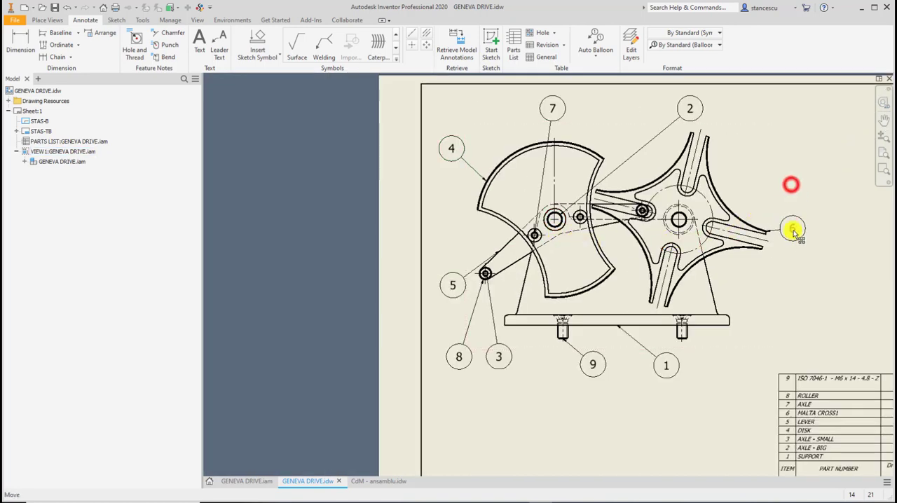
Move balloon 6 level with balloon 2 and to its right, and reattach its leader to the Malta cross's upper-right concave edge.
{"action": "left_click_drag", "start_coordinate": [790, 186], "coordinate": [746, 108]}
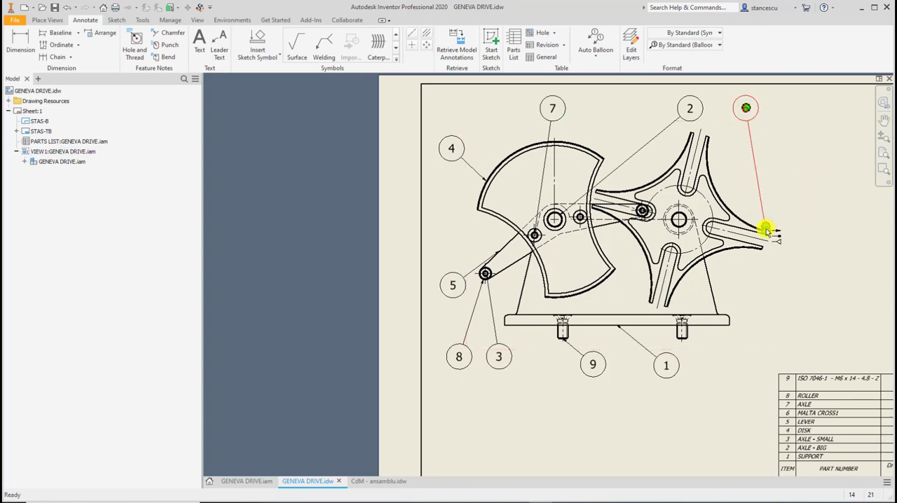
{"action": "scroll", "coordinate": [765, 227], "scroll_direction": "up", "scroll_amount": 5}
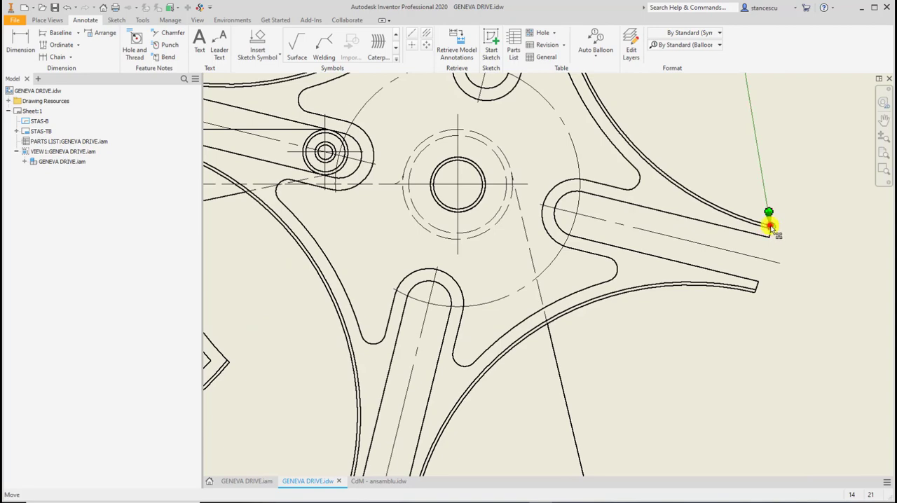
{"action": "mouse_move", "coordinate": [769, 226]}
{"action": "left_mouse_down"}
{"action": "mouse_move", "coordinate": [674, 174]}
{"action": "mouse_move", "coordinate": [633, 124]}
{"action": "mouse_move", "coordinate": [615, 124]}
{"action": "left_mouse_up"}
{"action": "scroll", "coordinate": [638, 144], "scroll_direction": "down", "scroll_amount": 3}
{"action": "mouse_move", "coordinate": [637, 144]}
{"action": "middle_mouse_down"}
{"action": "mouse_move", "coordinate": [710, 257]}
{"action": "mouse_move", "coordinate": [745, 270]}
{"action": "middle_mouse_up"}
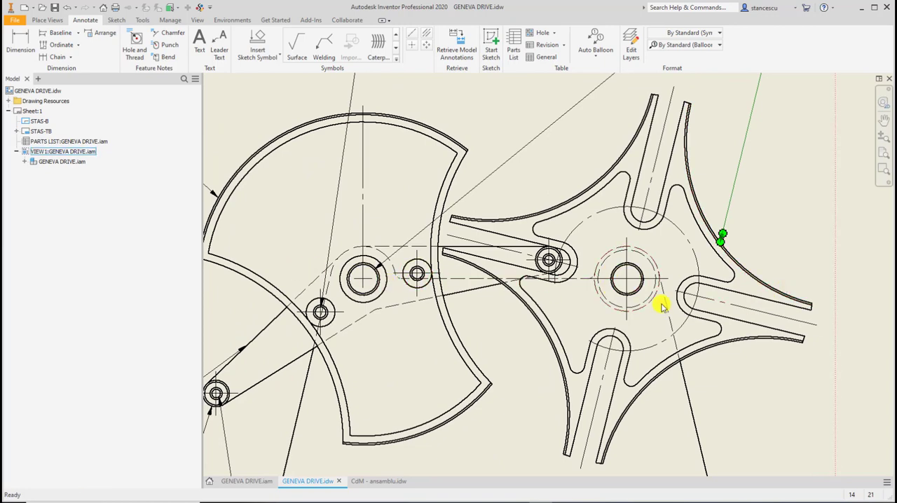
Start a section view of the front view, drawing a horizontal cutting line through the disk's and Malta cross's hub centers, past both parts.
{"action": "scroll", "coordinate": [624, 330], "scroll_direction": "down", "scroll_amount": 3}
{"action": "scroll", "coordinate": [652, 276], "scroll_direction": "up", "scroll_amount": 2}
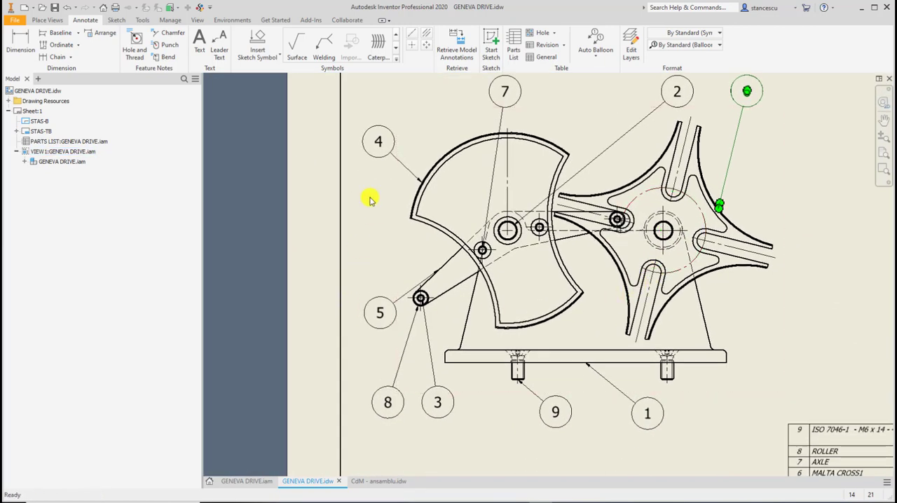
{"action": "left_click", "coordinate": [38, 21]}
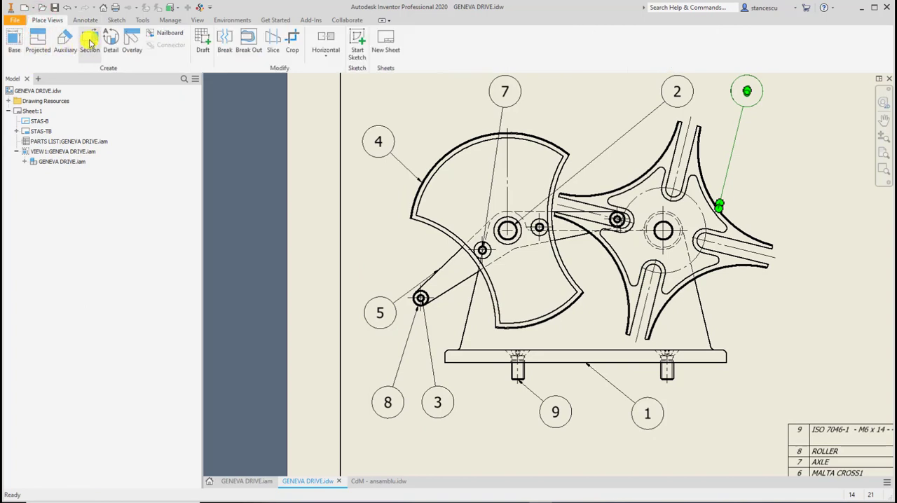
{"action": "left_click", "coordinate": [89, 39]}
{"action": "key", "text": "Escape"}
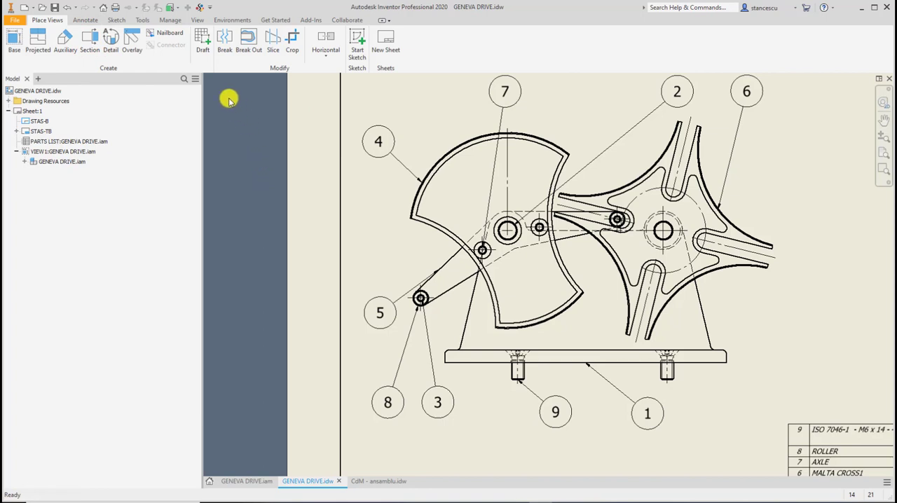
{"action": "left_click", "coordinate": [86, 38]}
{"action": "left_click", "coordinate": [436, 118]}
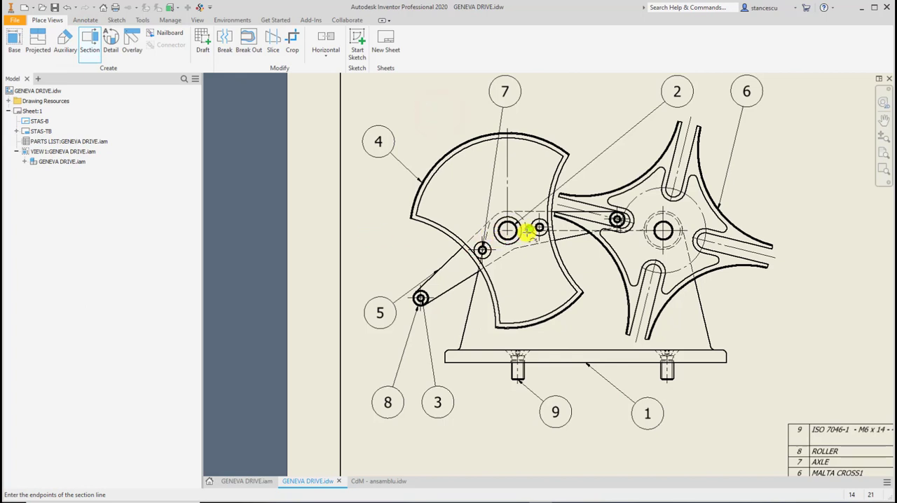
{"action": "left_click", "coordinate": [378, 230]}
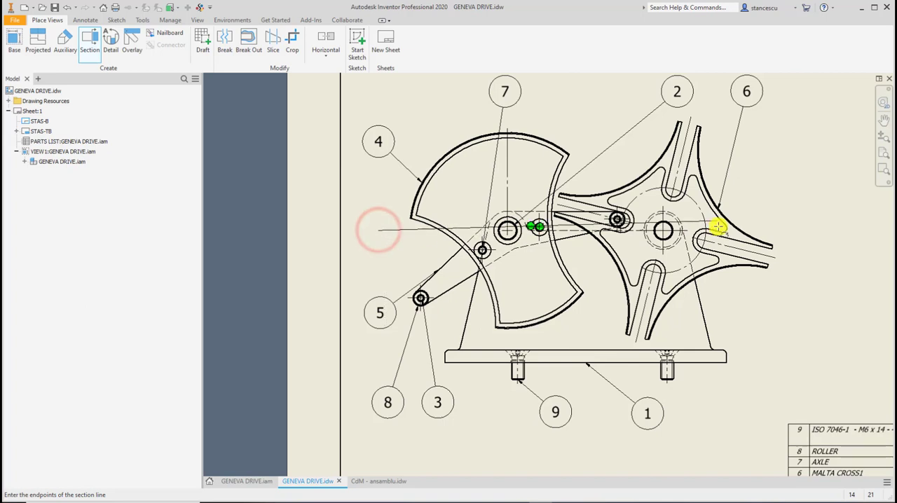
{"action": "left_click", "coordinate": [782, 230]}
{"action": "right_click", "coordinate": [772, 181]}
{"action": "left_click", "coordinate": [810, 181]}
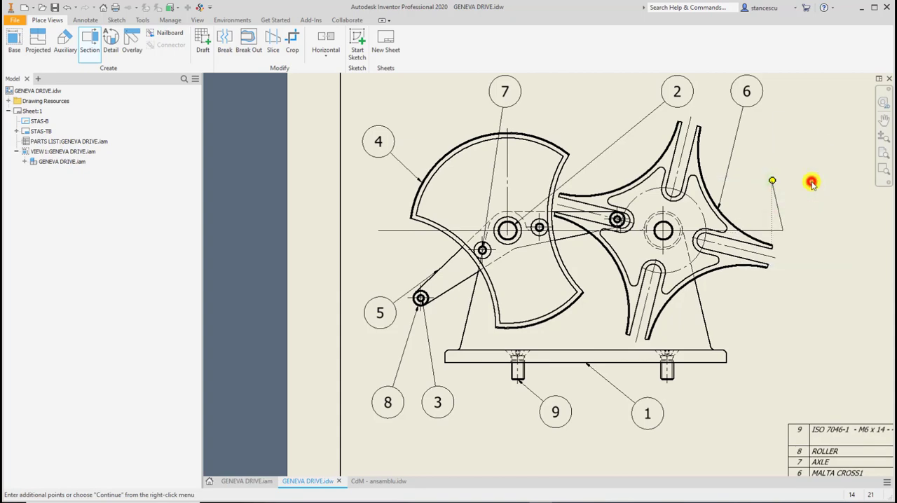
Place section view A below the front view at scale 1:1 with full section depth and the projected method.
{"action": "scroll", "coordinate": [746, 357], "scroll_direction": "down", "scroll_amount": 3}
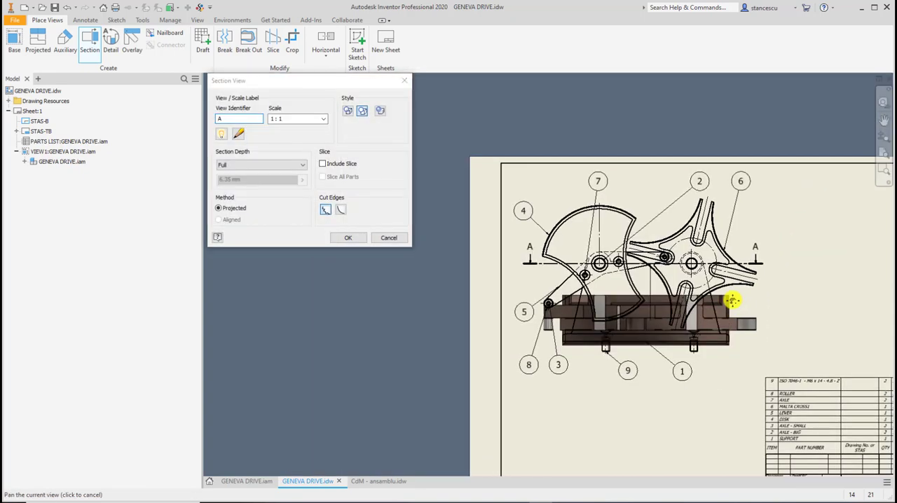
{"action": "middle_click_drag", "start_coordinate": [732, 299], "coordinate": [721, 241]}
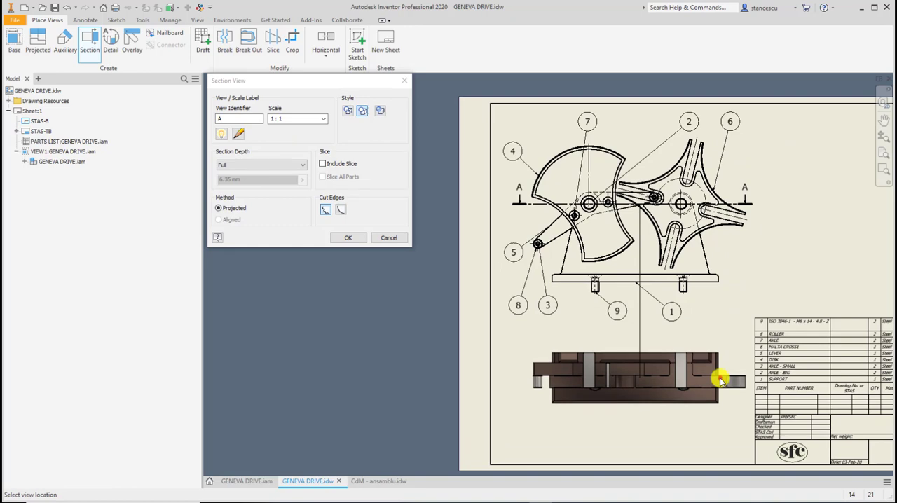
{"action": "left_click", "coordinate": [720, 376]}
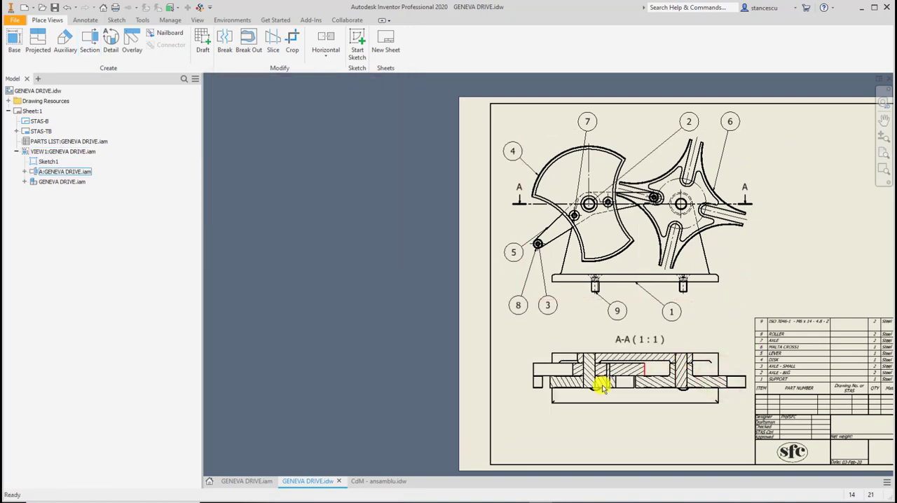
Examine how the axles and neighboring parts are cut and hatched in section A-A, comparing them with the cutting line in the front view.
{"action": "scroll", "coordinate": [577, 363], "scroll_direction": "up", "scroll_amount": 3}
{"action": "middle_click_drag", "start_coordinate": [577, 347], "coordinate": [503, 303]}
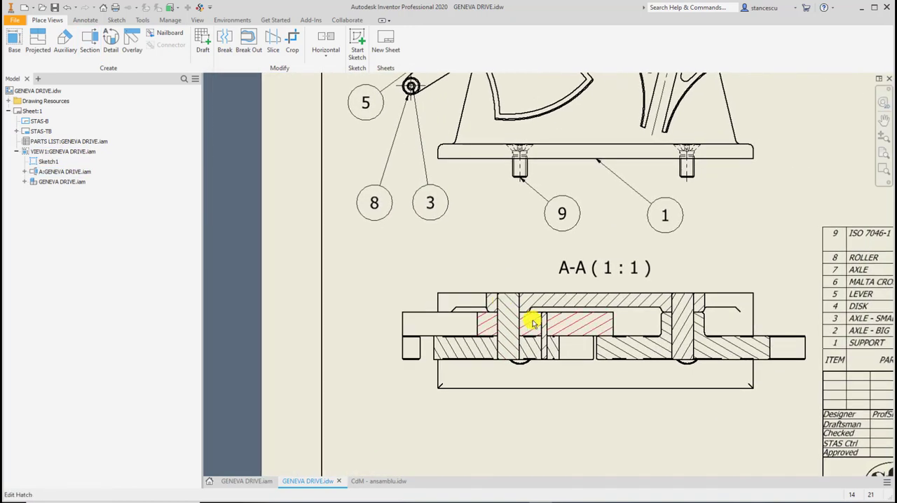
{"action": "scroll", "coordinate": [542, 315], "scroll_direction": "up", "scroll_amount": 3}
{"action": "scroll", "coordinate": [502, 326], "scroll_direction": "down", "scroll_amount": 2}
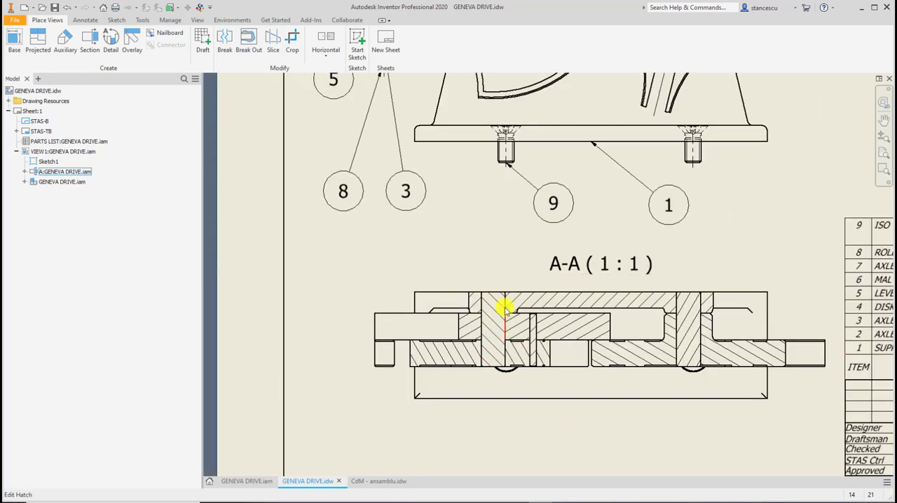
{"action": "scroll", "coordinate": [516, 348], "scroll_direction": "down", "scroll_amount": 3}
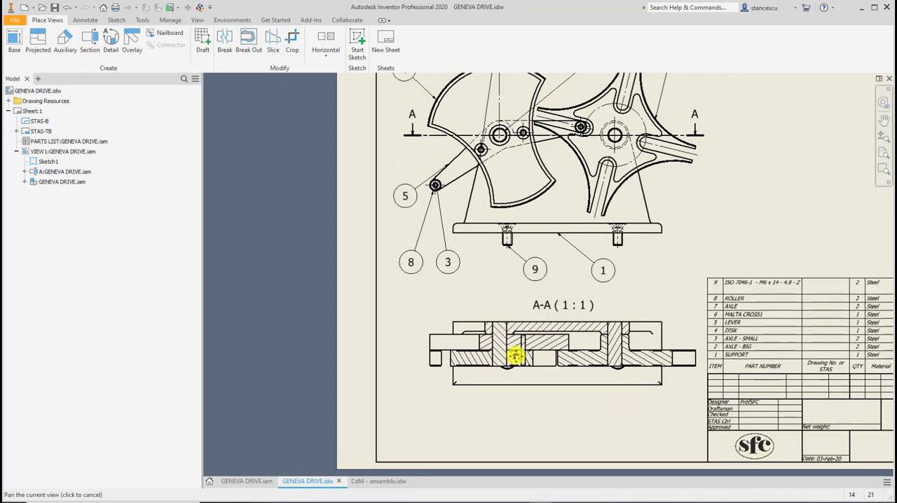
{"action": "scroll", "coordinate": [496, 140], "scroll_direction": "up", "scroll_amount": 3}
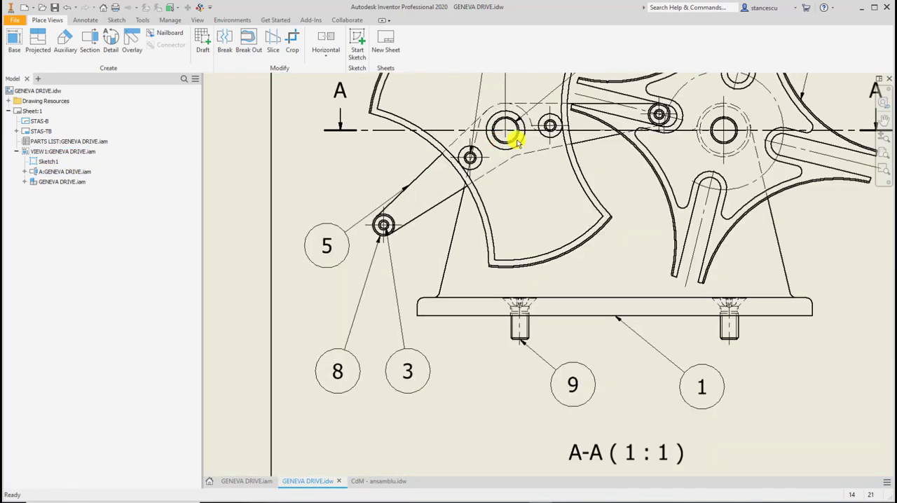
{"action": "scroll", "coordinate": [542, 128], "scroll_direction": "up", "scroll_amount": 3}
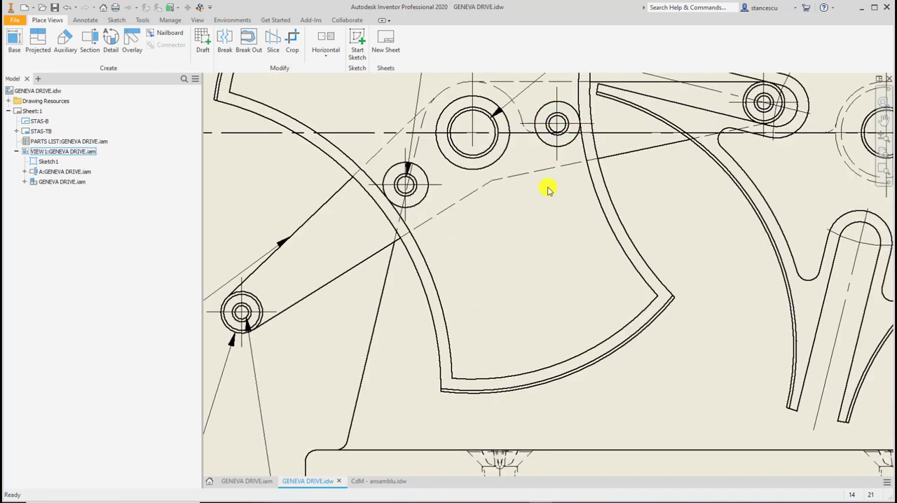
{"action": "scroll", "coordinate": [545, 240], "scroll_direction": "down", "scroll_amount": 2}
{"action": "scroll", "coordinate": [533, 278], "scroll_direction": "down", "scroll_amount": 3}
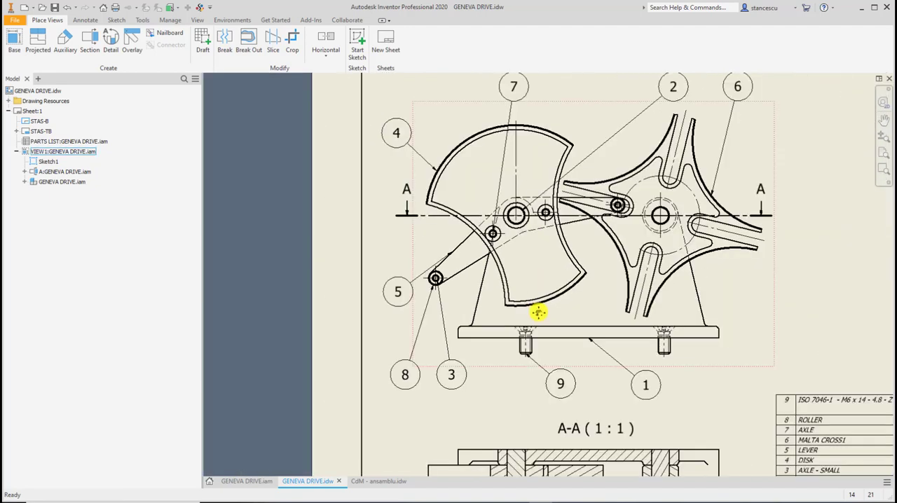
{"action": "middle_click_drag", "start_coordinate": [537, 304], "coordinate": [509, 222]}
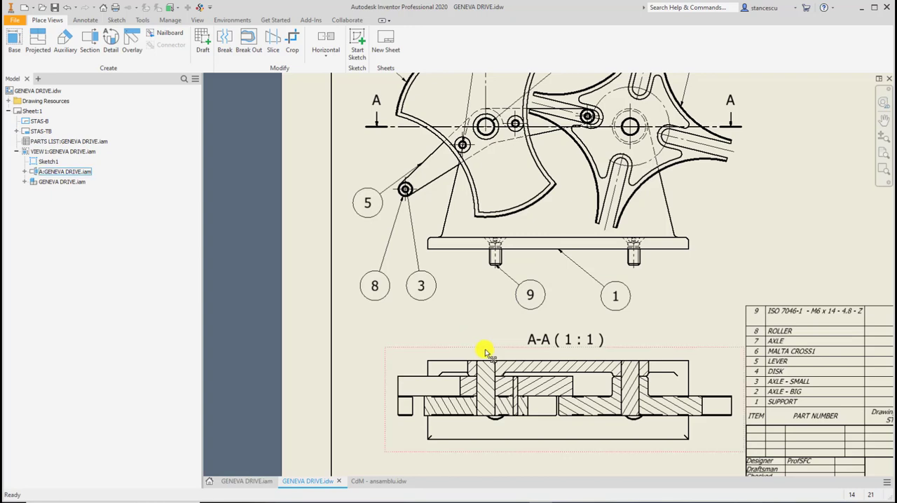
{"action": "mouse_move", "coordinate": [483, 327]}
{"action": "middle_mouse_down"}
{"action": "mouse_move", "coordinate": [483, 288]}
{"action": "mouse_move", "coordinate": [429, 230]}
{"action": "middle_mouse_up"}
{"action": "scroll", "coordinate": [473, 305], "scroll_direction": "up", "scroll_amount": 3}
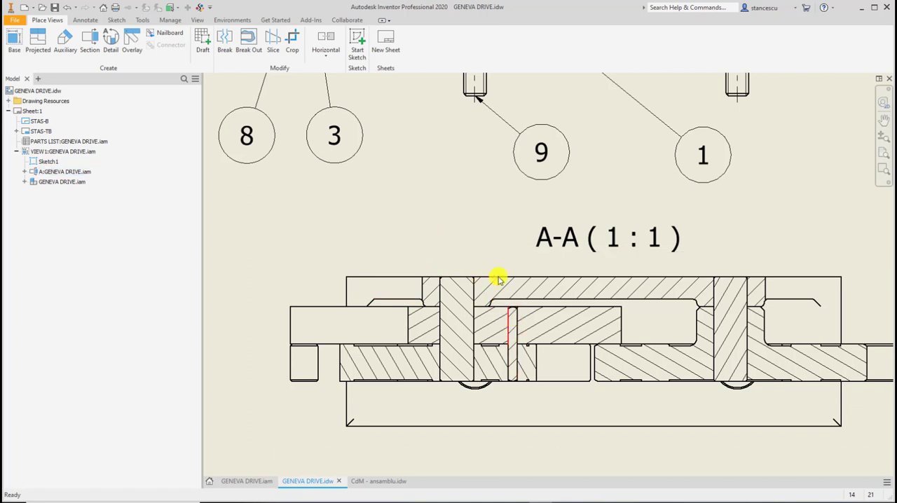
{"action": "middle_click_drag", "start_coordinate": [443, 226], "coordinate": [400, 180]}
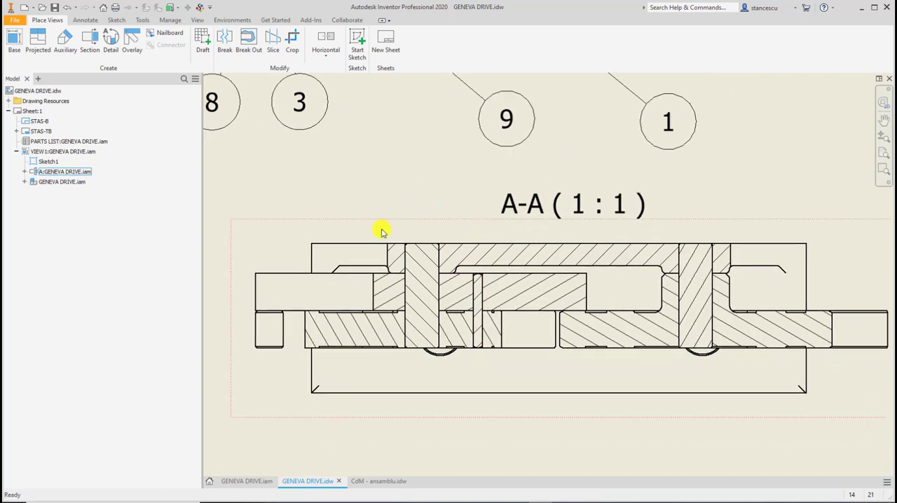
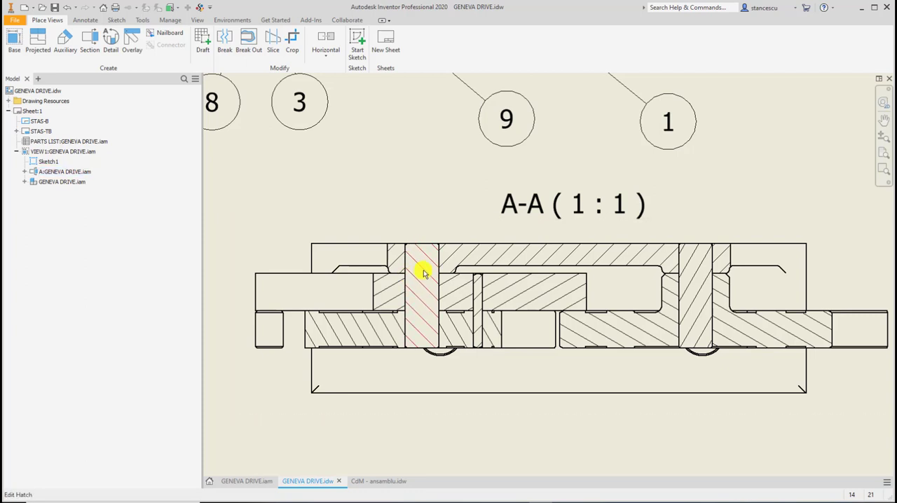
Set the section participation of both big axles, AXLE - BIG:1 and AXLE - BIG:2, to None in section view A-A.
{"action": "left_click", "coordinate": [424, 272]}
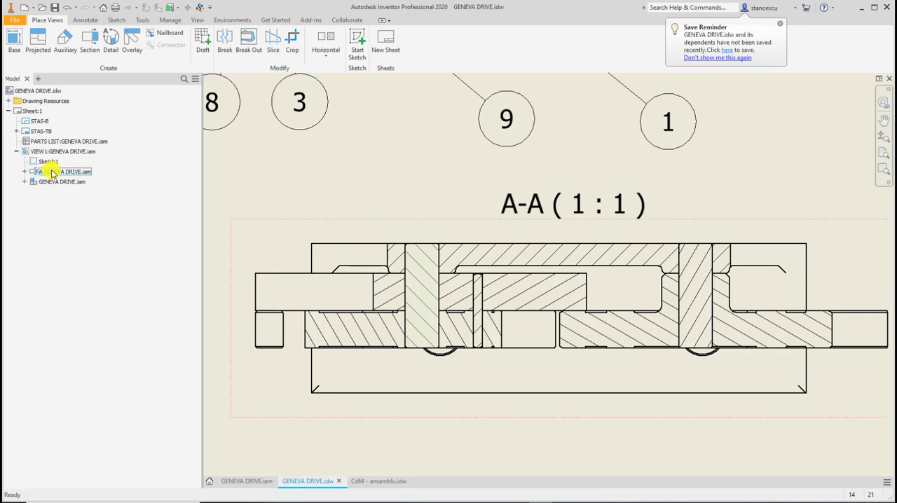
{"action": "left_click", "coordinate": [24, 172]}
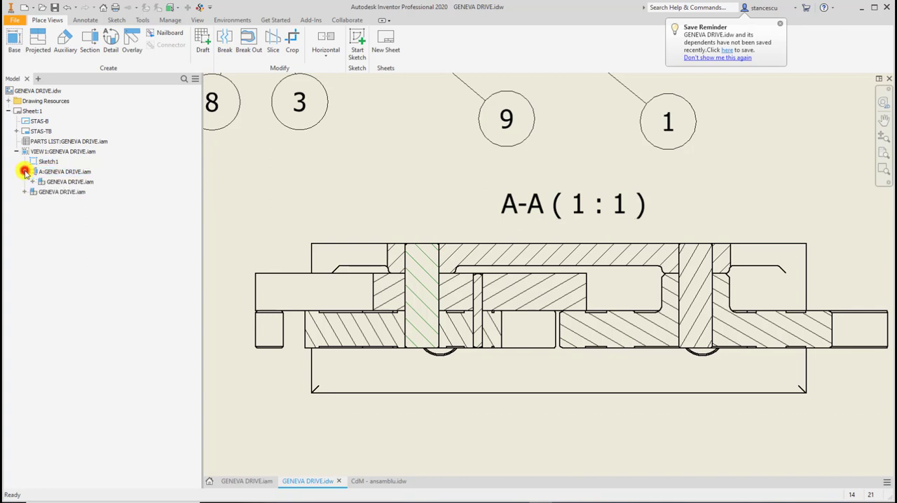
{"action": "left_click", "coordinate": [32, 182]}
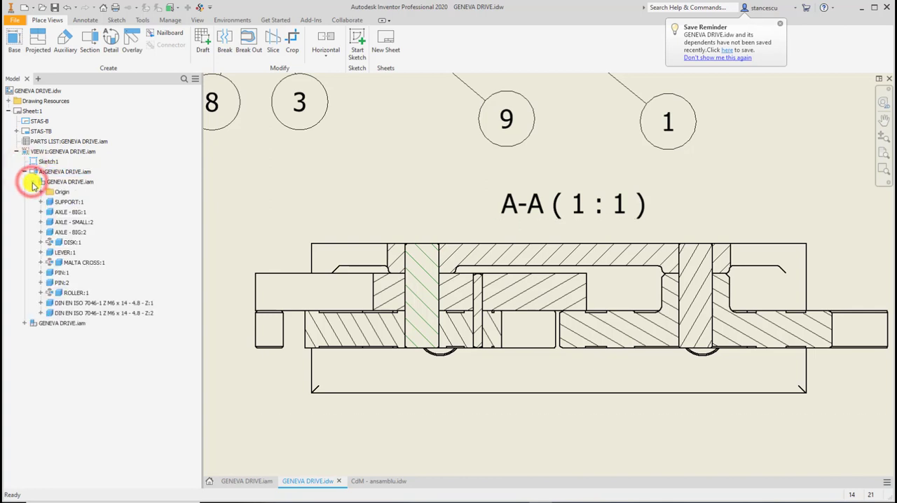
{"action": "right_click", "coordinate": [62, 216]}
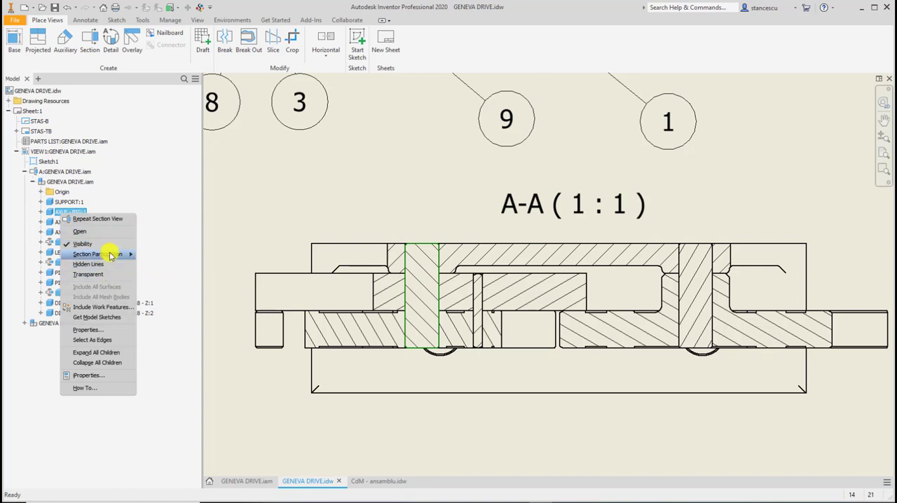
{"action": "mouse_move", "coordinate": [111, 255]}
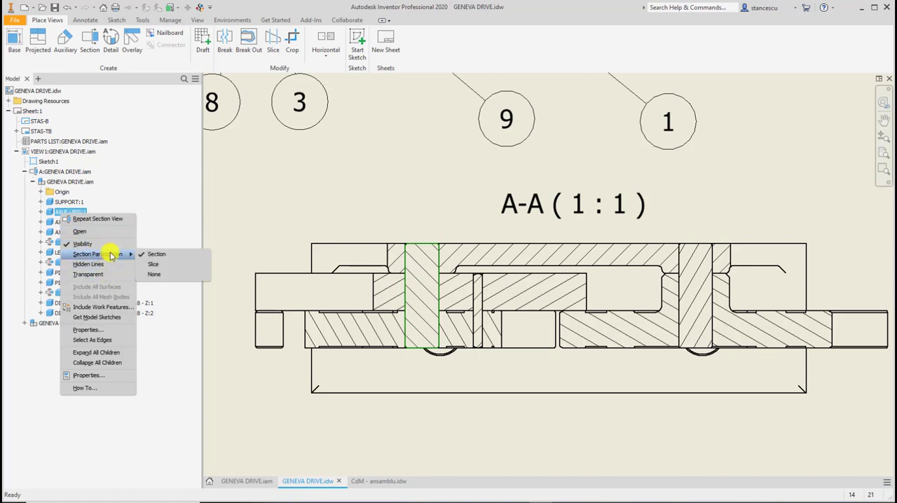
{"action": "left_click", "coordinate": [158, 277]}
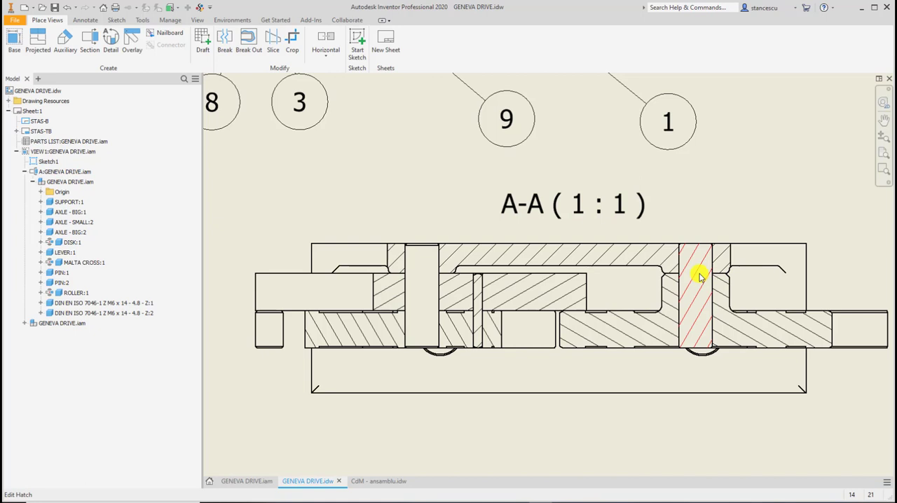
{"action": "right_click", "coordinate": [68, 233]}
{"action": "mouse_move", "coordinate": [103, 272]}
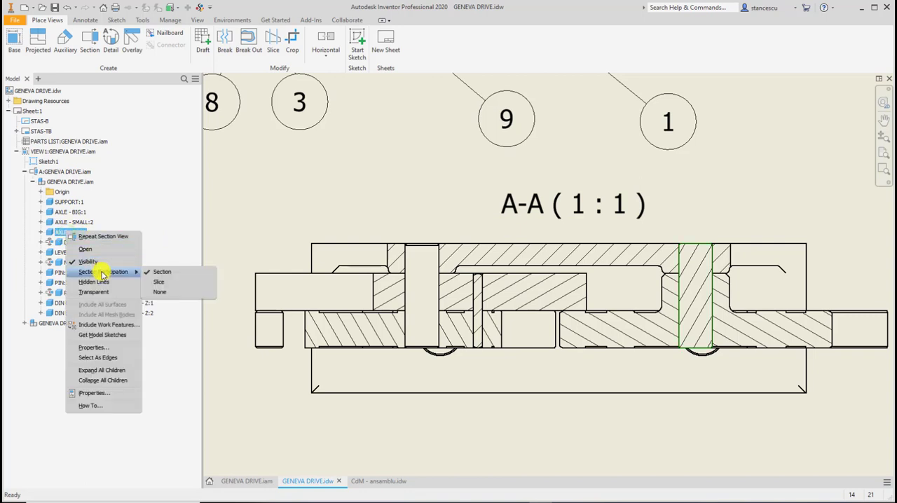
{"action": "left_click", "coordinate": [167, 291]}
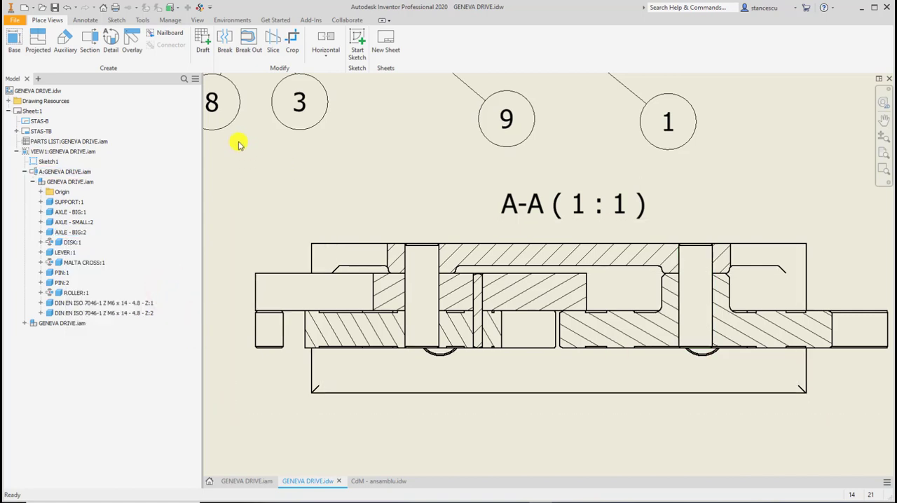
Add centerline bisectors to both big axles and the leftmost roller in section view A-A.
{"action": "left_click", "coordinate": [77, 19]}
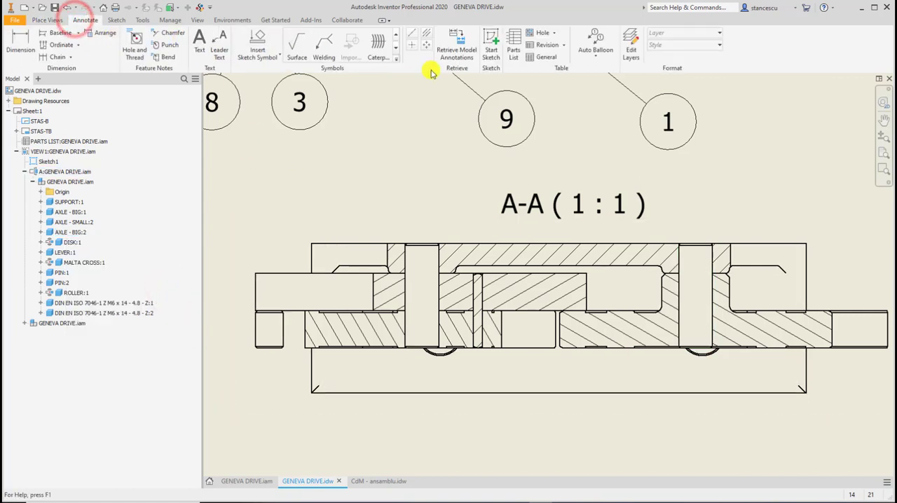
{"action": "left_click", "coordinate": [426, 33]}
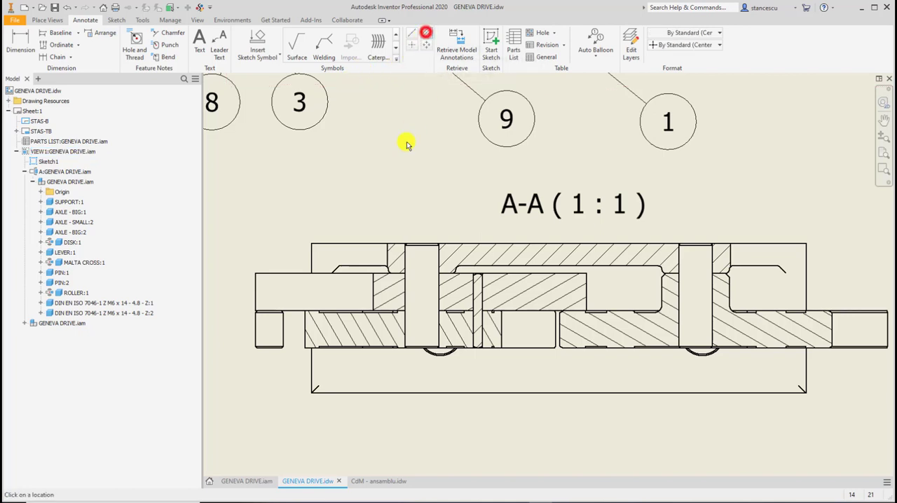
{"action": "left_click", "coordinate": [405, 259]}
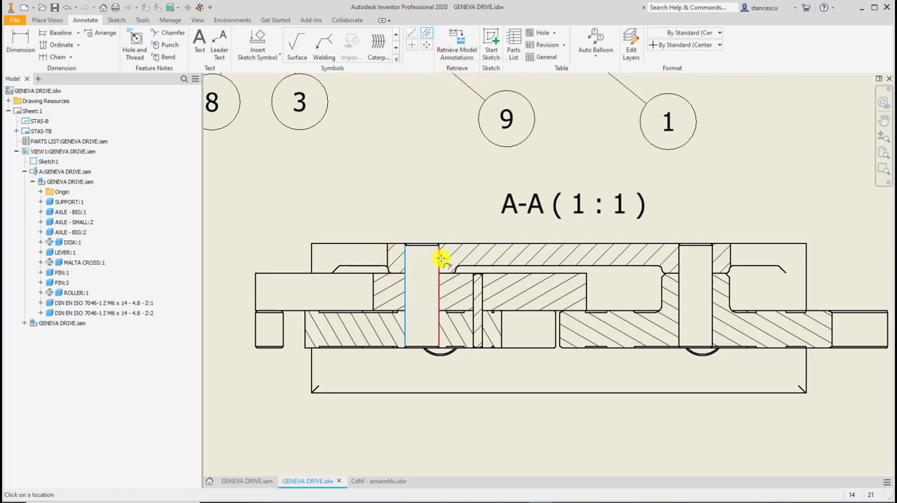
{"action": "left_click", "coordinate": [442, 259]}
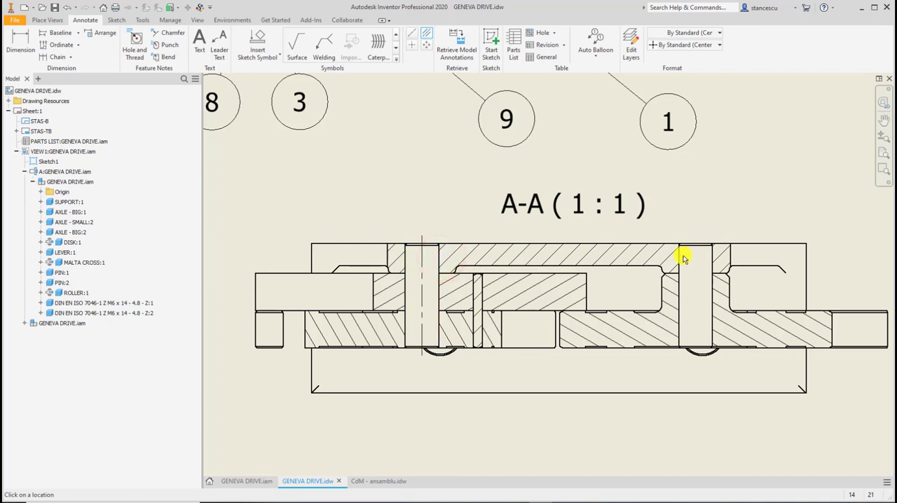
{"action": "left_click", "coordinate": [676, 254]}
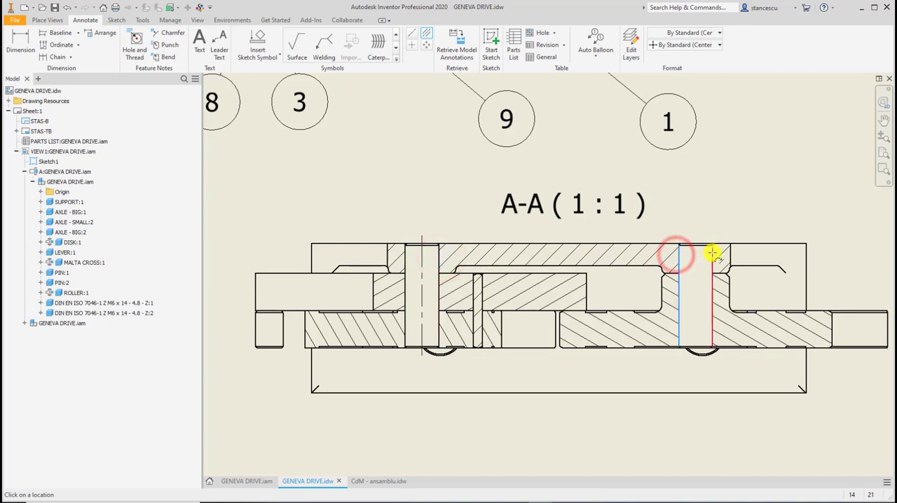
{"action": "left_click", "coordinate": [711, 252]}
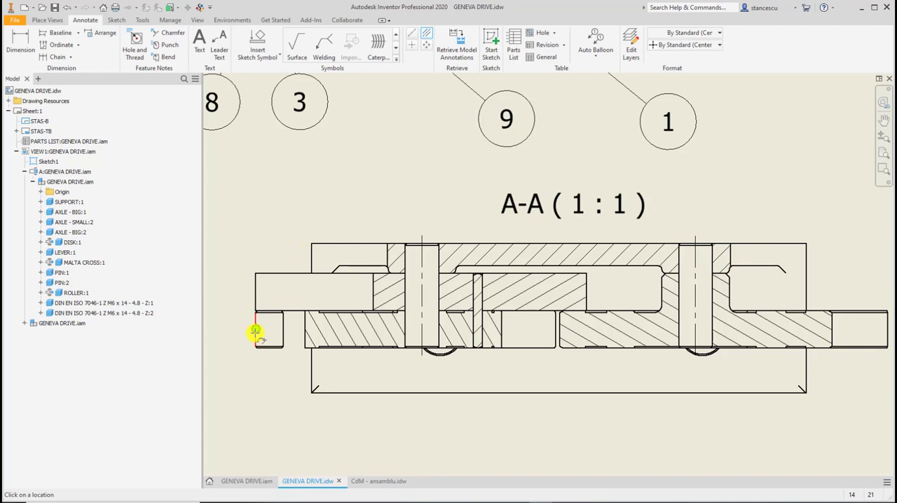
{"action": "left_click", "coordinate": [255, 319]}
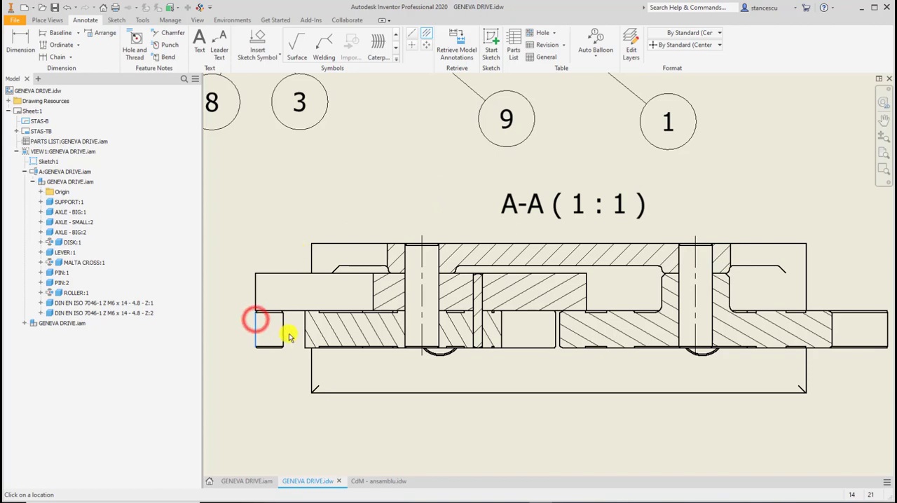
{"action": "left_click", "coordinate": [283, 334]}
Start a section view of the front view, drawing a stepped cutting line up to the disk's hub center, across to the Malta cross's hub center, and upward.
{"action": "scroll", "coordinate": [511, 210], "scroll_direction": "down", "scroll_amount": 3}
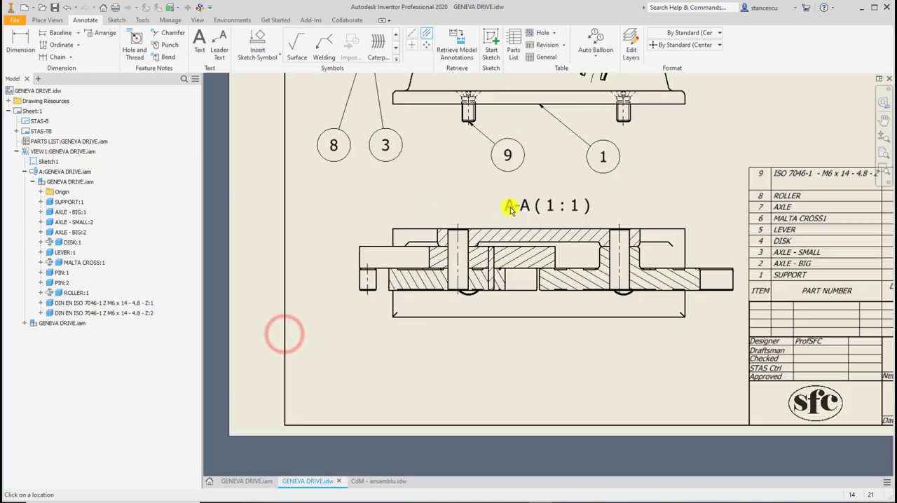
{"action": "middle_click_drag", "start_coordinate": [542, 229], "coordinate": [463, 351]}
{"action": "mouse_move", "coordinate": [612, 265]}
{"action": "middle_mouse_down"}
{"action": "mouse_move", "coordinate": [582, 344]}
{"action": "mouse_move", "coordinate": [582, 377]}
{"action": "middle_mouse_up"}
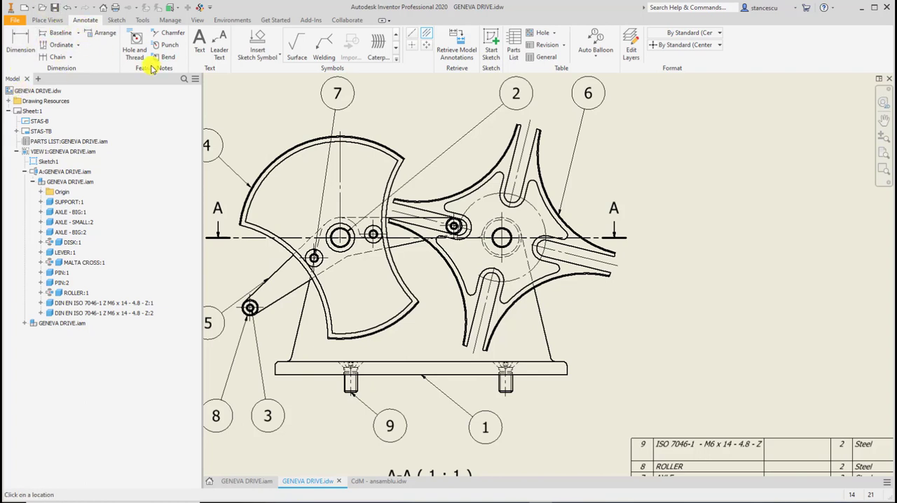
{"action": "left_click", "coordinate": [55, 19]}
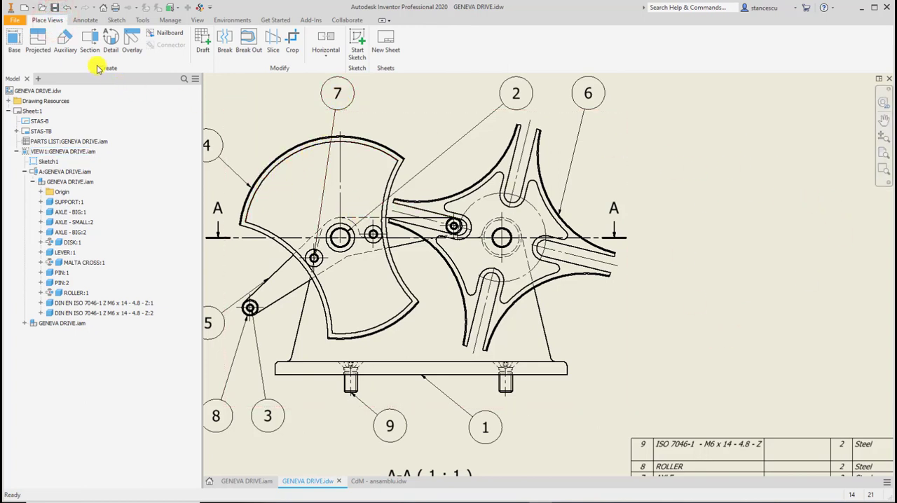
{"action": "left_click", "coordinate": [84, 43]}
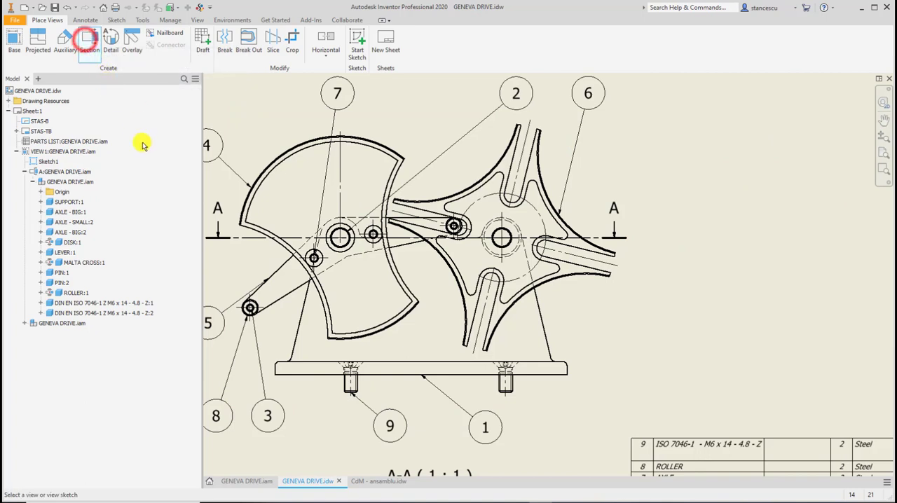
{"action": "left_click", "coordinate": [273, 115]}
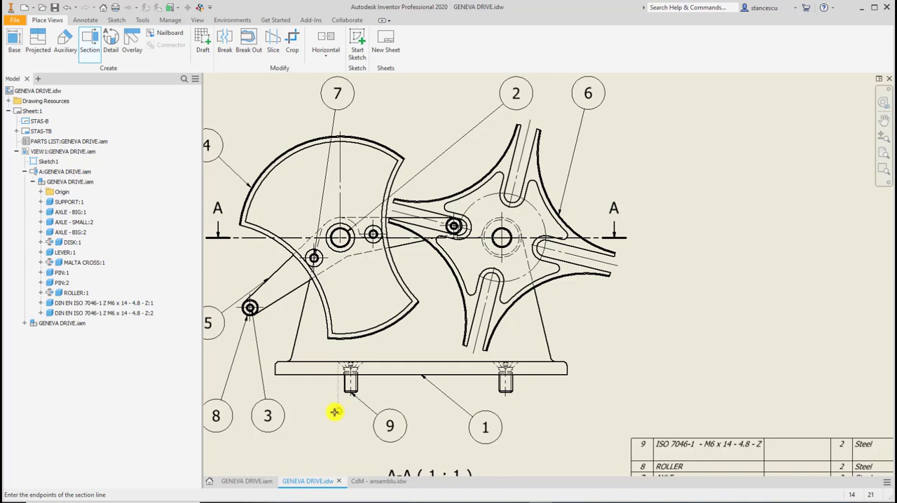
{"action": "left_click", "coordinate": [341, 300]}
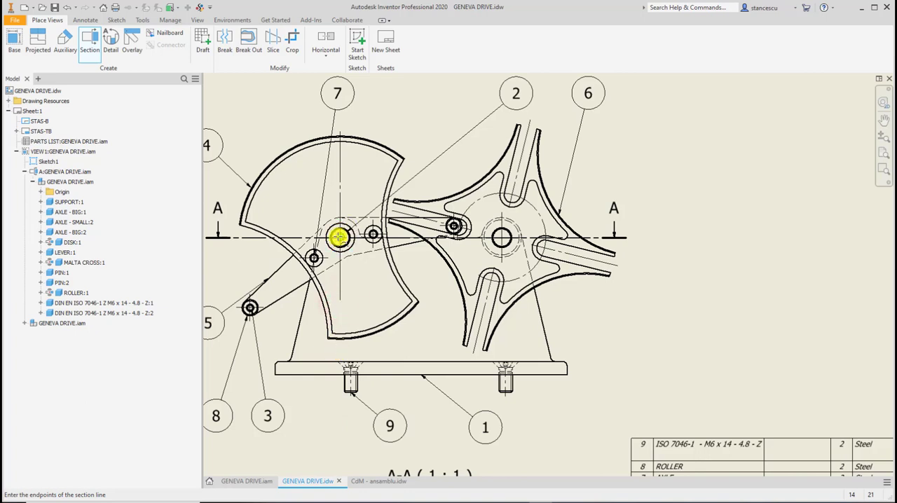
{"action": "left_click", "coordinate": [338, 236]}
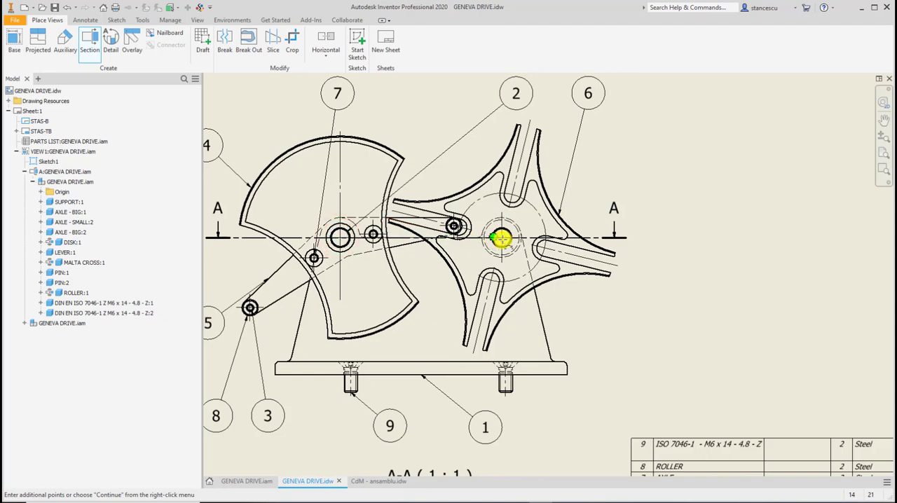
{"action": "left_click", "coordinate": [502, 239]}
{"action": "middle_click_drag", "start_coordinate": [538, 277], "coordinate": [534, 479]}
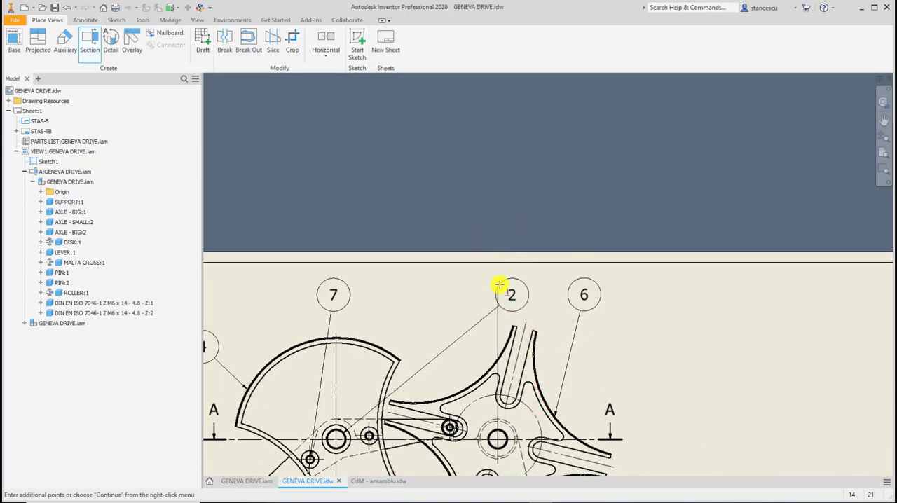
Finish the stepped cutting line above the Malta cross and place section view B to the right of the front view at scale 1:1 with full depth.
{"action": "right_click", "coordinate": [481, 296]}
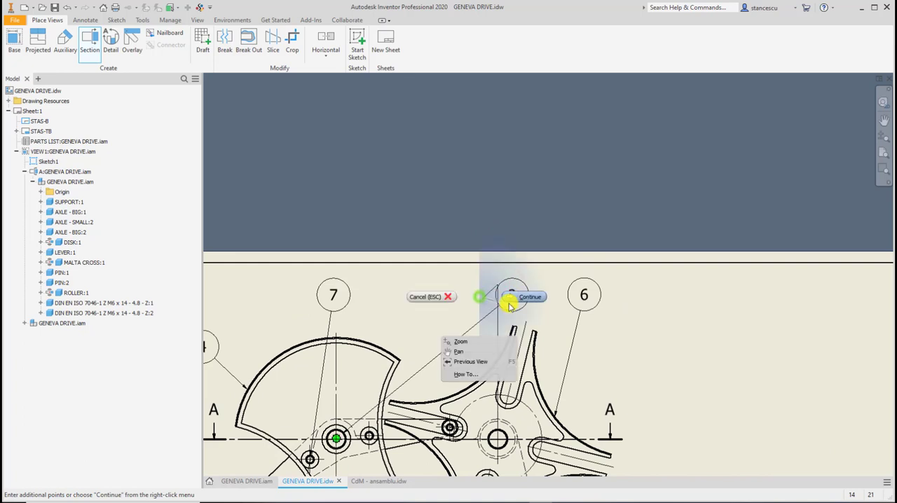
{"action": "left_click", "coordinate": [517, 296]}
{"action": "scroll", "coordinate": [630, 371], "scroll_direction": "down", "scroll_amount": 3}
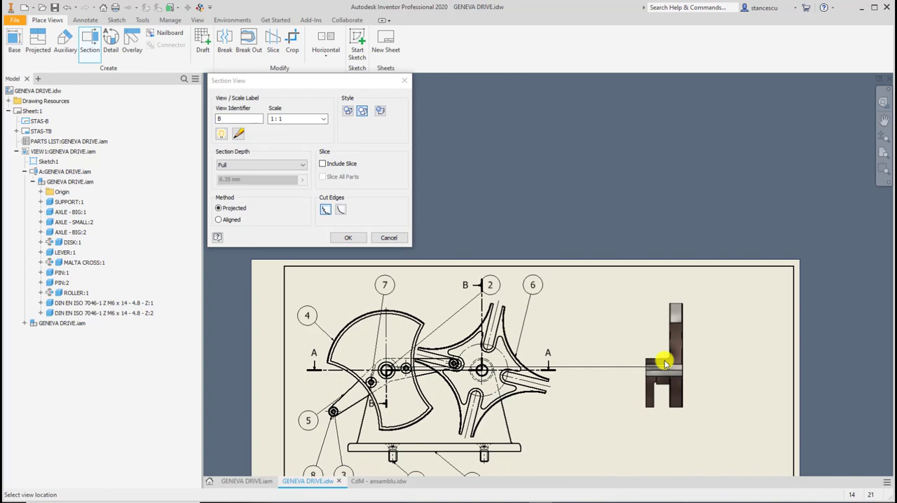
{"action": "left_click", "coordinate": [664, 363]}
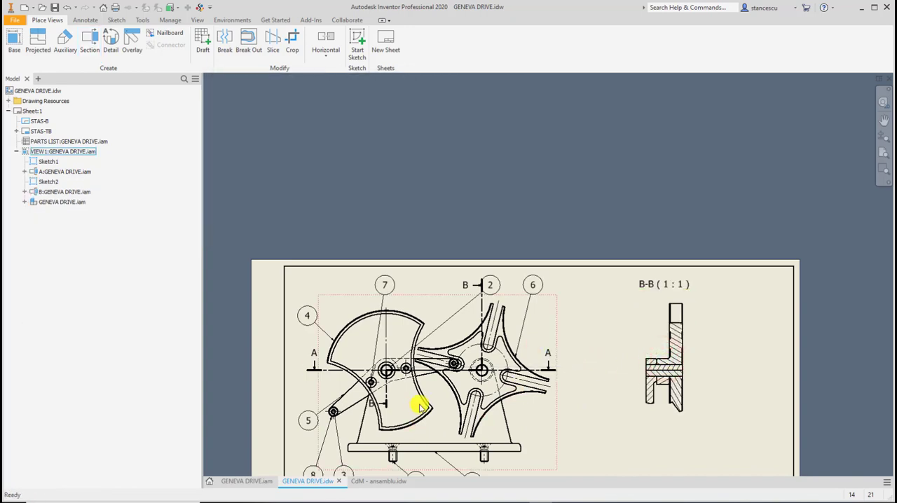
Extend the lower end of cutting line B-B downward past the support base and its screws.
{"action": "scroll", "coordinate": [419, 406], "scroll_direction": "up", "scroll_amount": 3}
{"action": "middle_click_drag", "start_coordinate": [418, 406], "coordinate": [448, 280]}
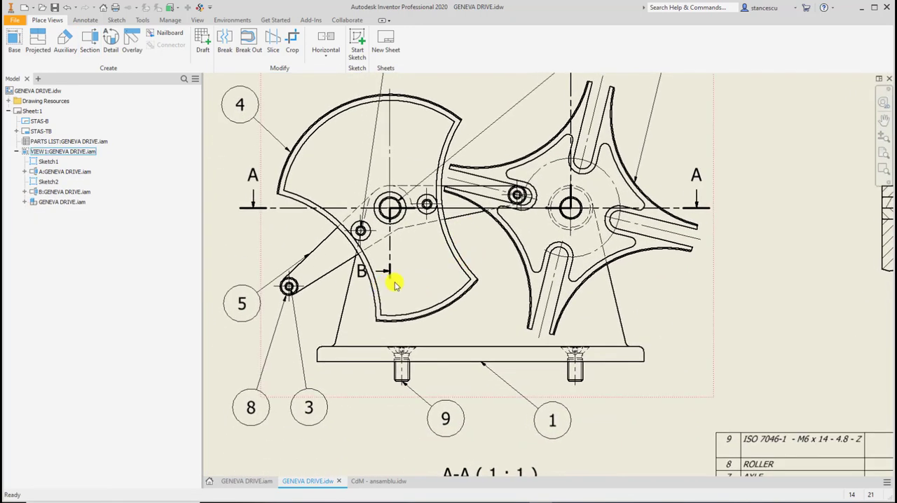
{"action": "left_click_drag", "start_coordinate": [394, 281], "coordinate": [403, 446]}
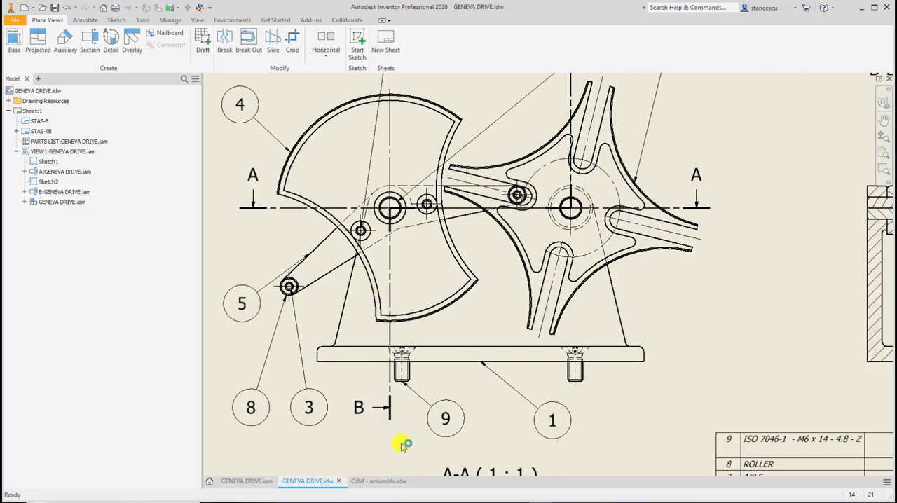
{"action": "scroll", "coordinate": [765, 324], "scroll_direction": "down", "scroll_amount": 3}
{"action": "scroll", "coordinate": [600, 280], "scroll_direction": "up", "scroll_amount": 2}
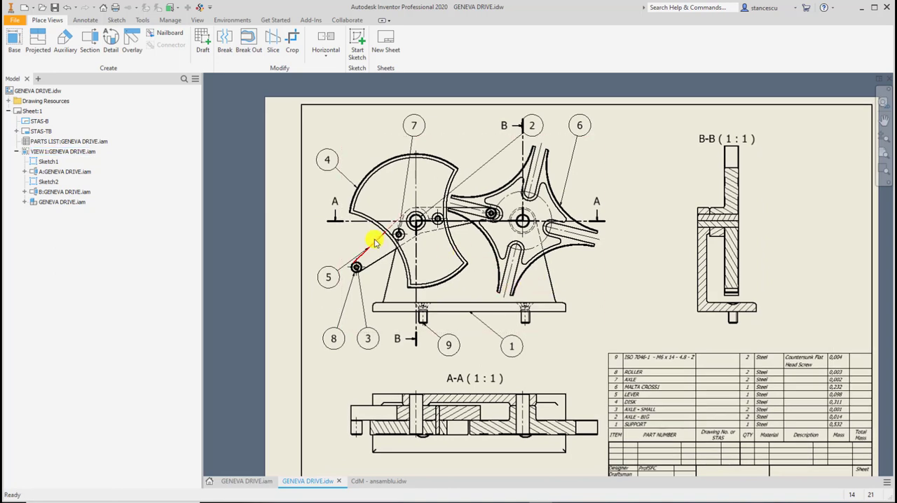
Set the section participation of both big axles, AXLE - BIG:1 and AXLE - BIG:2, to None in section view B-B.
{"action": "left_click_drag", "start_coordinate": [414, 220], "coordinate": [415, 224]}
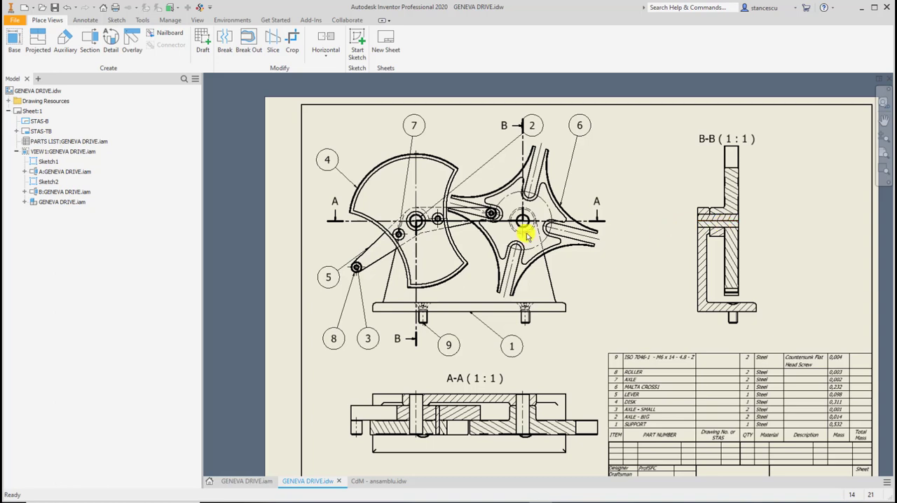
{"action": "left_click_drag", "start_coordinate": [520, 223], "coordinate": [519, 222]}
{"action": "left_click", "coordinate": [25, 191]}
{"action": "left_click", "coordinate": [33, 201]}
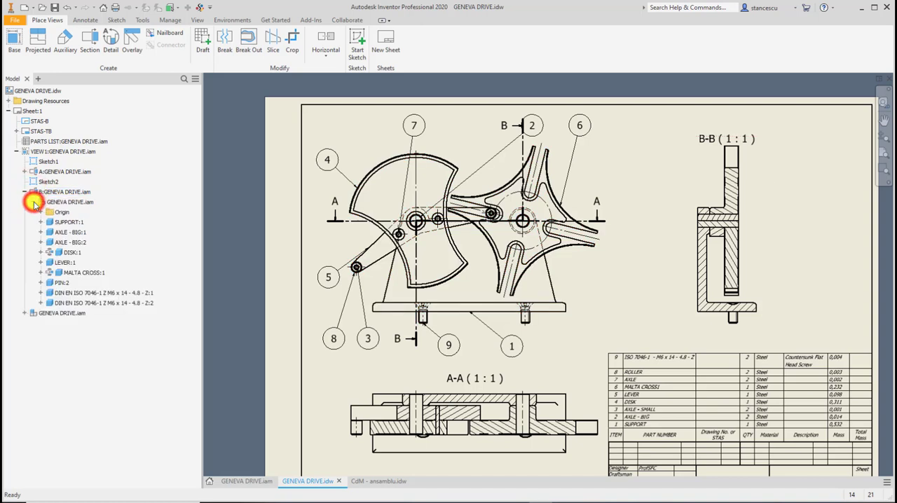
{"action": "right_click", "coordinate": [58, 233]}
{"action": "mouse_move", "coordinate": [99, 271]}
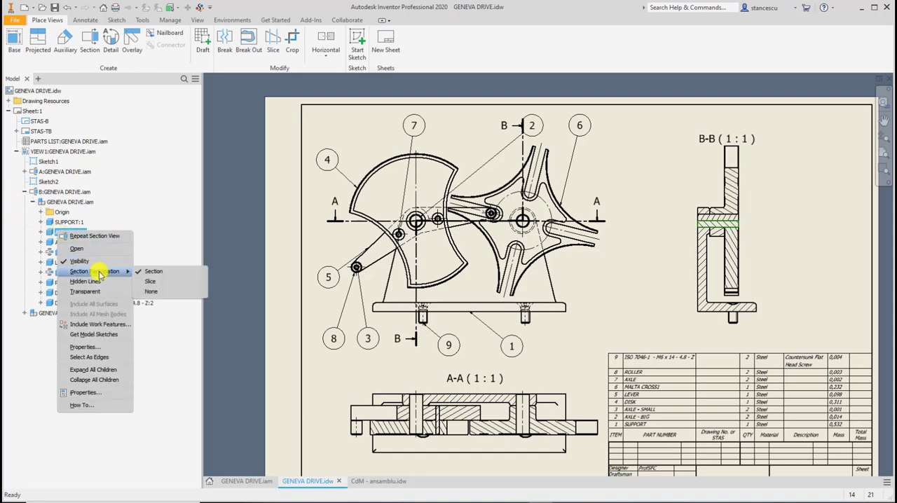
{"action": "left_click", "coordinate": [158, 292]}
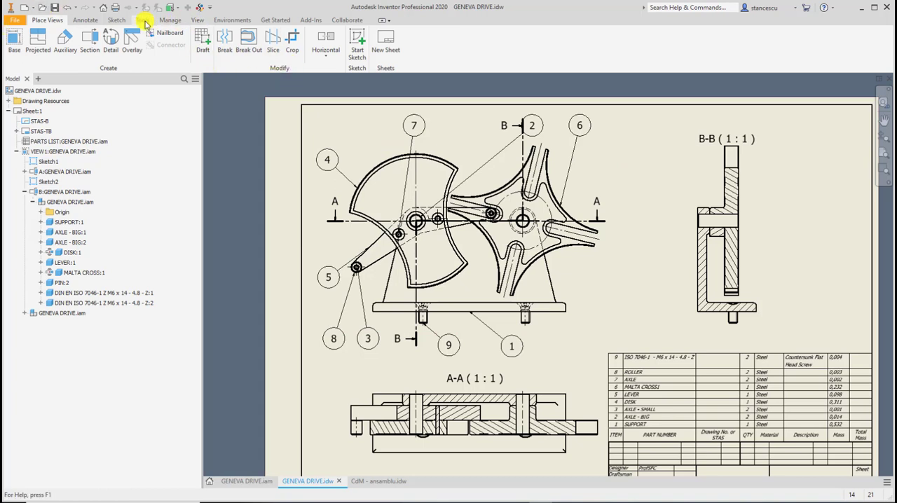
Add a centerline bisector along the big axle in section view B-B, between its two long outline edges.
{"action": "left_click", "coordinate": [86, 20]}
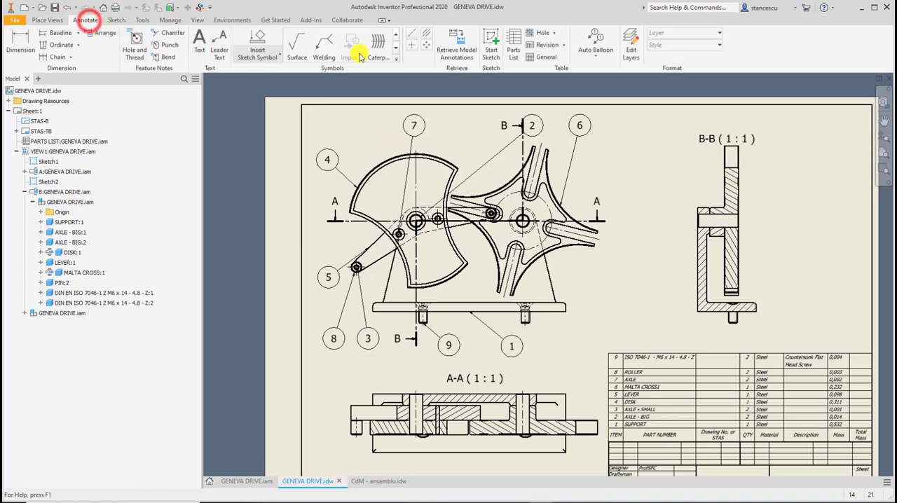
{"action": "left_click", "coordinate": [425, 35]}
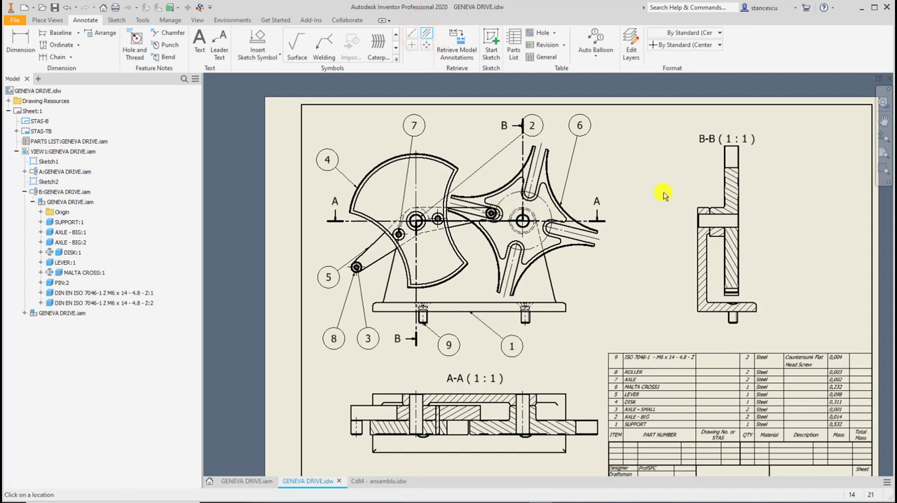
{"action": "key", "text": "Escape"}
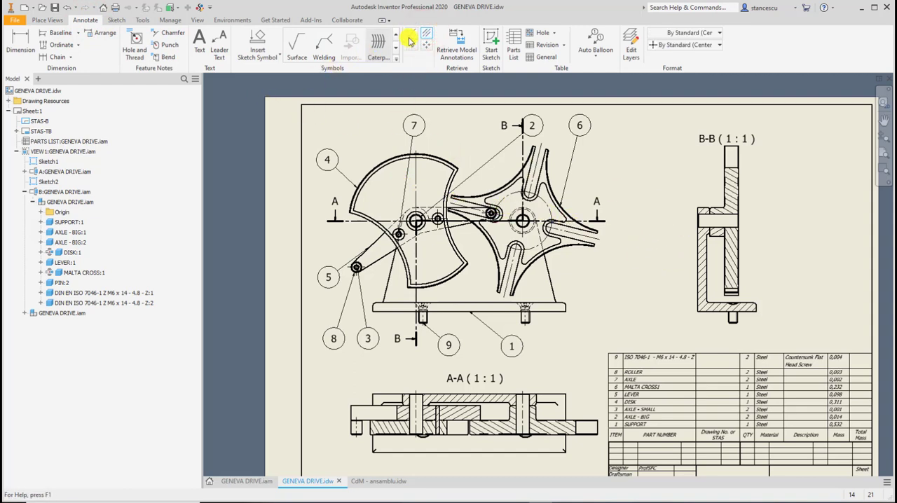
{"action": "left_click", "coordinate": [426, 34]}
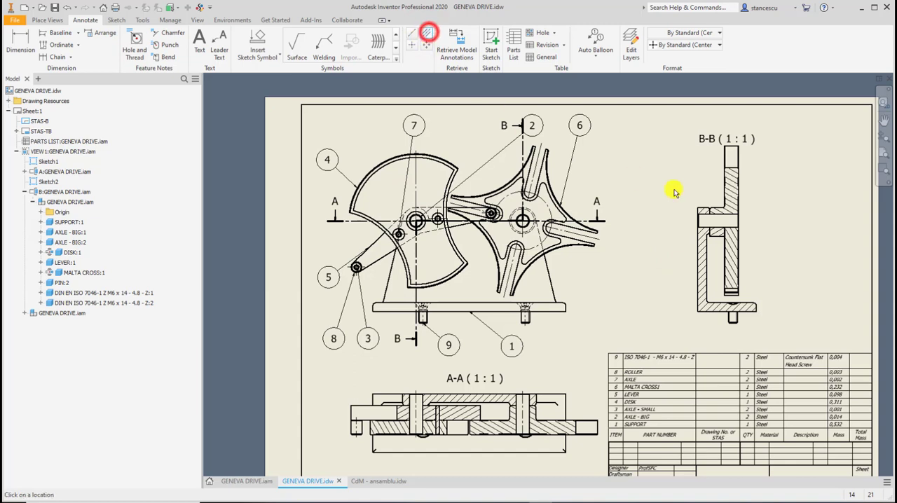
{"action": "left_click", "coordinate": [722, 213]}
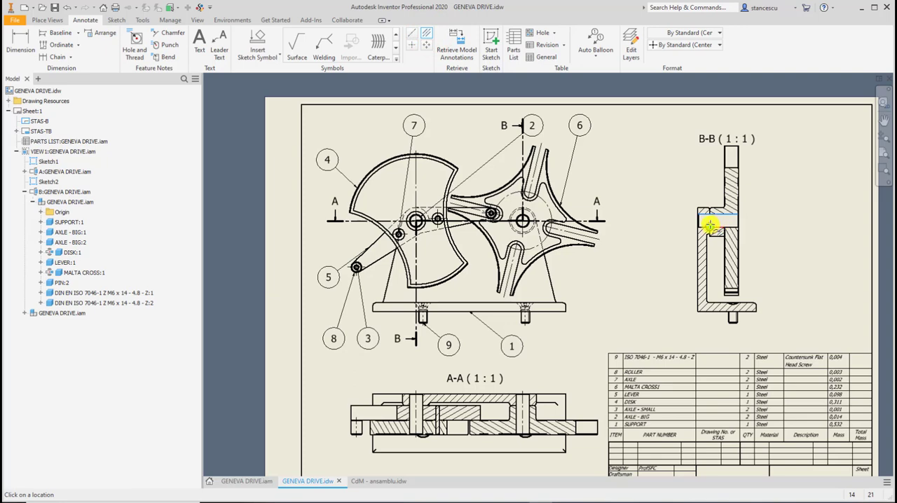
{"action": "scroll", "coordinate": [710, 225], "scroll_direction": "up", "scroll_amount": 5}
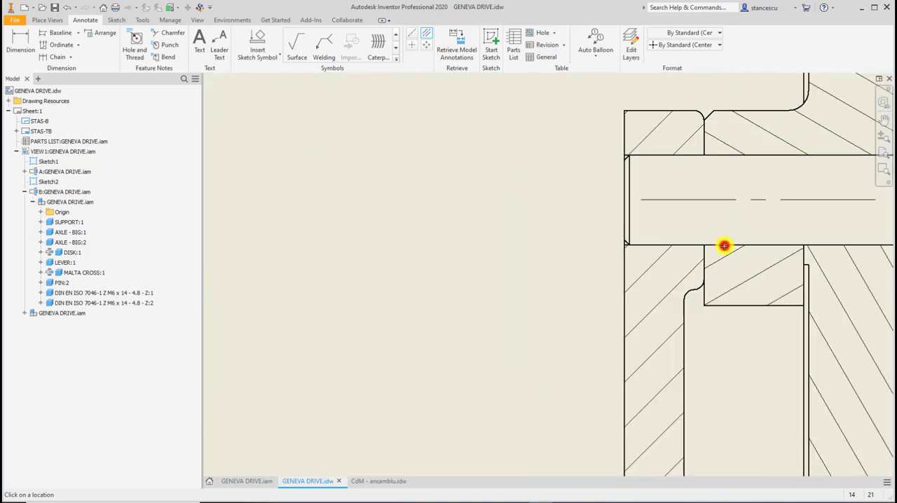
{"action": "left_click", "coordinate": [724, 245]}
{"action": "scroll", "coordinate": [710, 220], "scroll_direction": "down", "scroll_amount": 2}
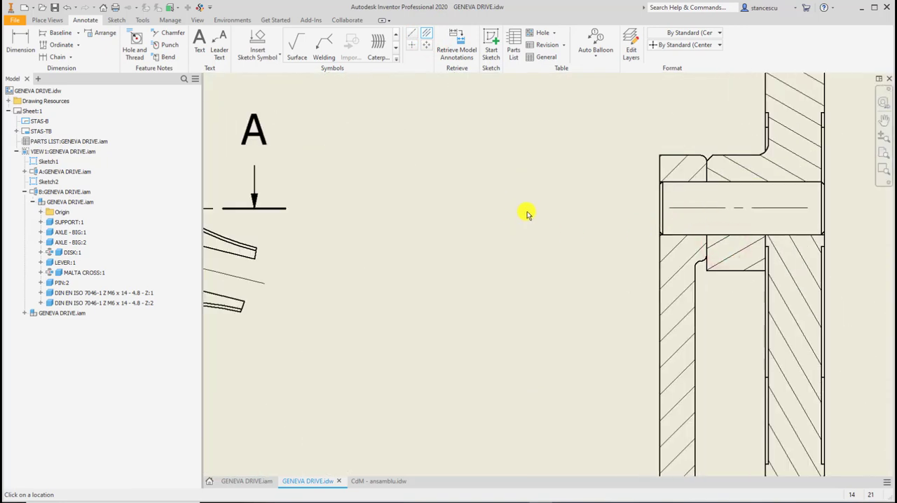
{"action": "scroll", "coordinate": [538, 216], "scroll_direction": "down", "scroll_amount": 2}
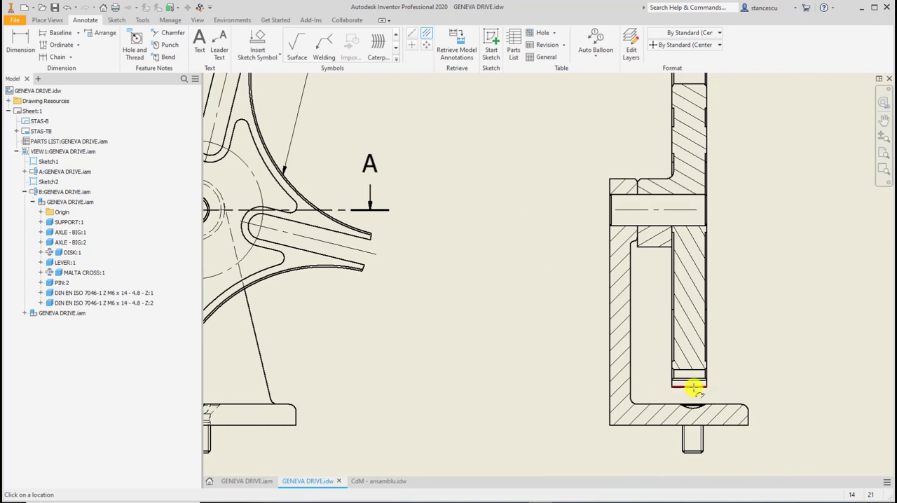
{"action": "scroll", "coordinate": [530, 326], "scroll_direction": "down", "scroll_amount": 1}
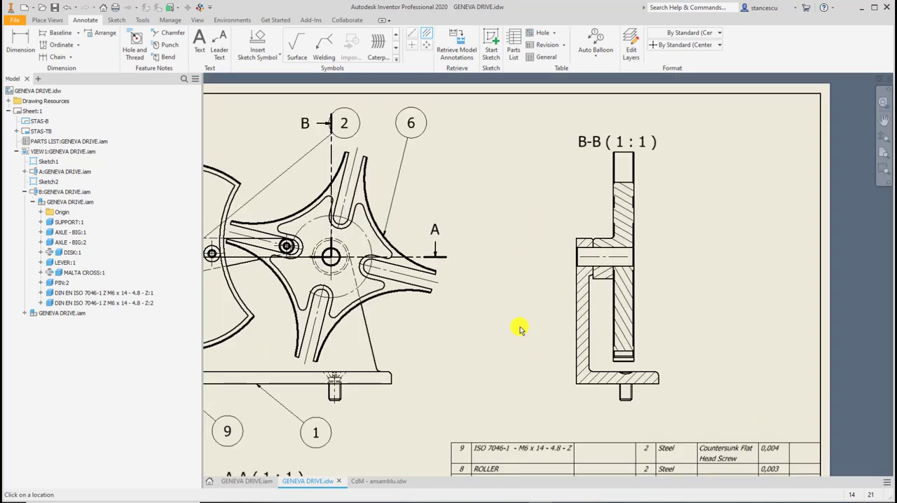
{"action": "scroll", "coordinate": [560, 260], "scroll_direction": "down", "scroll_amount": 1}
{"action": "scroll", "coordinate": [566, 262], "scroll_direction": "up", "scroll_amount": 1}
{"action": "scroll", "coordinate": [566, 262], "scroll_direction": "down", "scroll_amount": 2}
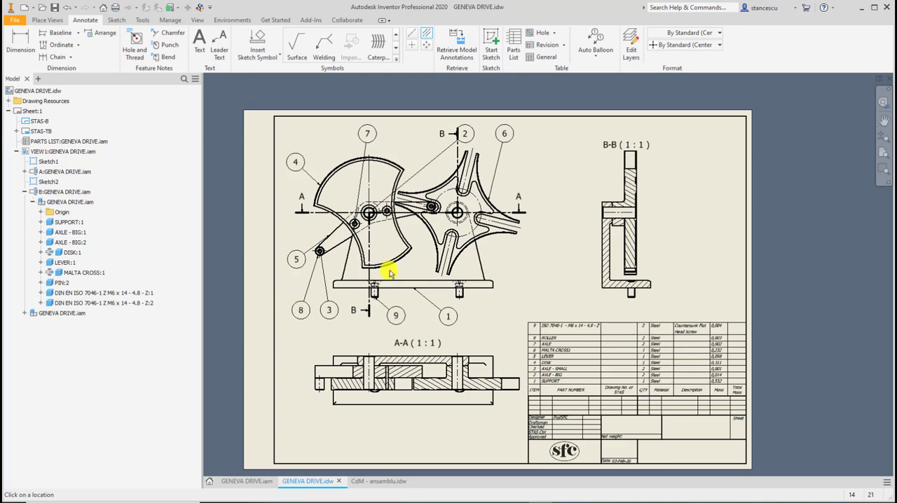
{"action": "scroll", "coordinate": [329, 256], "scroll_direction": "up", "scroll_amount": 2}
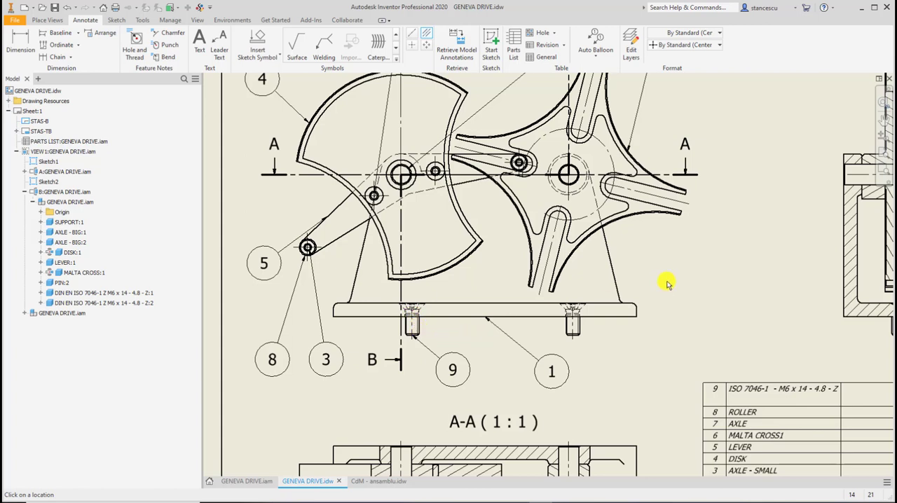
{"action": "key", "text": "Escape"}
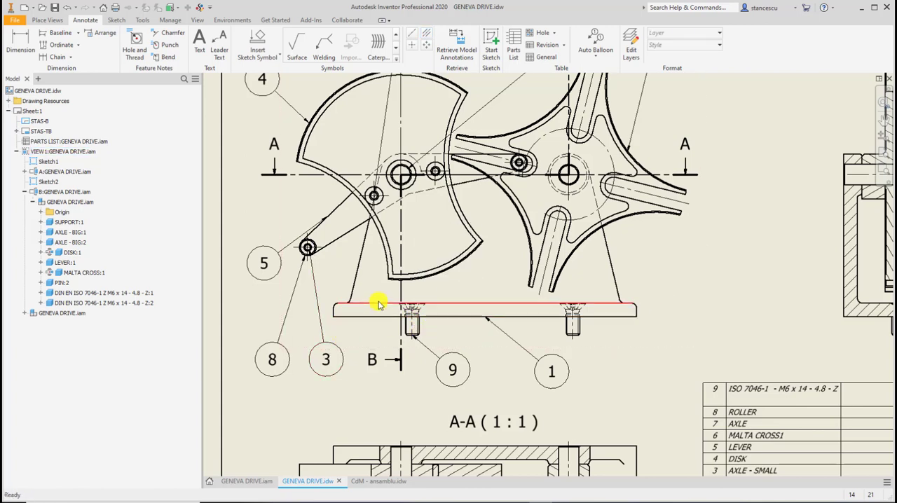
Turn off Show Entire Line for both cutting lines, B-B and A-A, in the front view.
{"action": "left_click", "coordinate": [398, 291]}
{"action": "right_click", "coordinate": [400, 290]}
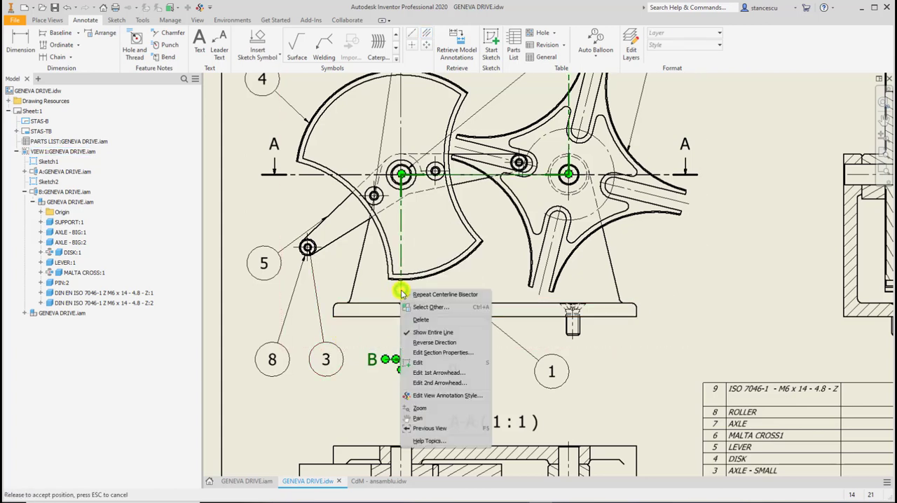
{"action": "left_click", "coordinate": [431, 332]}
{"action": "middle_click_drag", "start_coordinate": [527, 336], "coordinate": [537, 461]}
{"action": "left_click_drag", "start_coordinate": [295, 294], "coordinate": [301, 300]}
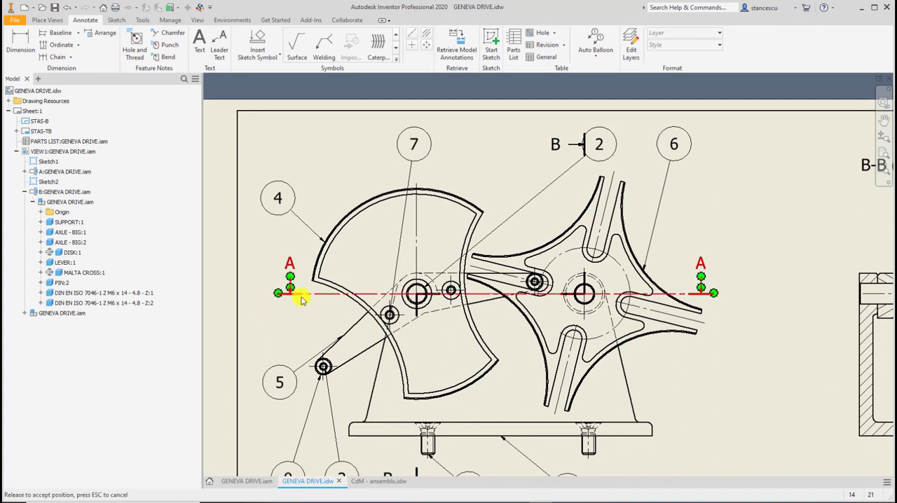
{"action": "right_click", "coordinate": [318, 294]}
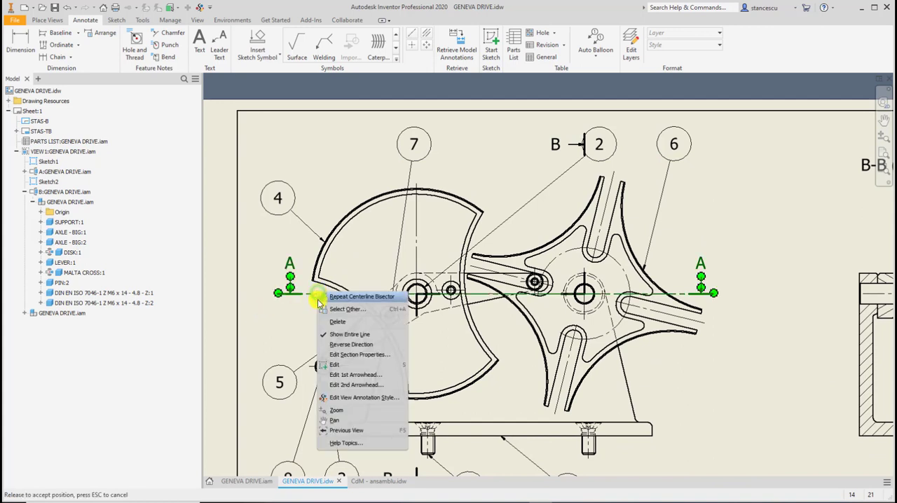
{"action": "left_click", "coordinate": [334, 337]}
{"action": "scroll", "coordinate": [672, 378], "scroll_direction": "down", "scroll_amount": 2}
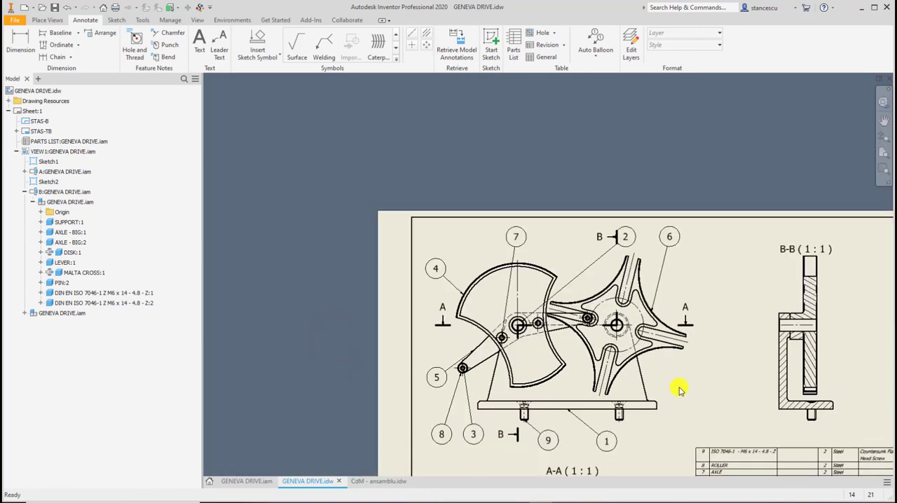
{"action": "middle_click_drag", "start_coordinate": [680, 386], "coordinate": [575, 280]}
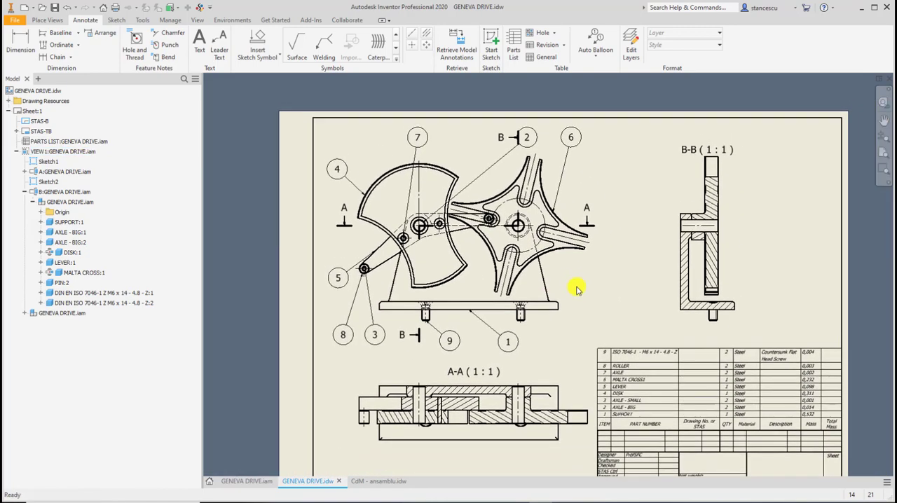
{"action": "key", "text": "Home"}
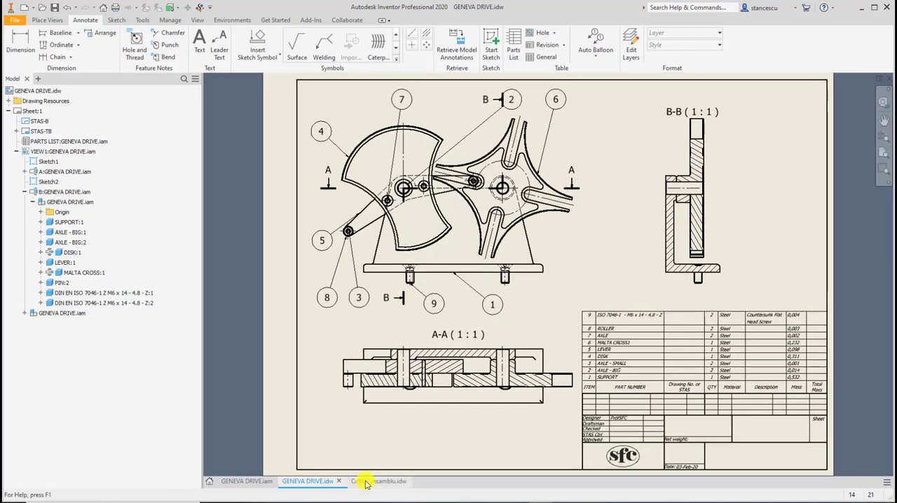
Switch to the CdM - ansamblu.idw drawing, examine its parts list and full sheet, and return to GENEVA DRIVE.idw.
{"action": "left_click", "coordinate": [365, 483]}
{"action": "left_click", "coordinate": [542, 242]}
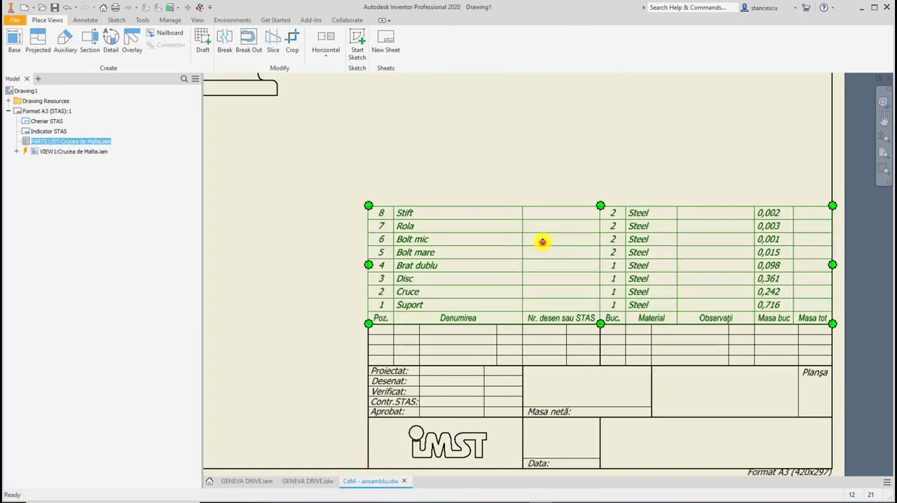
{"action": "left_click", "coordinate": [560, 176]}
{"action": "key", "text": "Home"}
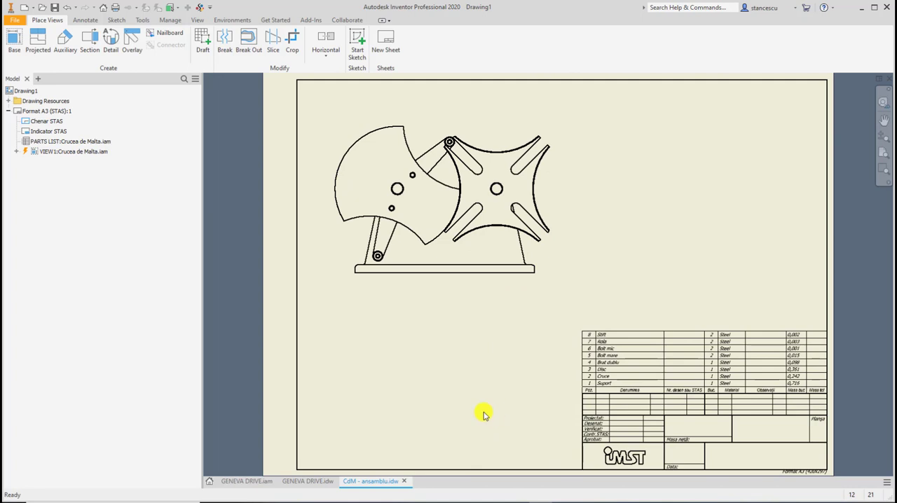
{"action": "left_click", "coordinate": [308, 481]}
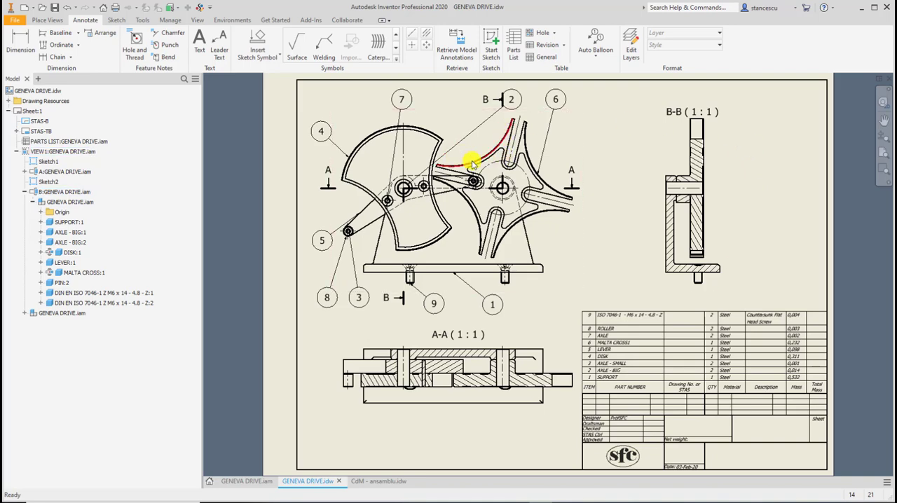
Move balloon 2 away from the upper B section arrow to a free spot beside balloon 7, above the disk.
{"action": "key", "text": "Escape"}
{"action": "scroll", "coordinate": [500, 120], "scroll_direction": "down", "scroll_amount": 3}
{"action": "middle_click_drag", "start_coordinate": [518, 116], "coordinate": [557, 246]}
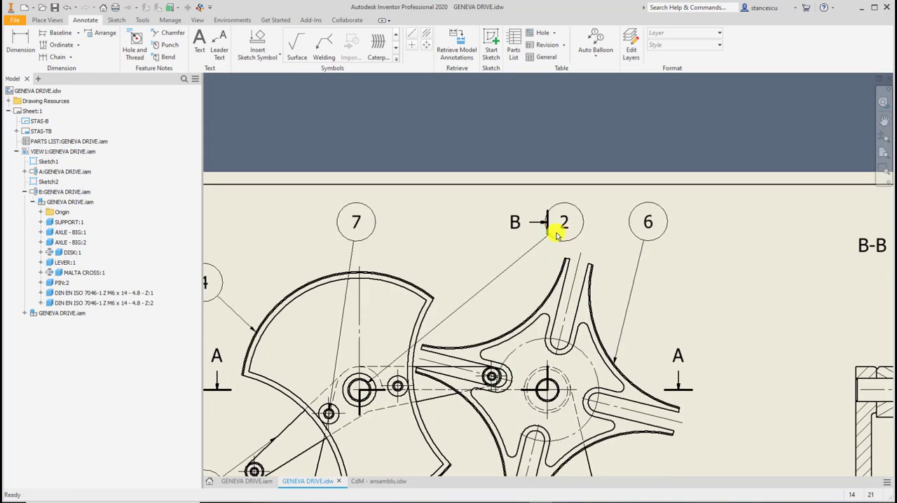
{"action": "mouse_move", "coordinate": [565, 222]}
{"action": "left_mouse_down"}
{"action": "mouse_move", "coordinate": [437, 219]}
{"action": "mouse_move", "coordinate": [433, 228]}
{"action": "left_mouse_up"}
{"action": "scroll", "coordinate": [630, 312], "scroll_direction": "up", "scroll_amount": 3}
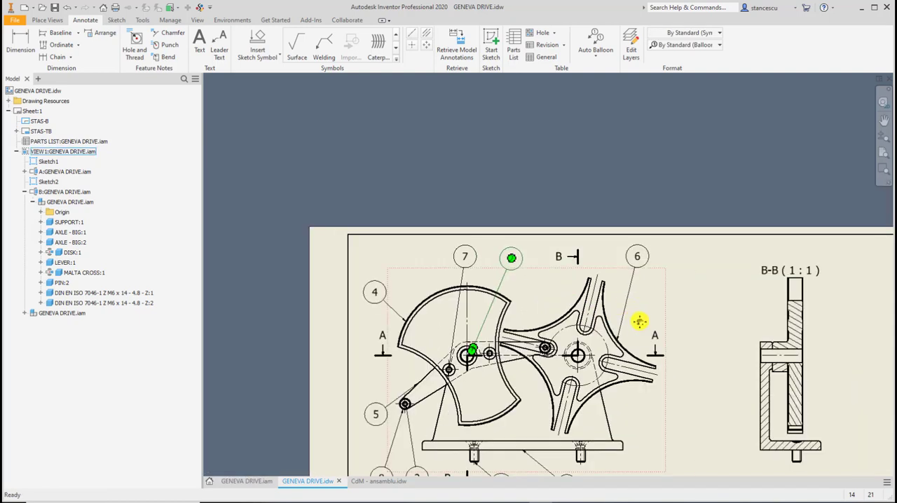
{"action": "mouse_move", "coordinate": [636, 321]}
{"action": "middle_mouse_down"}
{"action": "mouse_move", "coordinate": [595, 196]}
{"action": "mouse_move", "coordinate": [577, 180]}
{"action": "middle_mouse_up"}
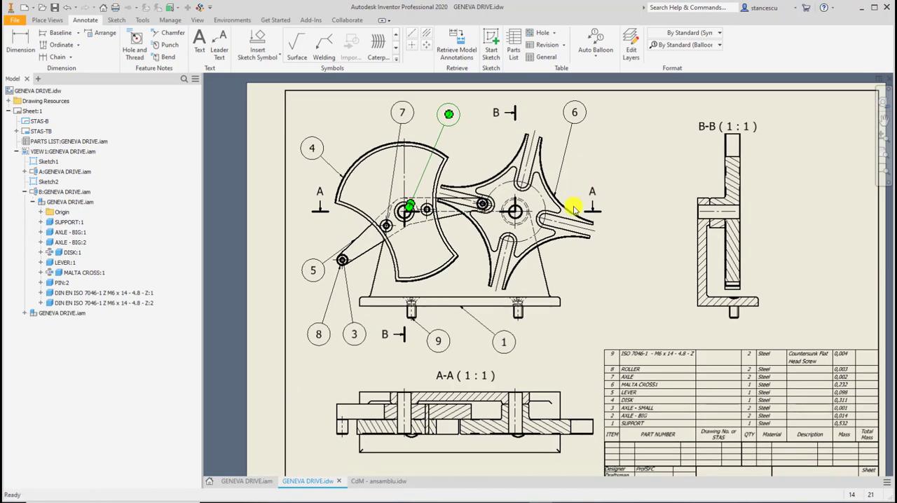
{"action": "key", "text": "Home"}
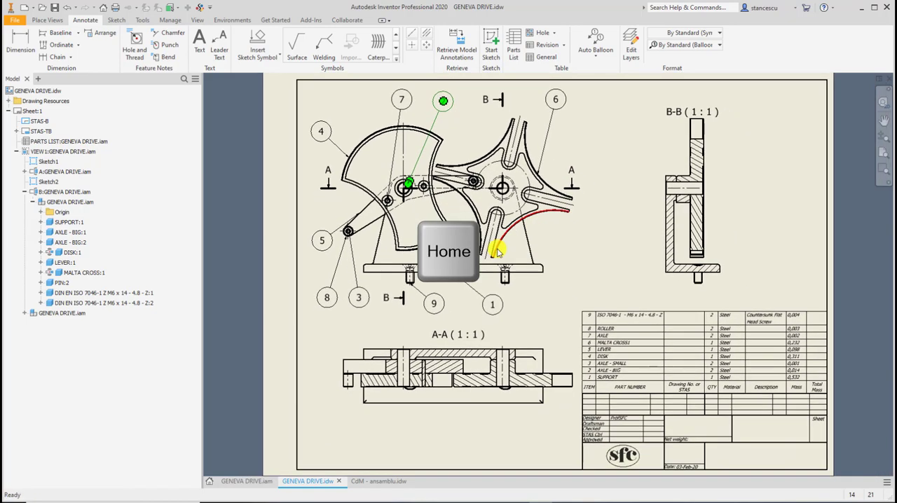
{"action": "left_click", "coordinate": [597, 210]}
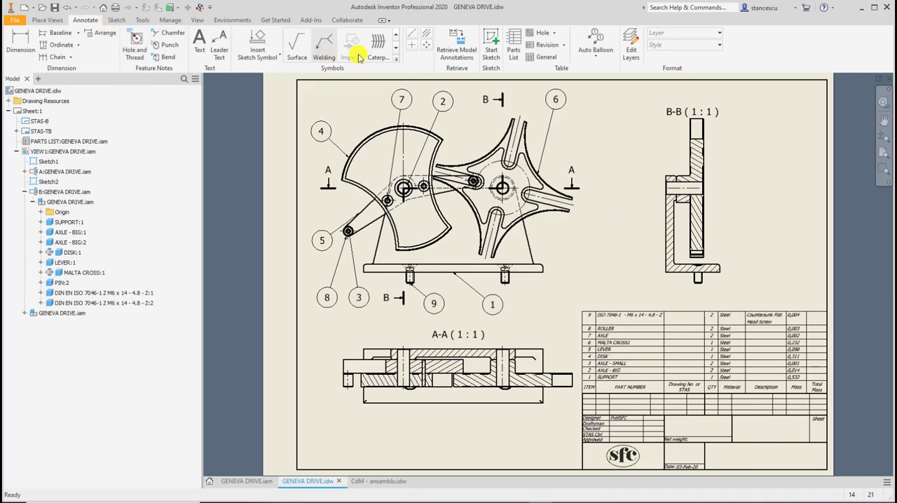
Add a centerline bisector through the screw shank below the support base in section view B-B.
{"action": "left_click", "coordinate": [426, 35]}
{"action": "scroll", "coordinate": [624, 249], "scroll_direction": "up", "scroll_amount": 5}
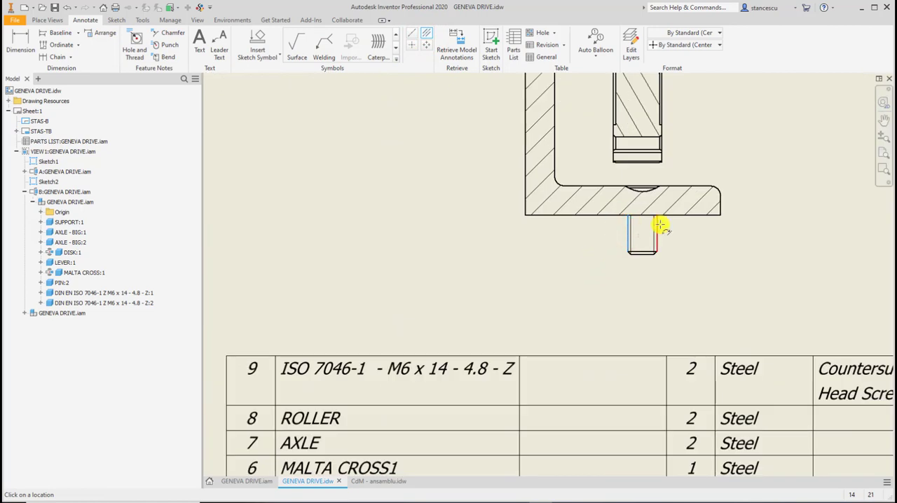
{"action": "left_click", "coordinate": [658, 223]}
{"action": "scroll", "coordinate": [587, 278], "scroll_direction": "down", "scroll_amount": 2}
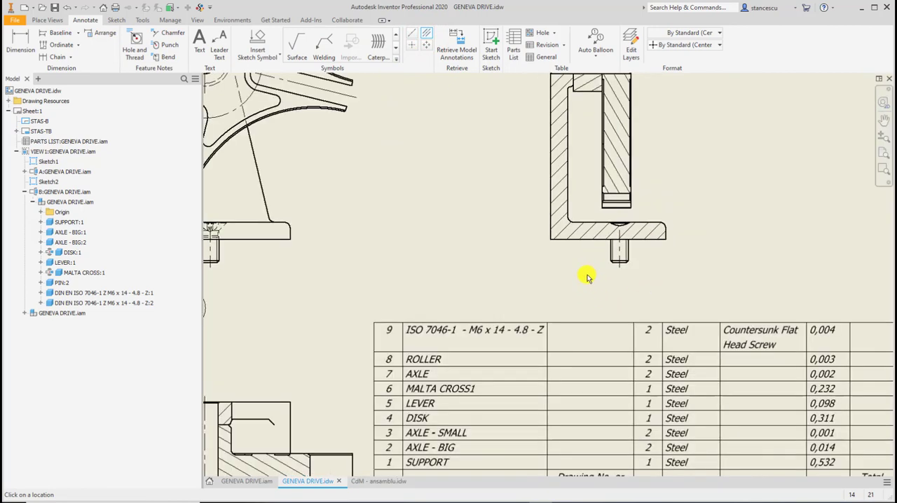
{"action": "scroll", "coordinate": [495, 277], "scroll_direction": "down", "scroll_amount": 3}
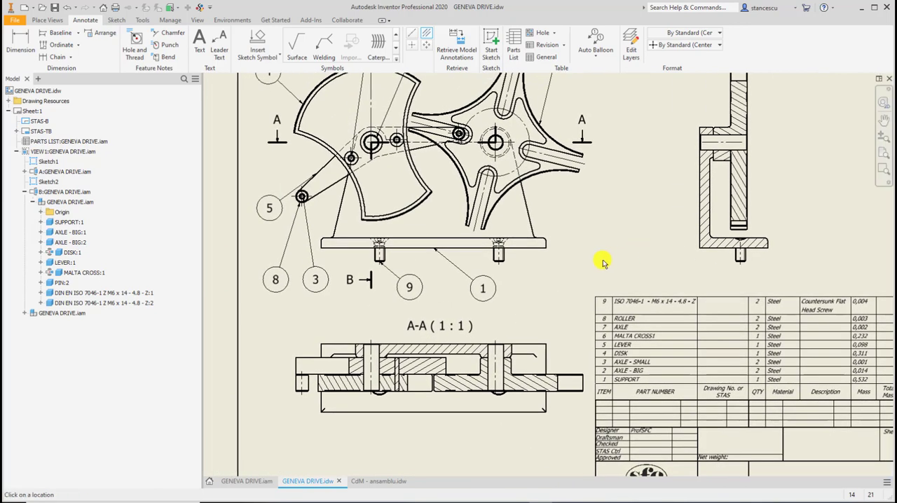
{"action": "scroll", "coordinate": [600, 258], "scroll_direction": "down", "scroll_amount": 1}
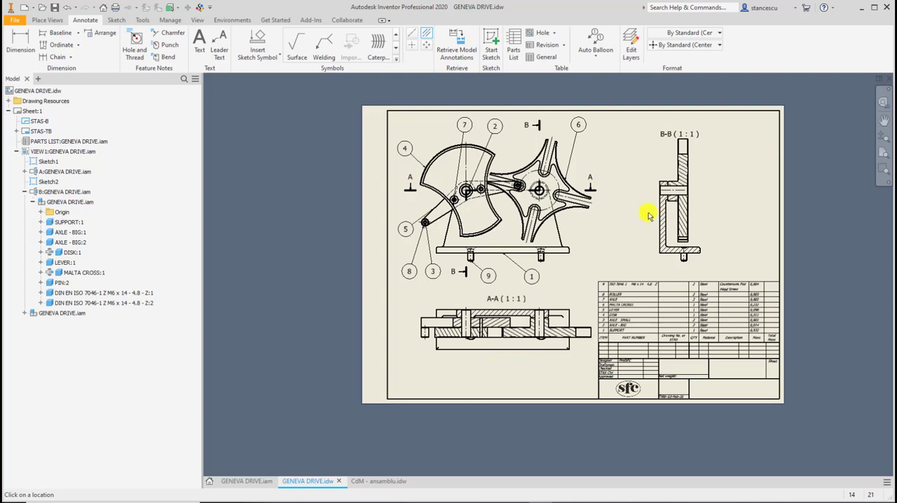
{"action": "key", "text": "Home"}
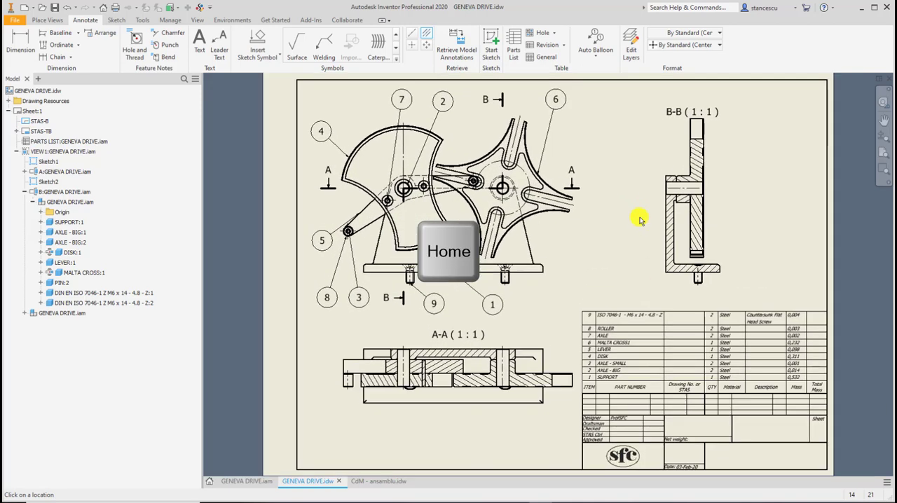